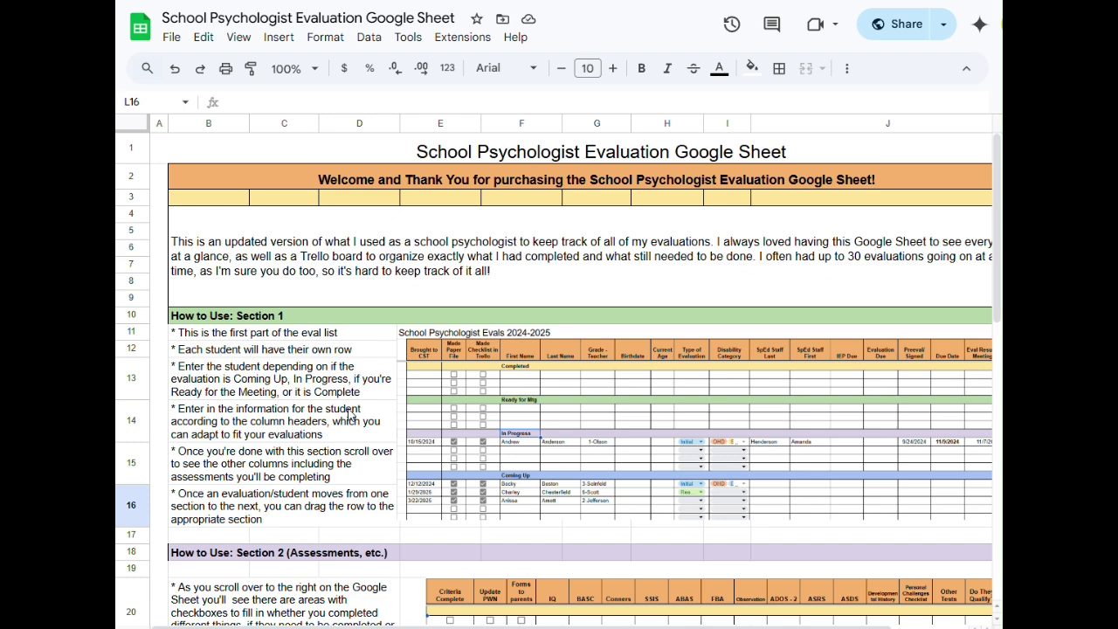
# - Scroll through the Instructions sheet, then switch to the 2024/2025 evaluations sheet
pyautogui.scroll(-3, 439, 400)
pyautogui.scroll(-7, 439, 400)
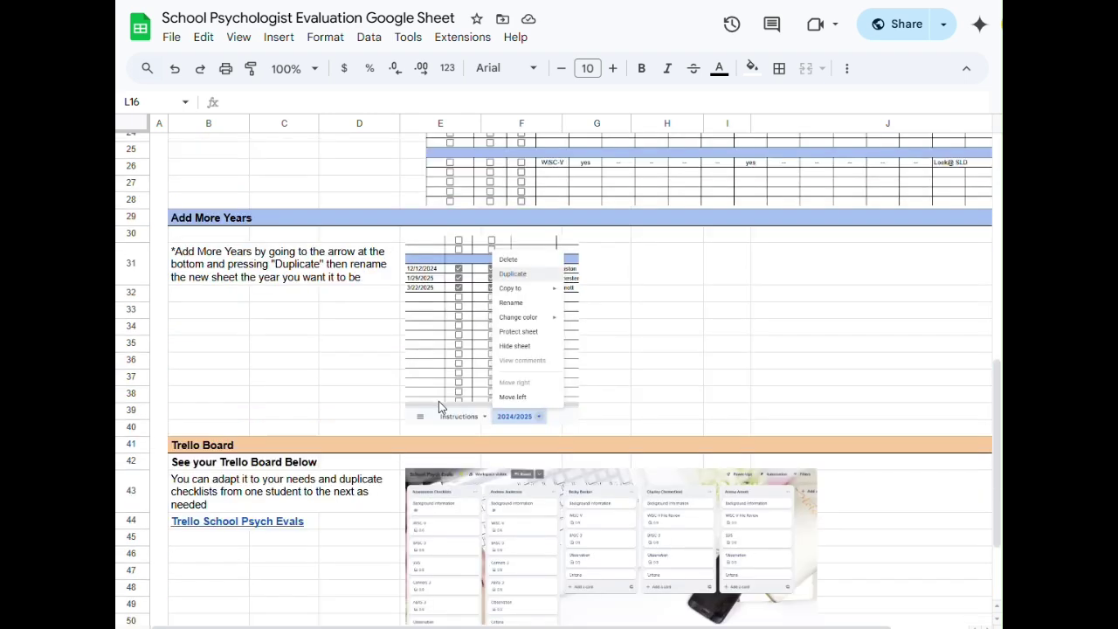
pyautogui.scroll(-3, 528, 355)
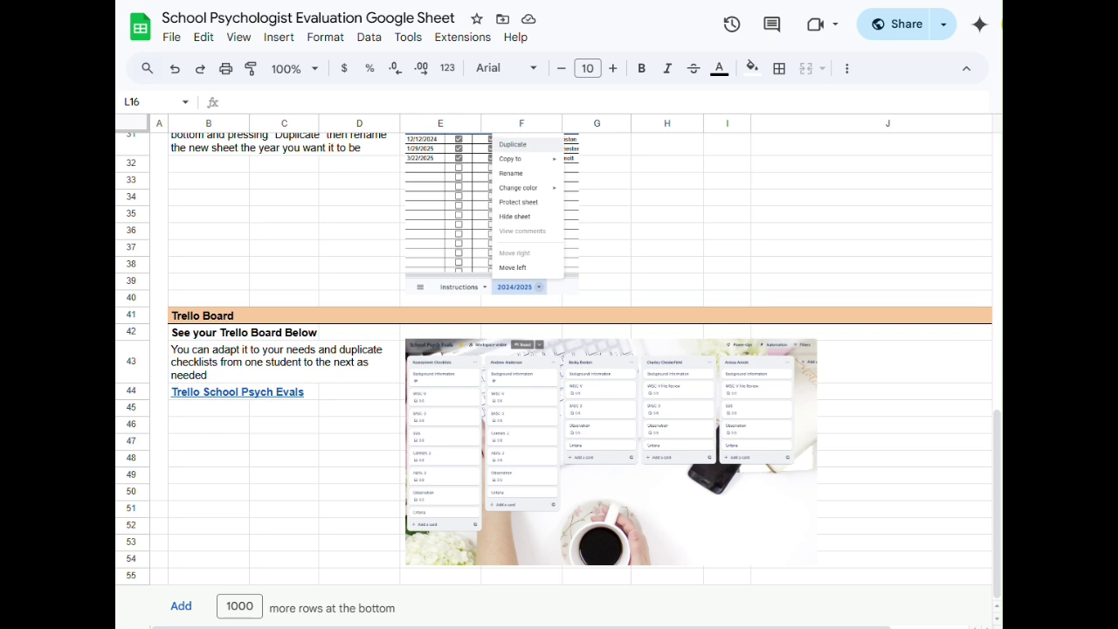
pyautogui.hotkey('ctrl', 'shift', 'pagedown')
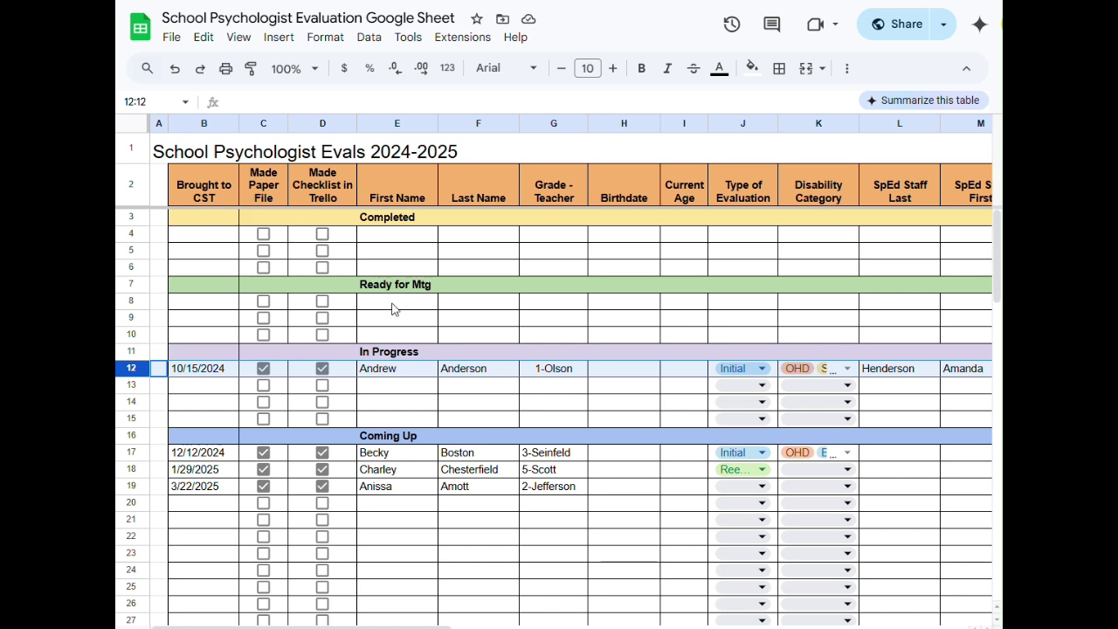
pyautogui.click(395, 522)
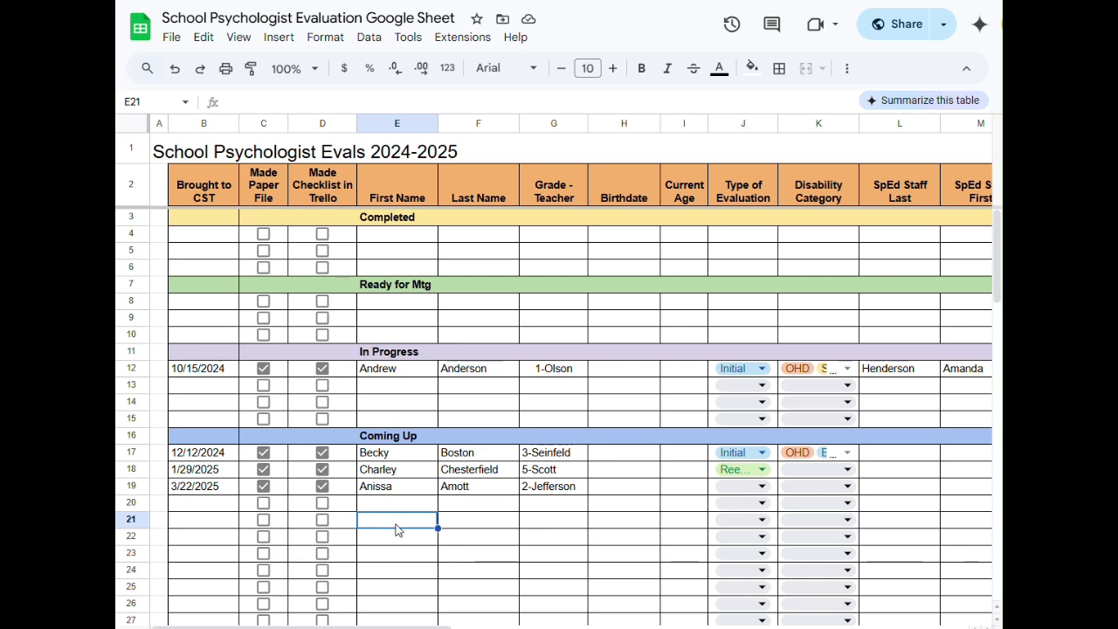
pyautogui.scroll(-5, 454, 514)
pyautogui.scroll(-10, 454, 514)
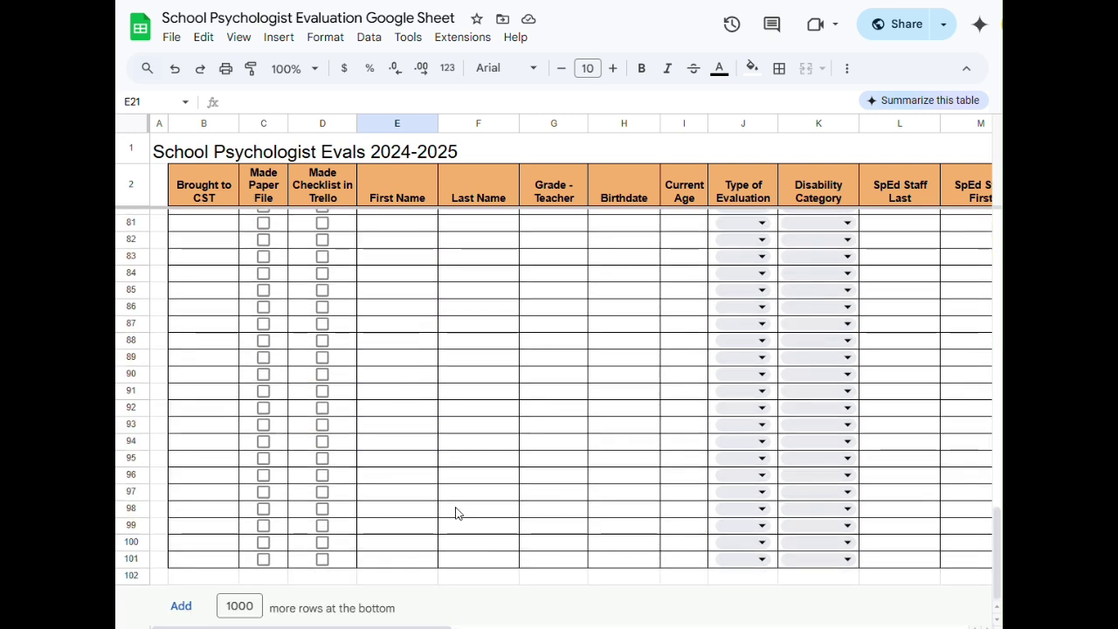
pyautogui.scroll(10, 455, 513)
pyautogui.scroll(-10, 455, 514)
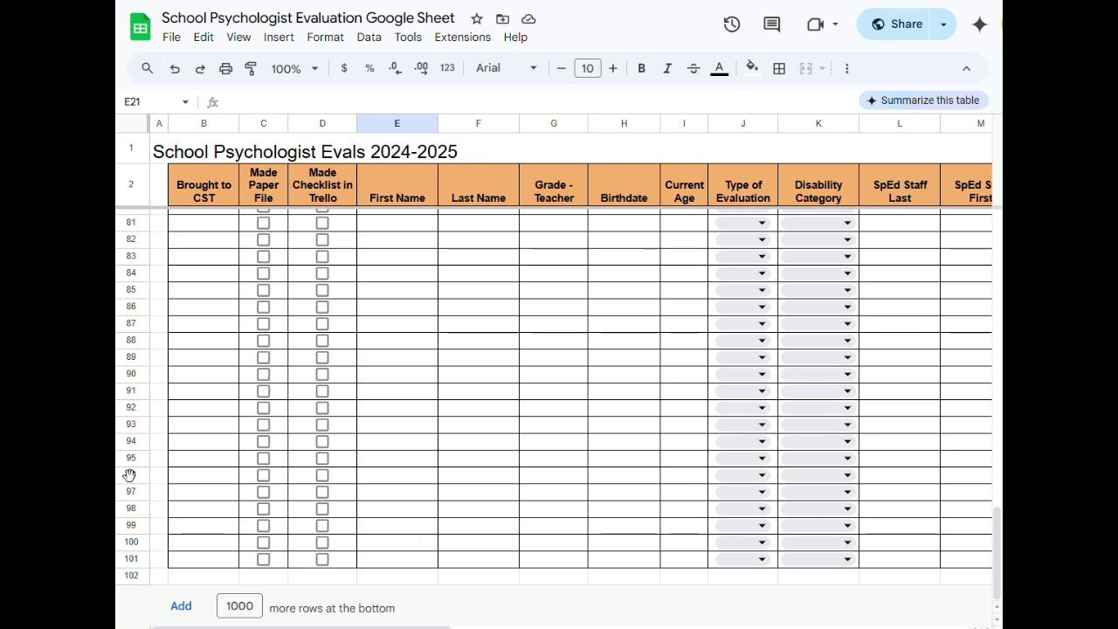
pyautogui.click(129, 475)
pyautogui.rightClick(130, 474)
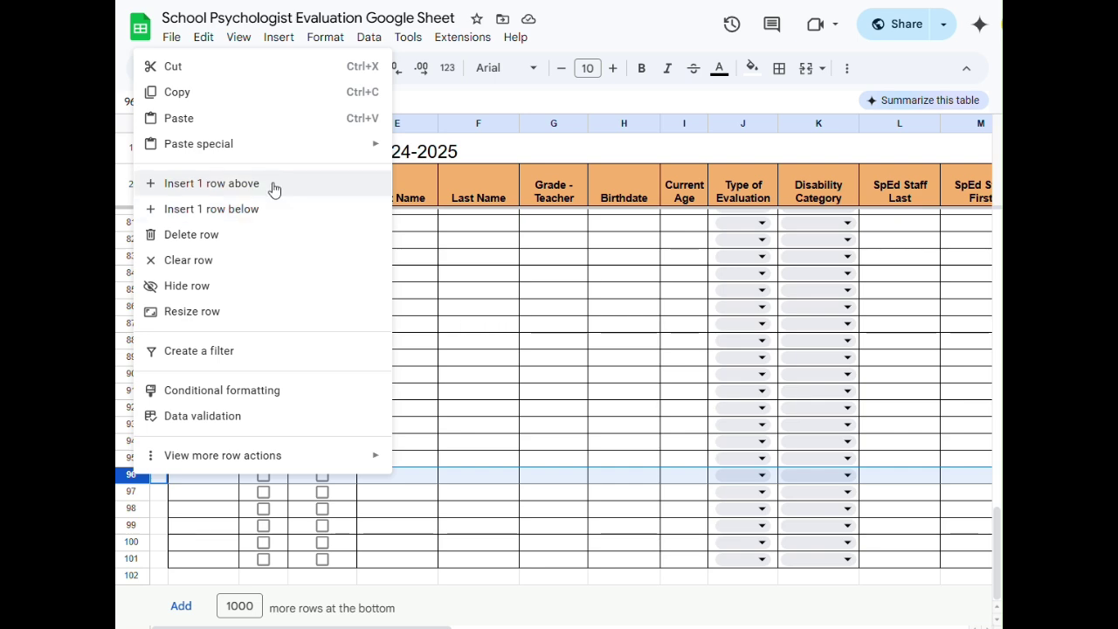
pyautogui.click(441, 324)
pyautogui.scroll(10, 456, 341)
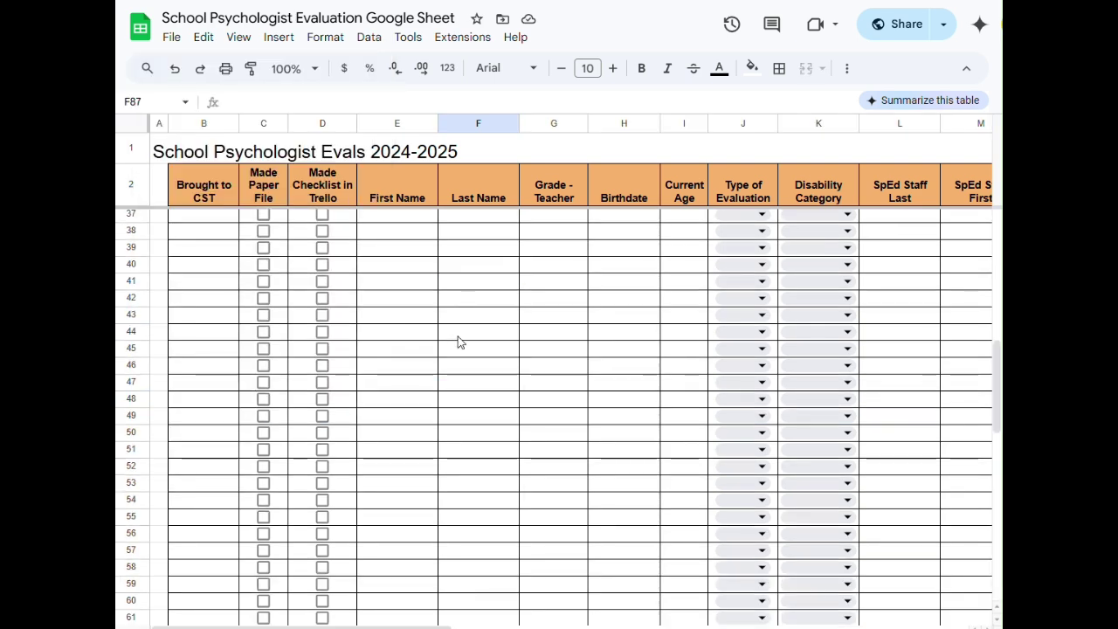
pyautogui.scroll(8, 458, 343)
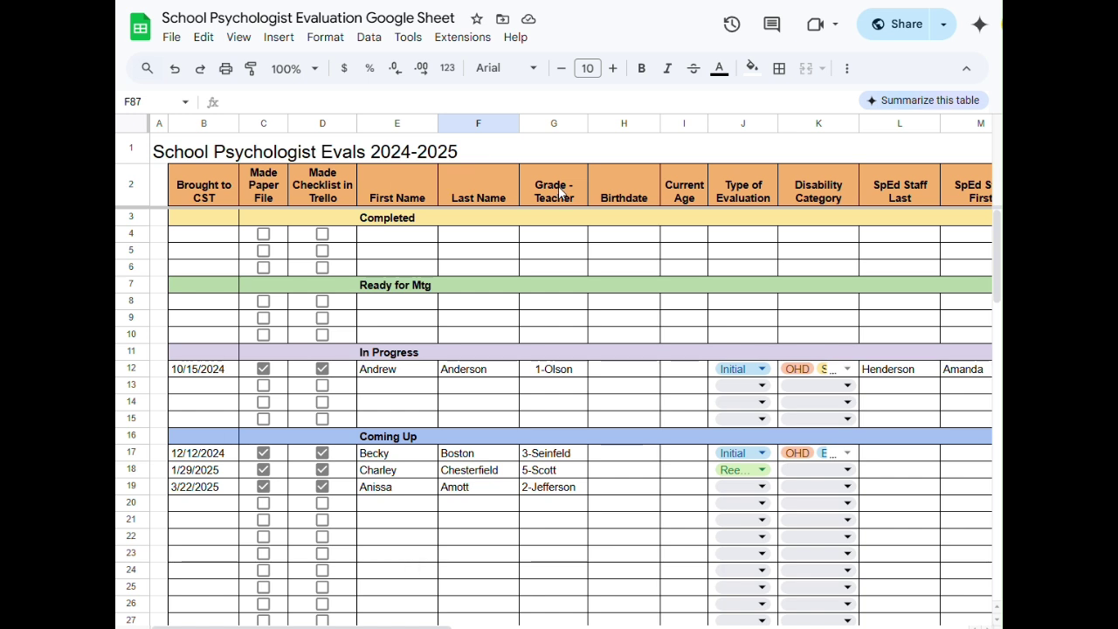
# - Check row 12's grade and Birthdate cells, then show J12's Initial and Reevaluation choices
pyautogui.click(550, 373)
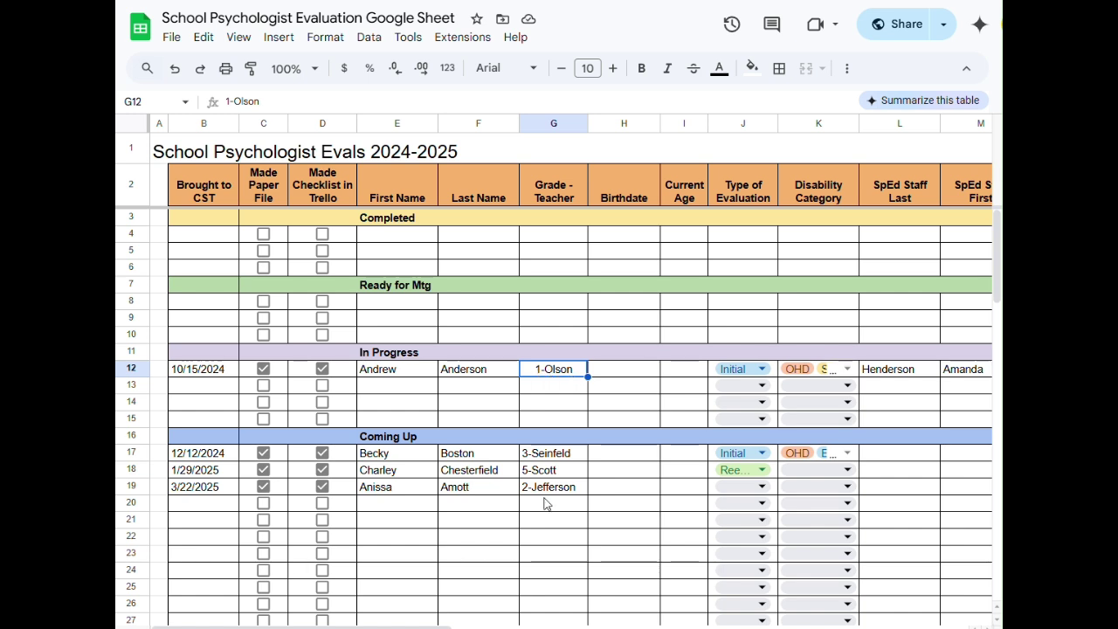
pyautogui.click(624, 374)
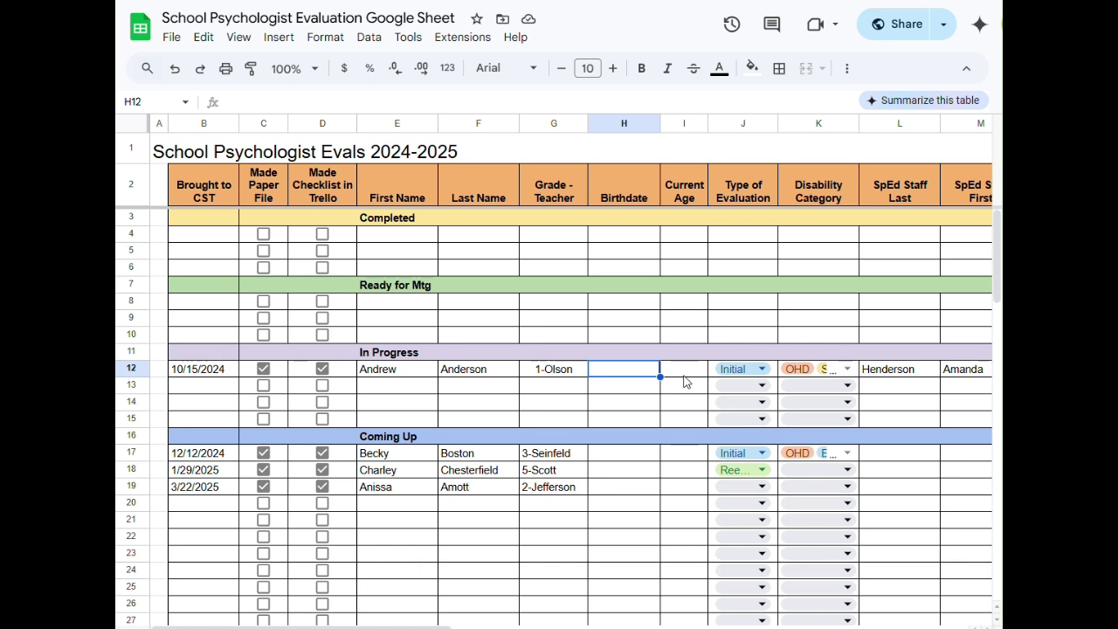
pyautogui.click(764, 369)
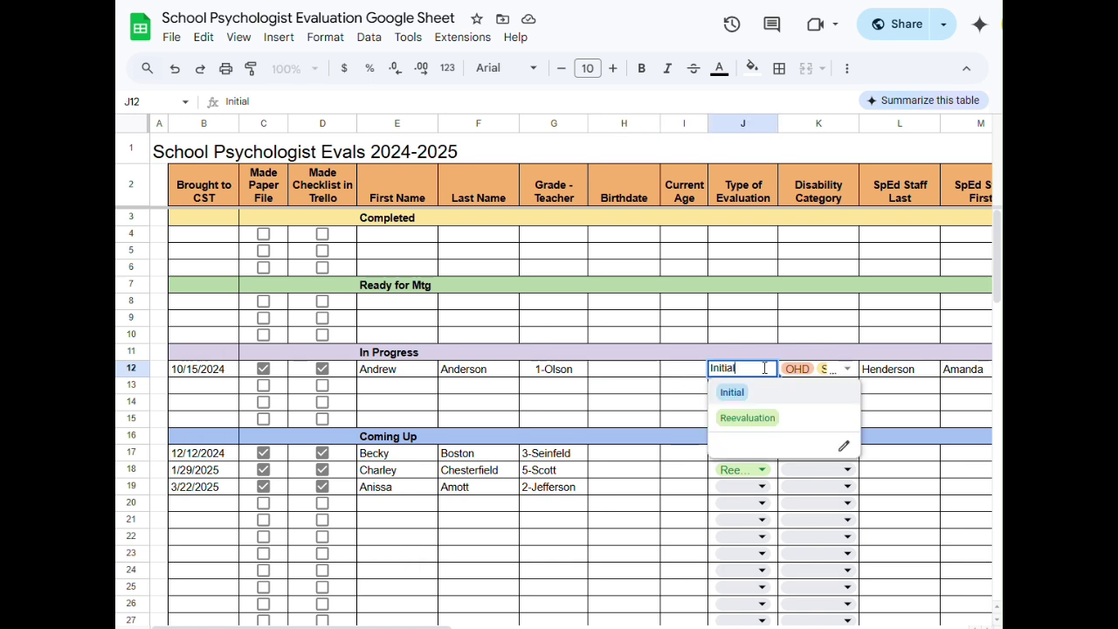
pyautogui.click(681, 391)
pyautogui.click(735, 373)
pyautogui.click(844, 451)
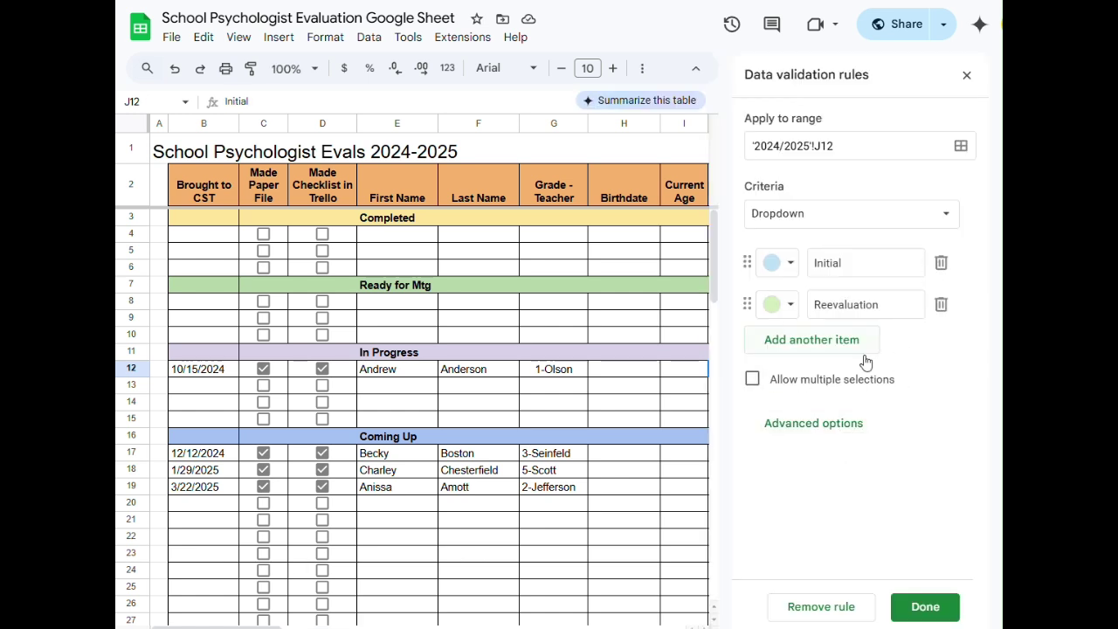
pyautogui.click(824, 352)
pyautogui.click(789, 347)
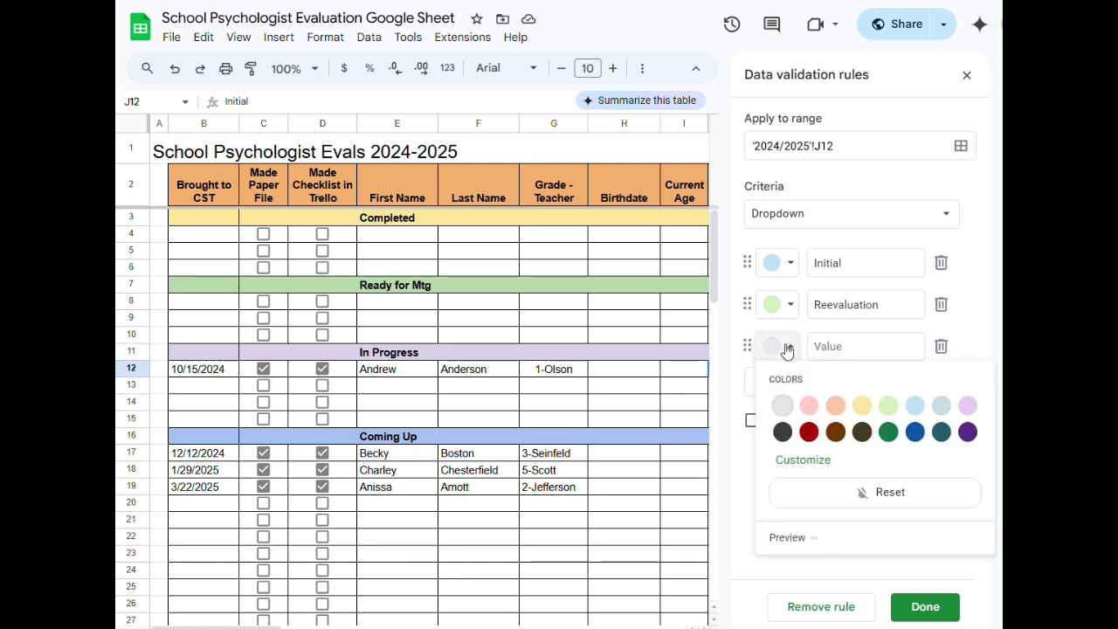
pyautogui.click(738, 485)
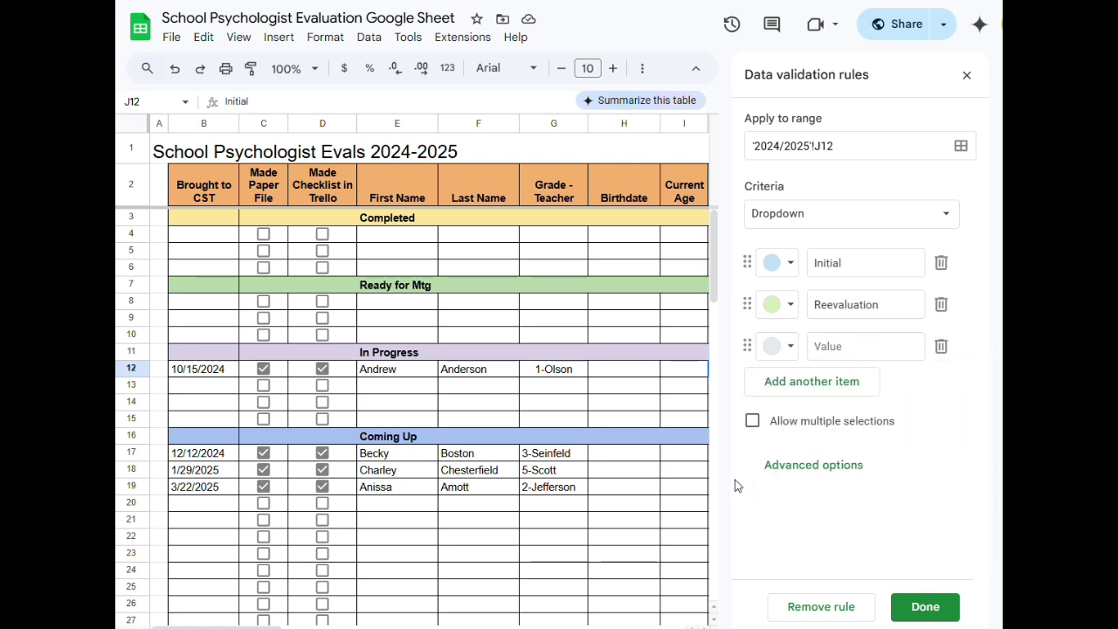
pyautogui.click(941, 348)
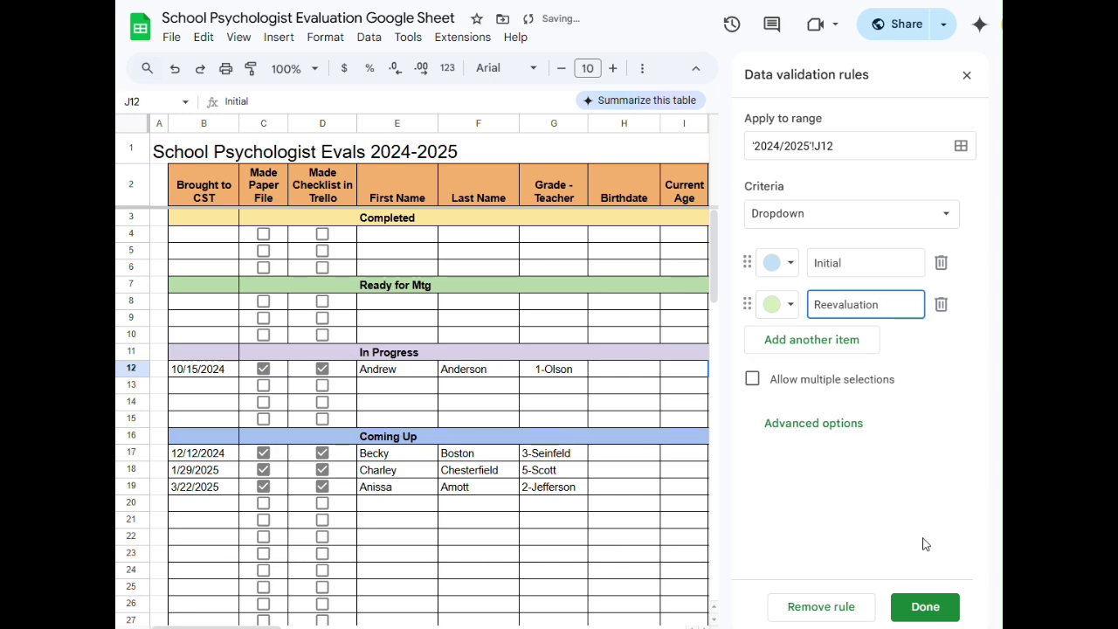
pyautogui.click(938, 610)
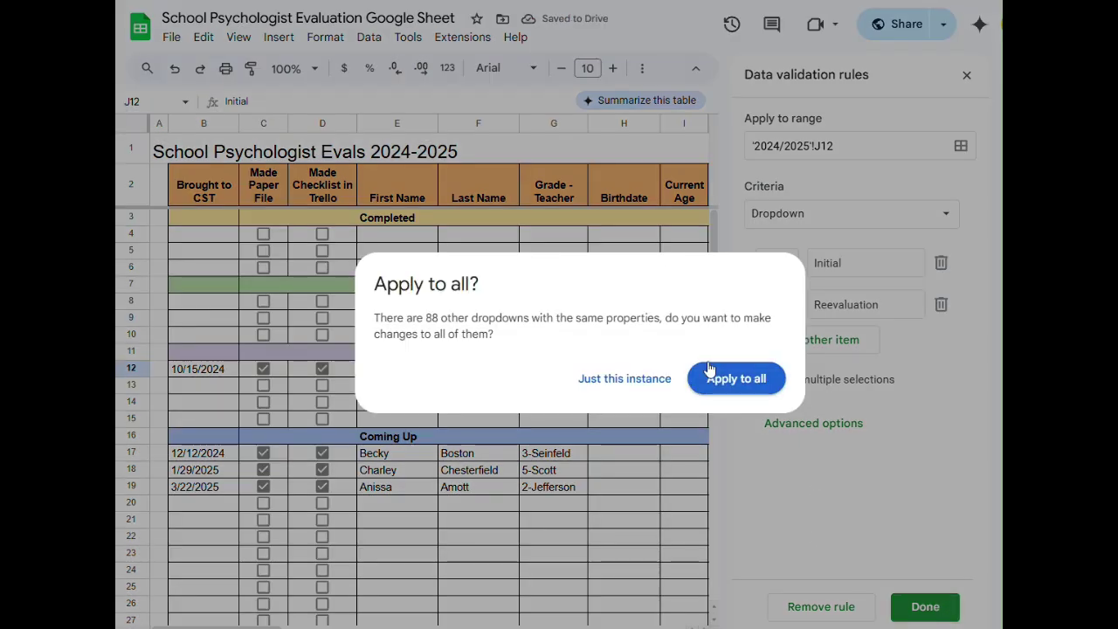
pyautogui.click(754, 378)
pyautogui.click(681, 471)
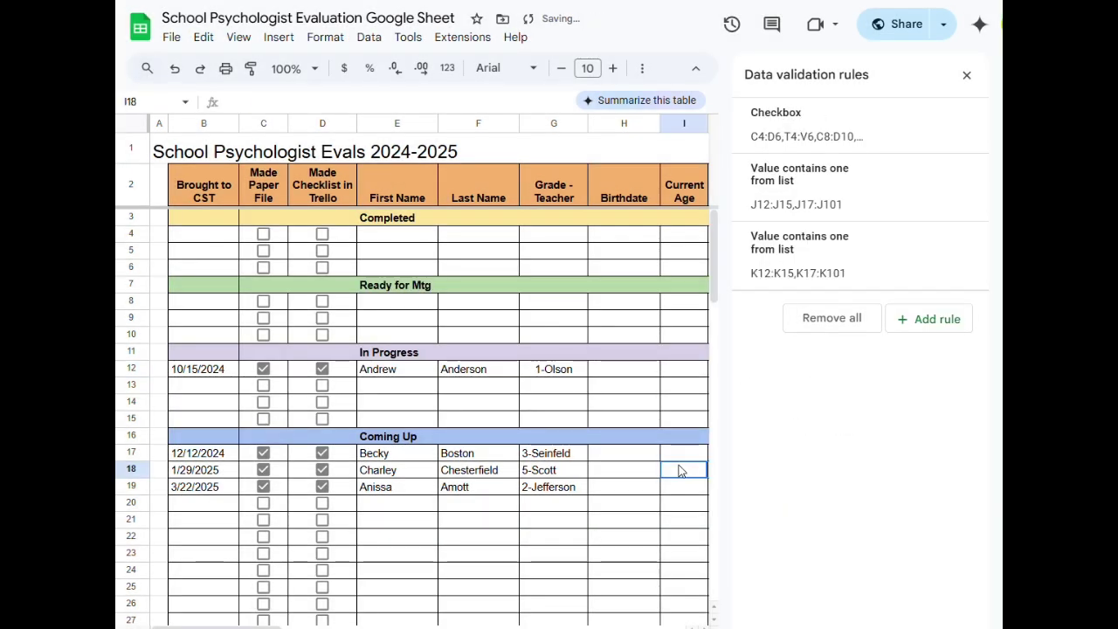
pyautogui.click(637, 417)
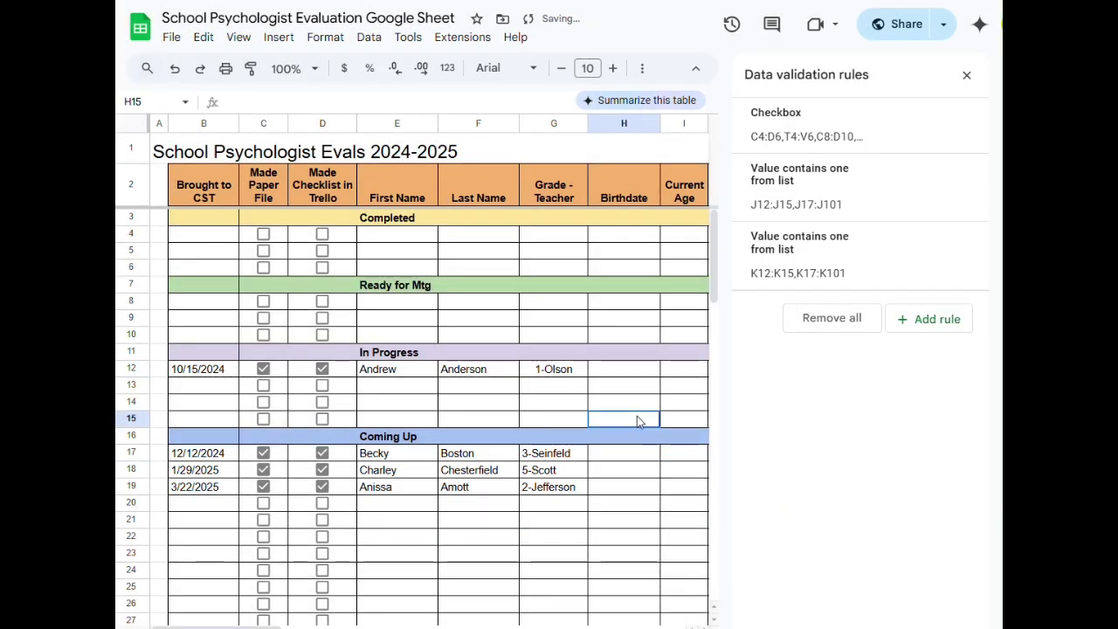
pyautogui.click(969, 75)
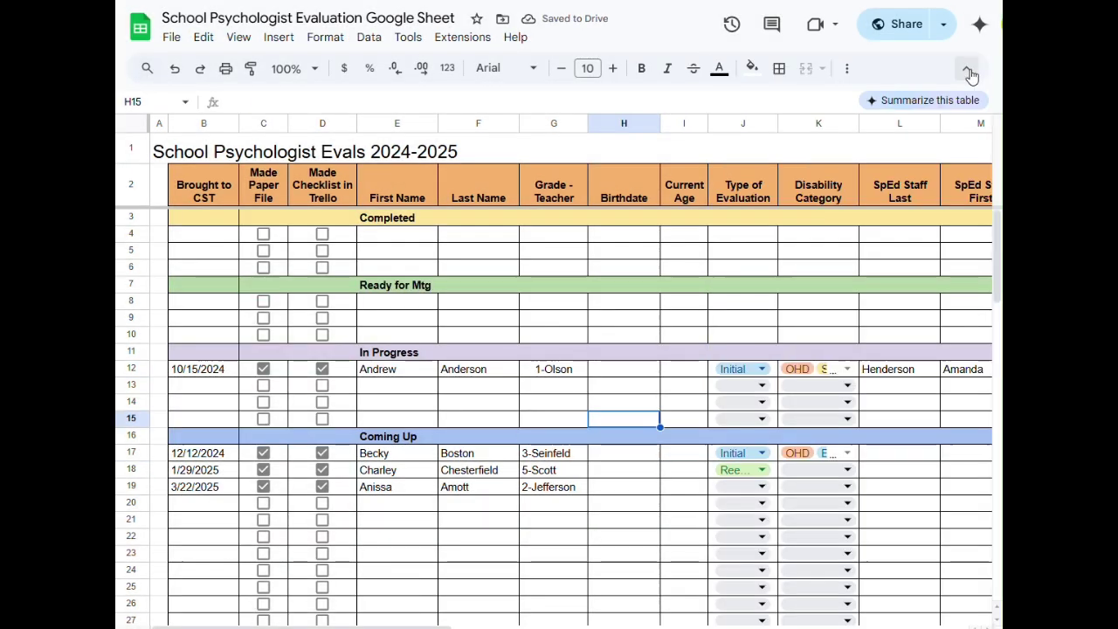
pyautogui.click(845, 387)
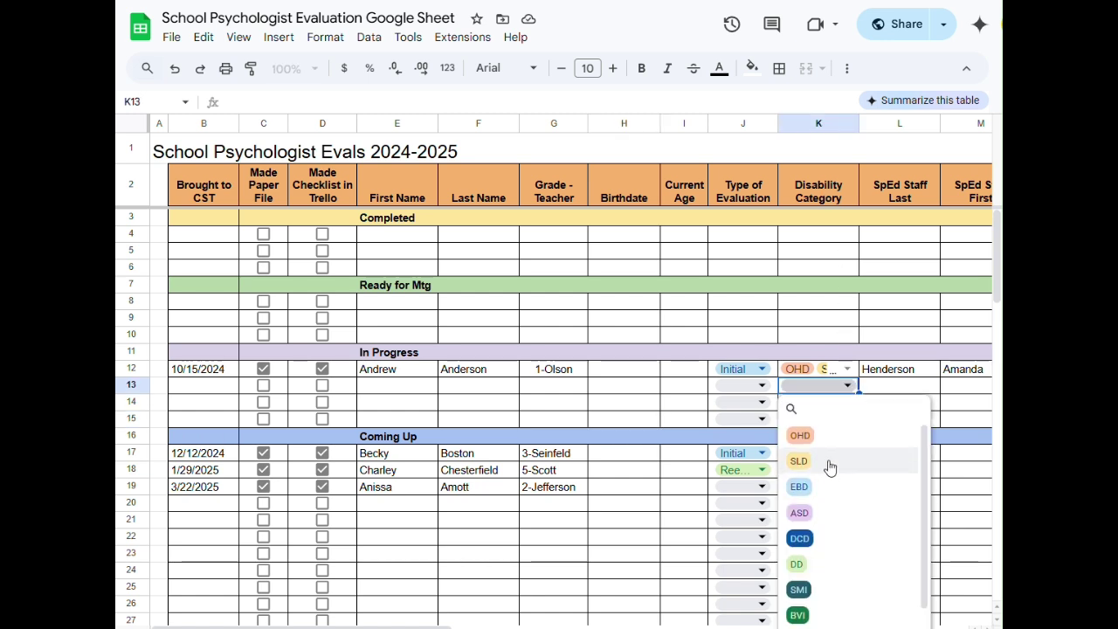
# - Widen column K so row 12 shows OHD and SLD, ticking then unticking EBD
pyautogui.scroll(-1, 829, 467)
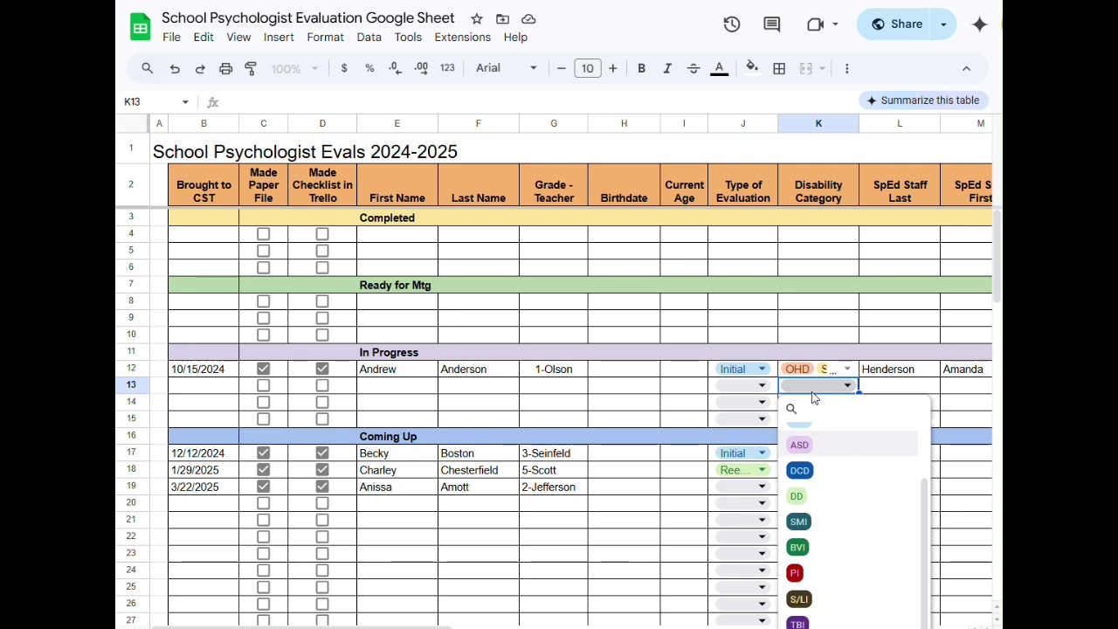
pyautogui.scroll(-1, 814, 363)
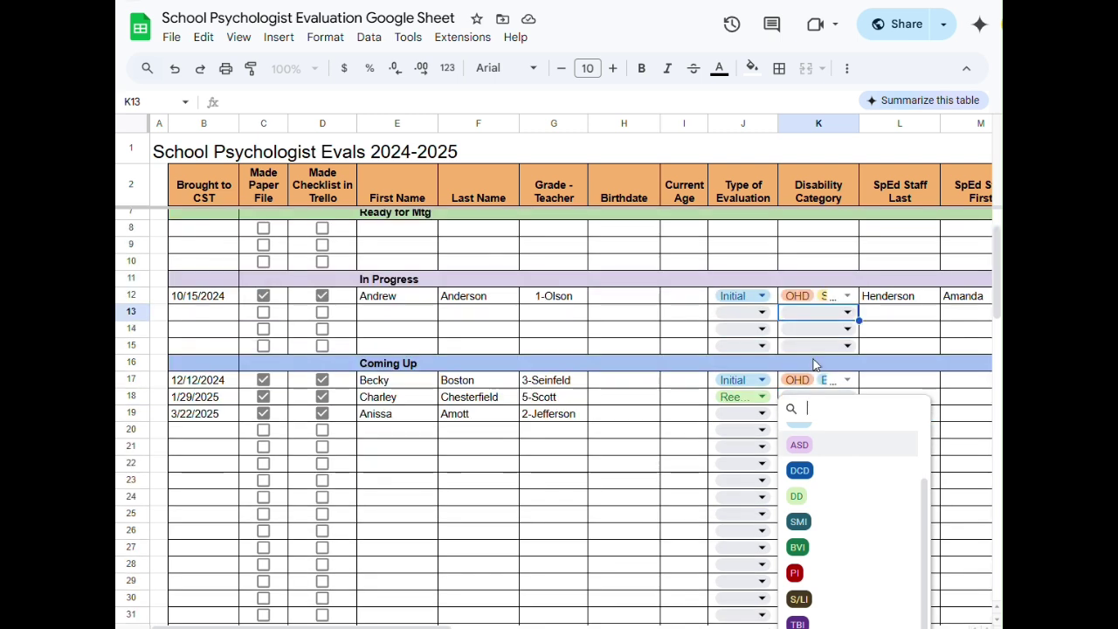
pyautogui.click(846, 297)
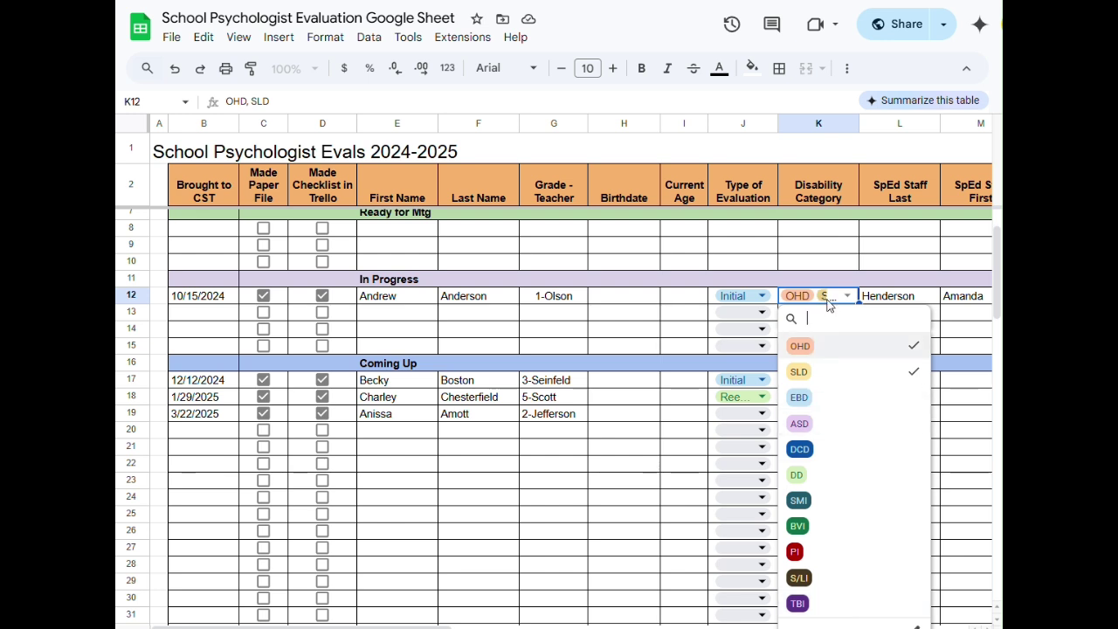
pyautogui.click(860, 406)
pyautogui.click(973, 414)
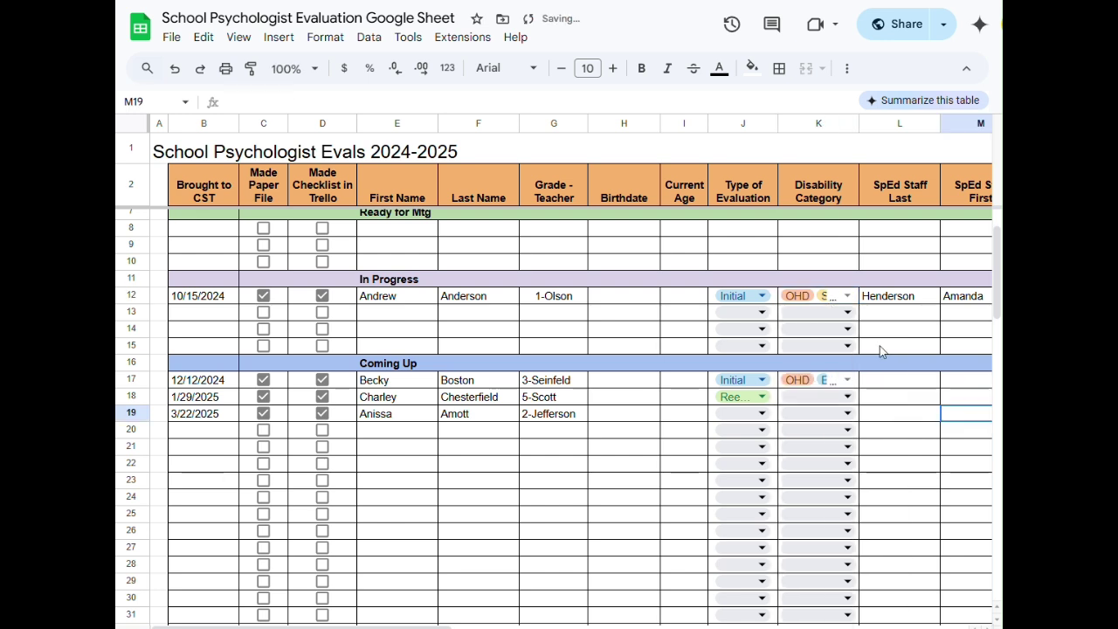
pyautogui.click(846, 297)
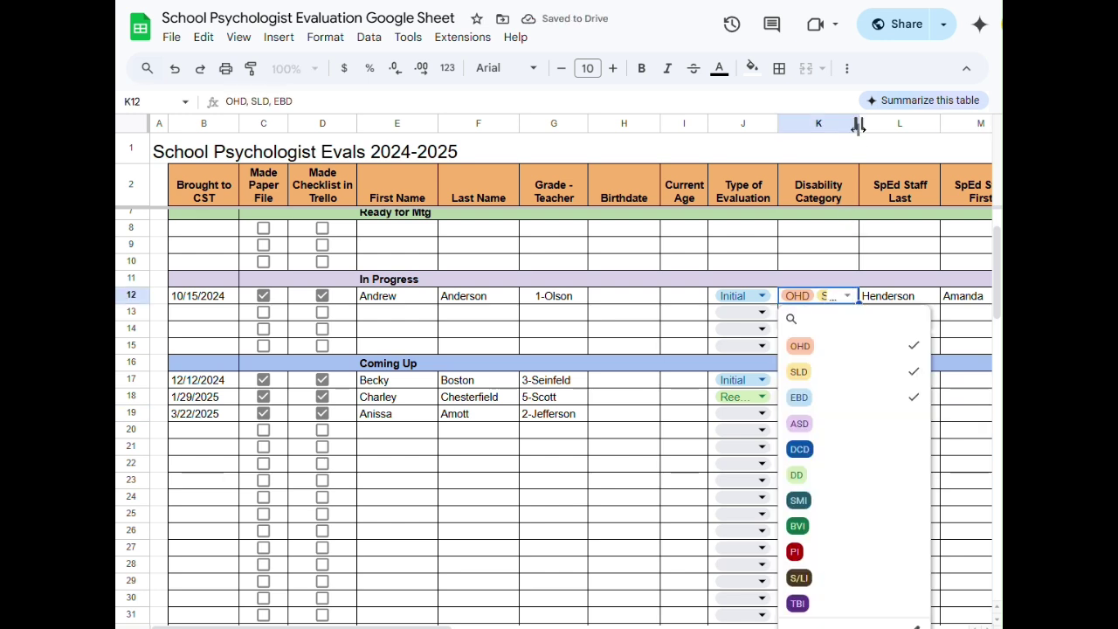
pyautogui.moveTo(858, 123)
pyautogui.mouseDown()
pyautogui.moveTo(923, 123)
pyautogui.moveTo(858, 123)
pyautogui.moveTo(877, 123)
pyautogui.mouseUp()
pyautogui.click(904, 398)
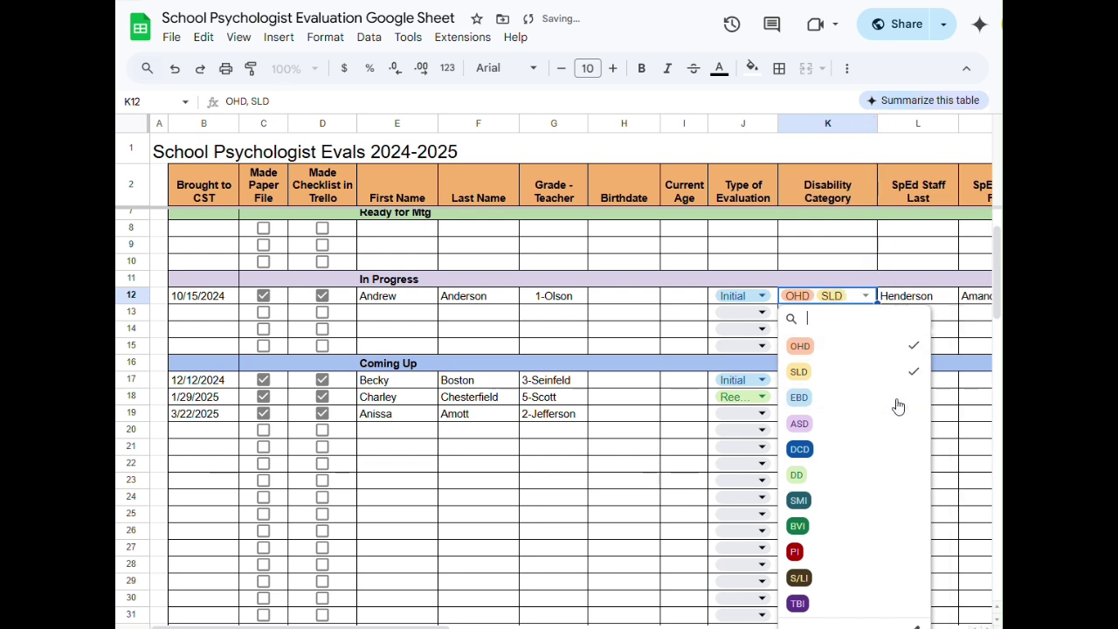
pyautogui.click(950, 403)
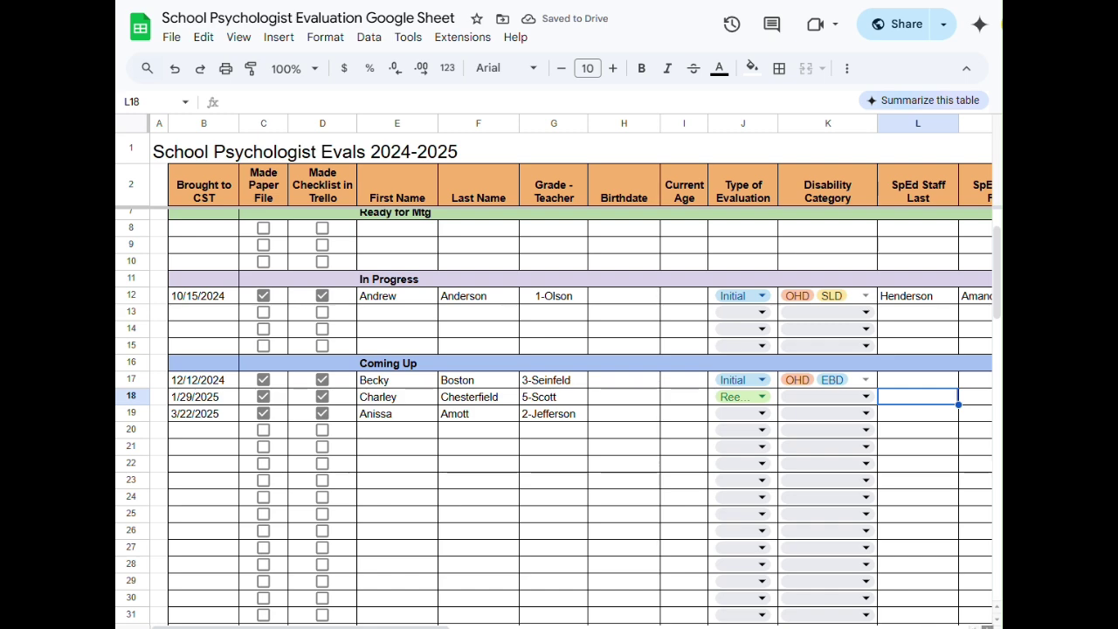
pyautogui.hscroll(5, 571, 371)
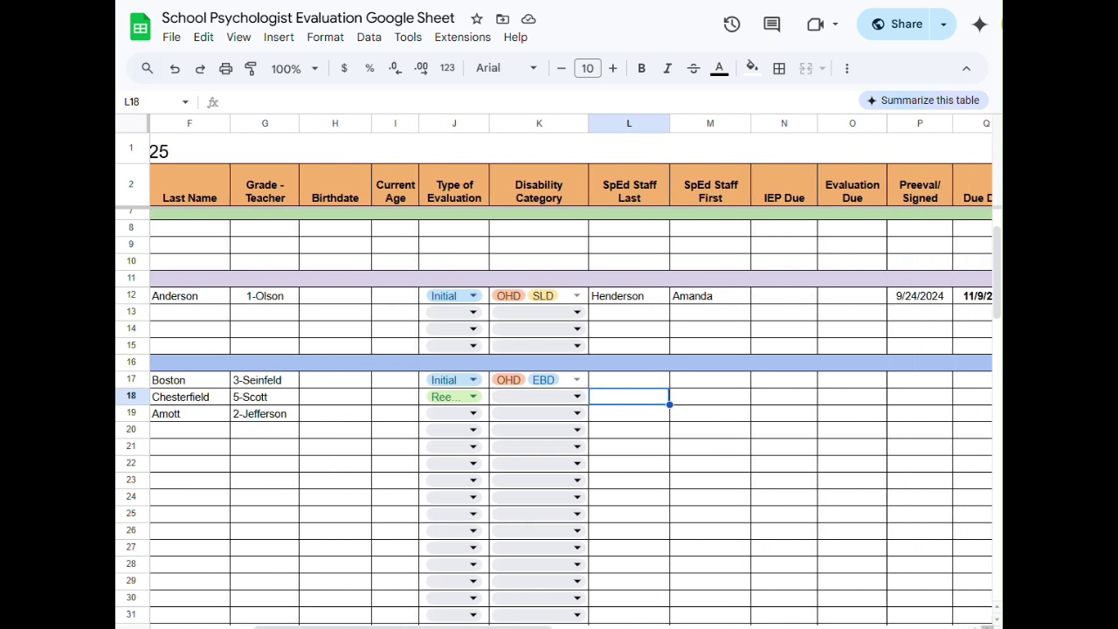
pyautogui.hscroll(3, 571, 371)
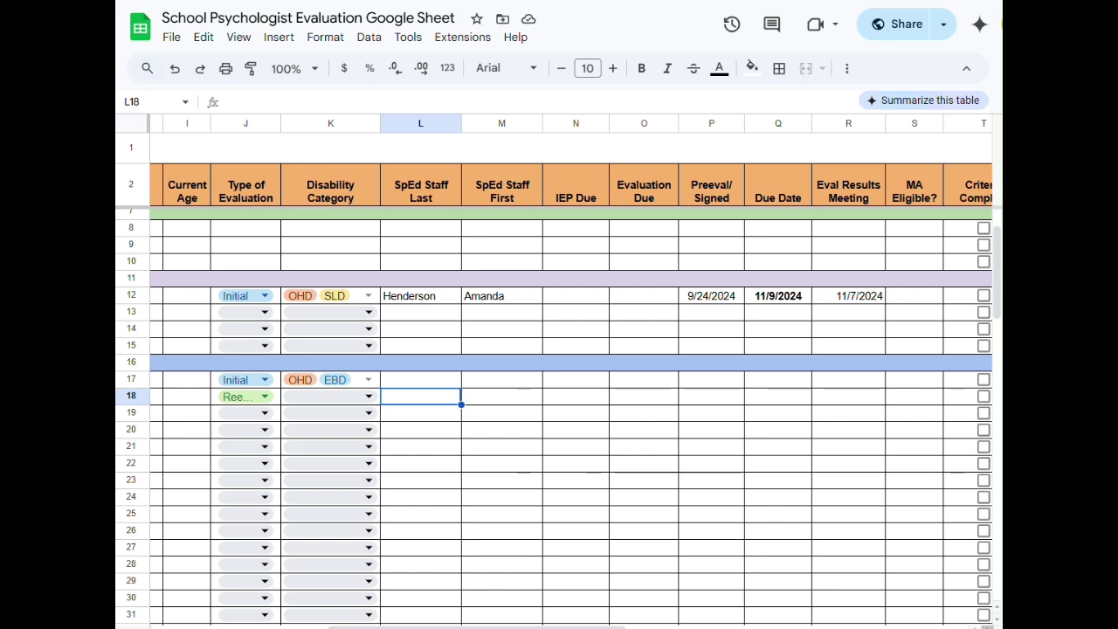
pyautogui.hscroll(1, 571, 371)
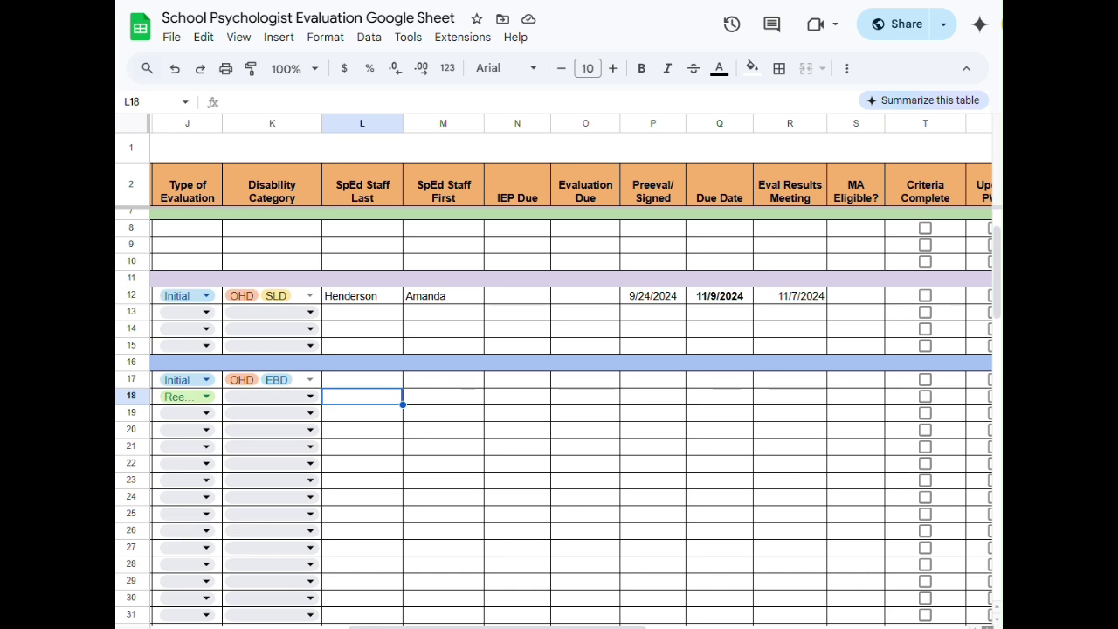
pyautogui.hscroll(5, 568, 393)
pyautogui.hscroll(4, 568, 393)
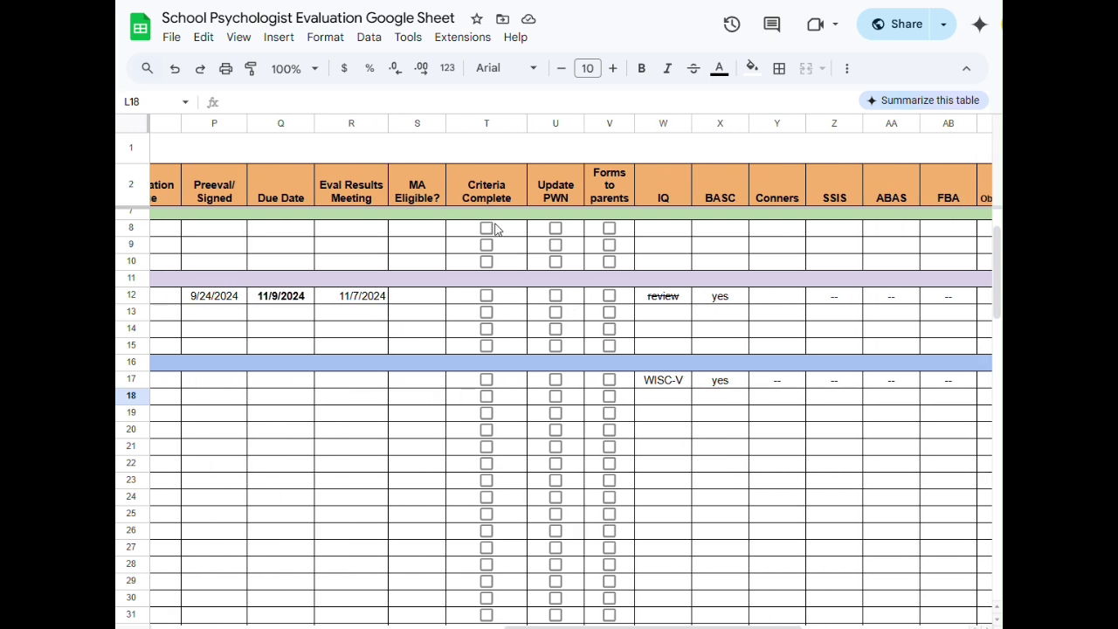
pyautogui.click(486, 228)
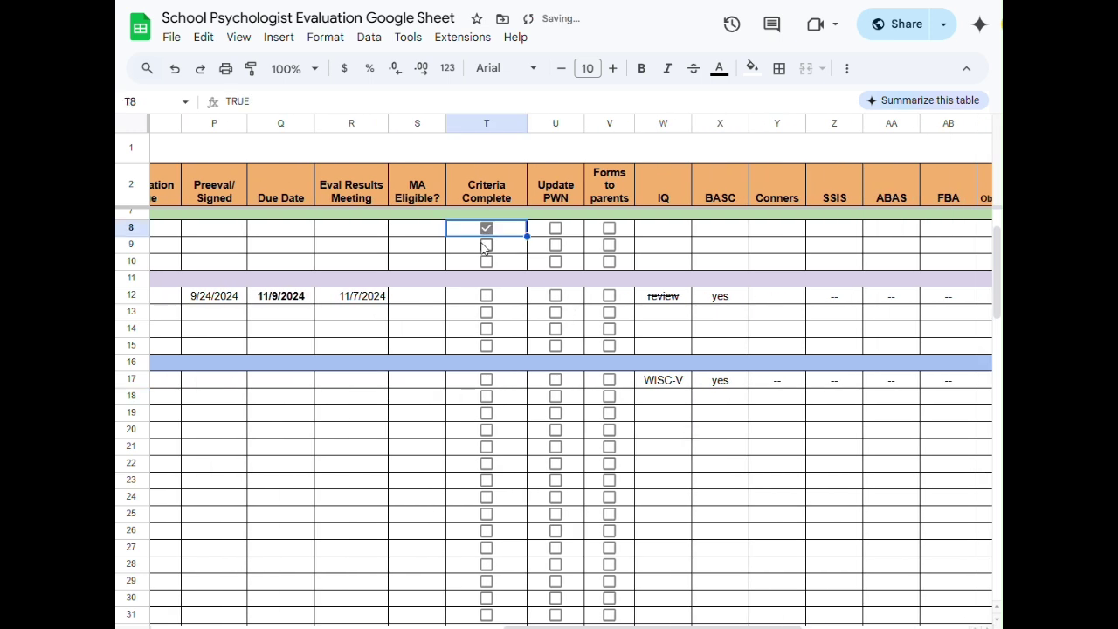
pyautogui.click(486, 244)
pyautogui.click(486, 261)
pyautogui.hotkey('ctrl', 'z')
pyautogui.hotkey('ctrl', 'z')
pyautogui.hotkey('ctrl', 'z')
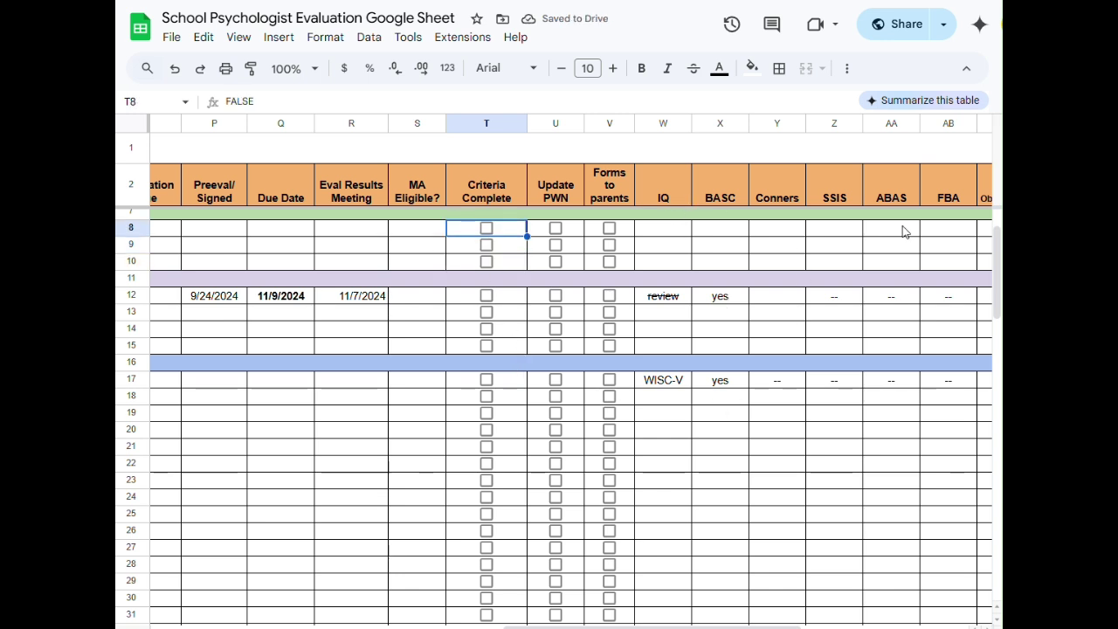
pyautogui.hscroll(5, 572, 393)
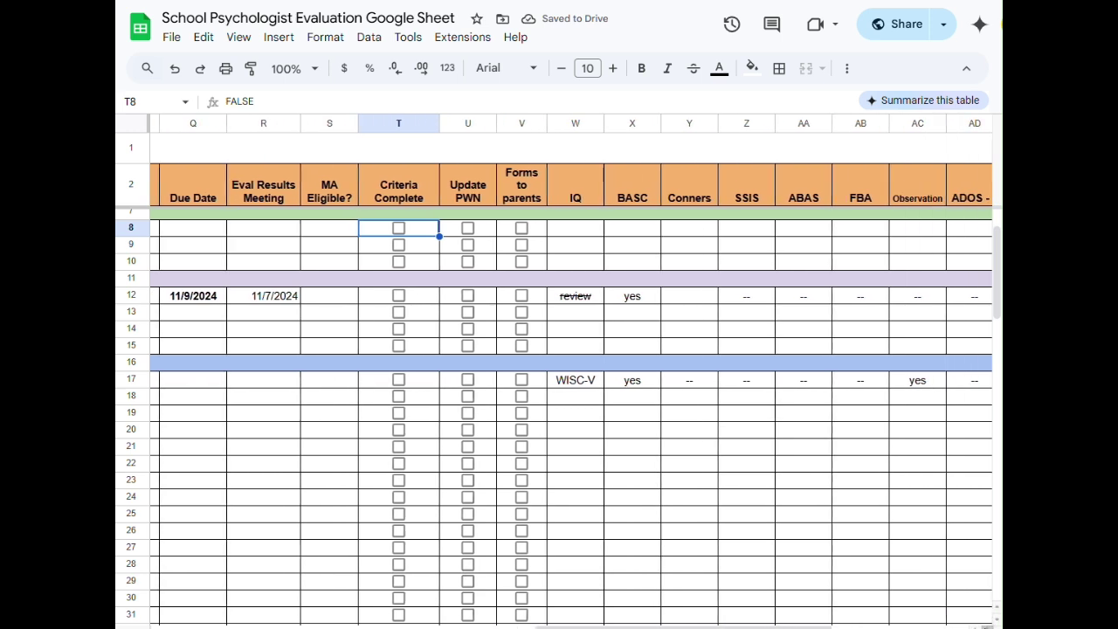
pyautogui.hscroll(4, 987, 626)
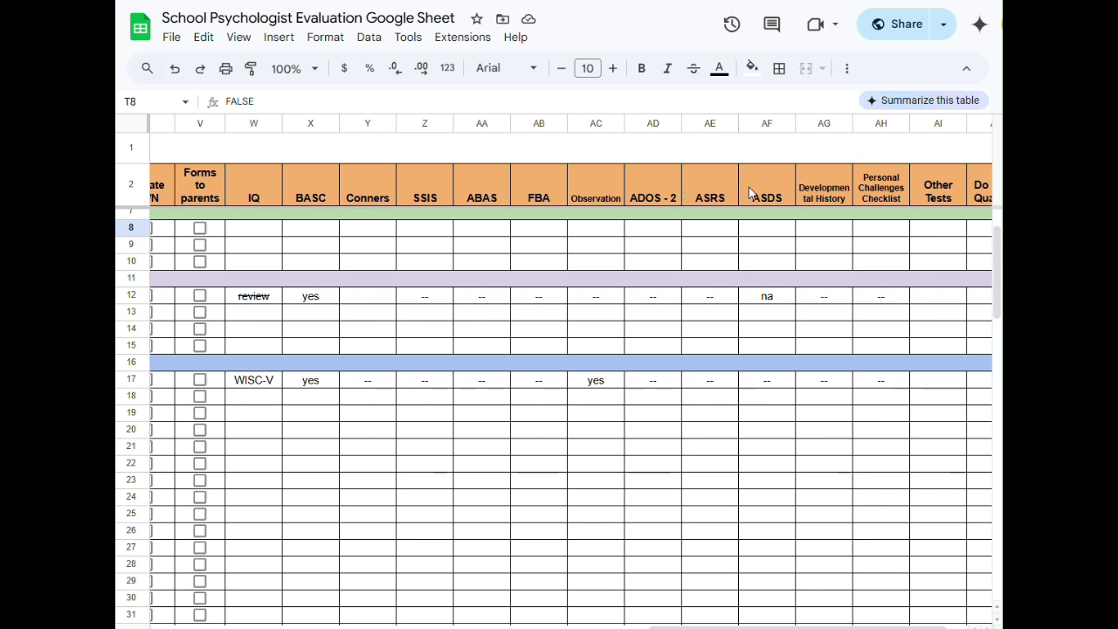
pyautogui.click(652, 121)
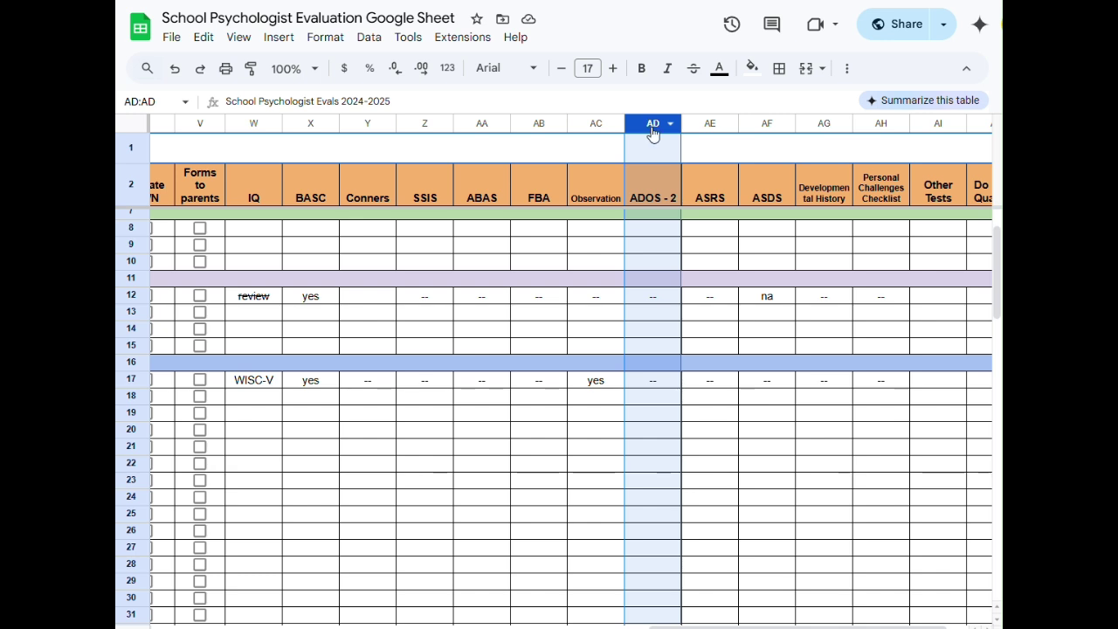
pyautogui.rightClick(652, 133)
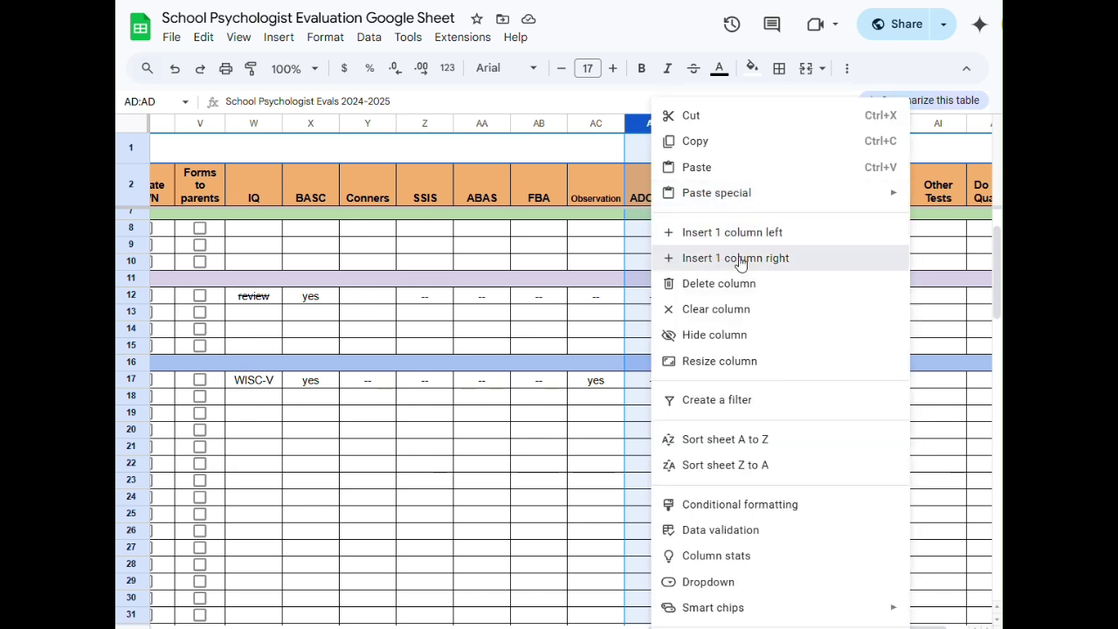
pyautogui.click(724, 256)
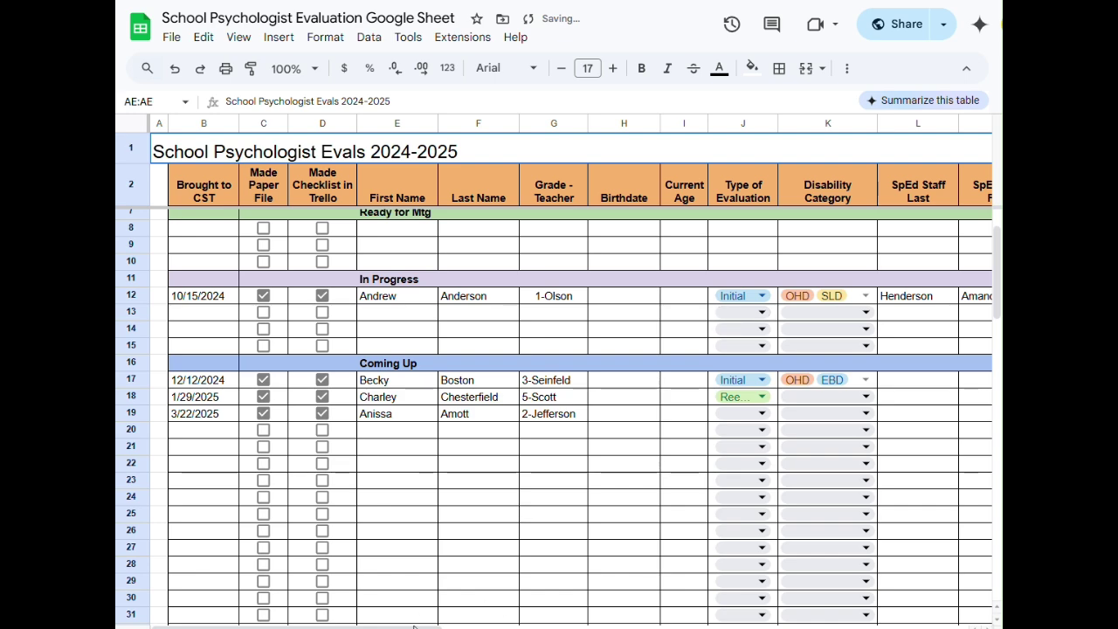
pyautogui.moveTo(424, 626); pyautogui.dragTo(873, 608)
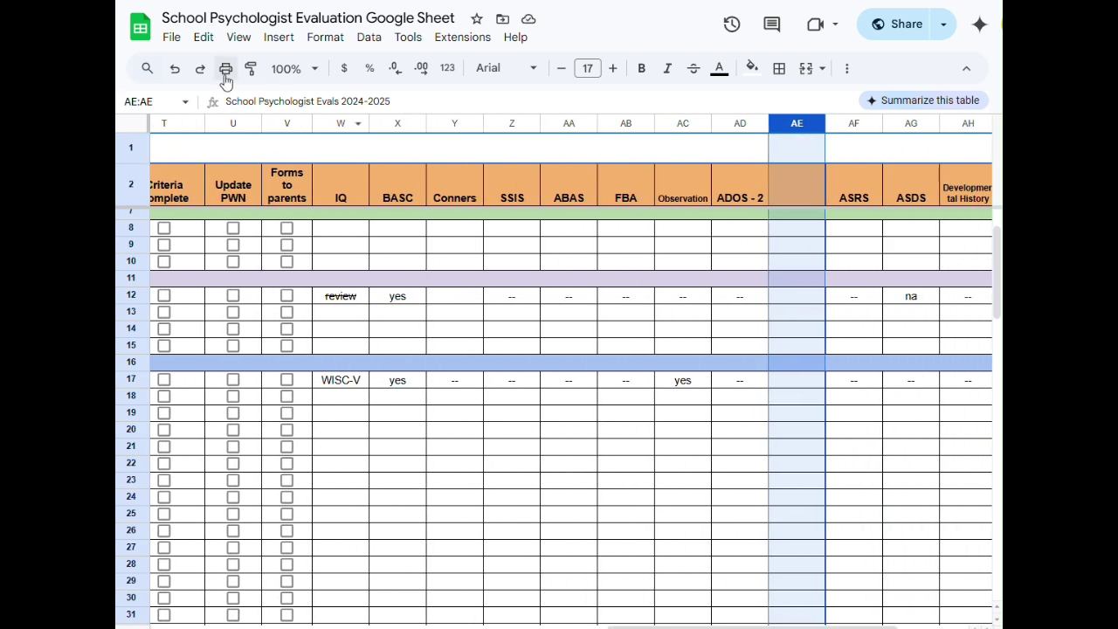
pyautogui.click(176, 70)
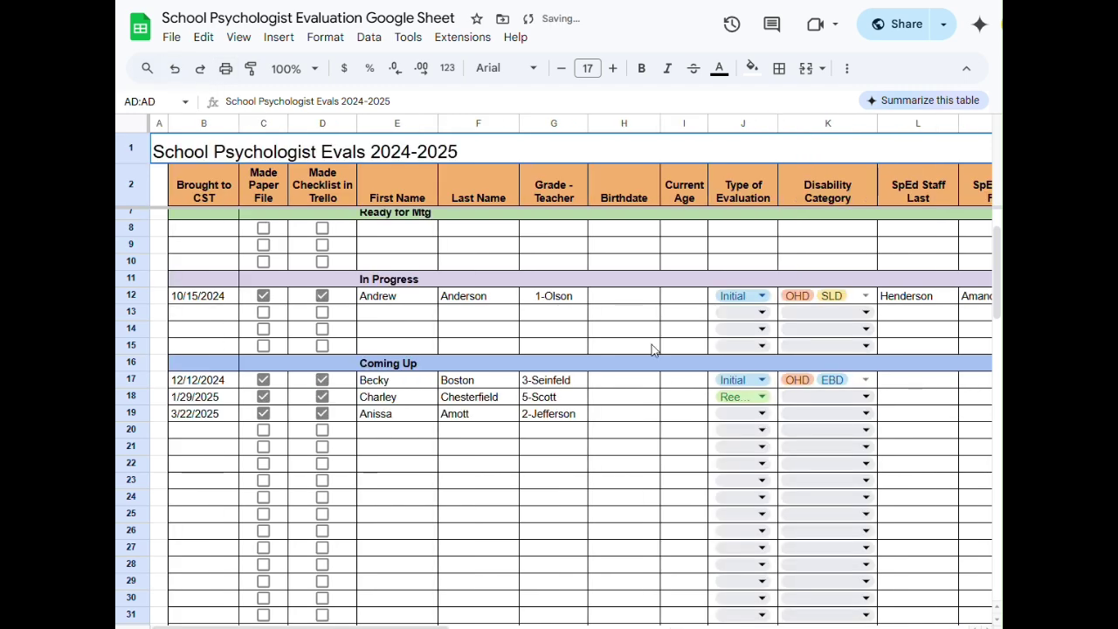
pyautogui.moveTo(425, 622); pyautogui.dragTo(943, 618)
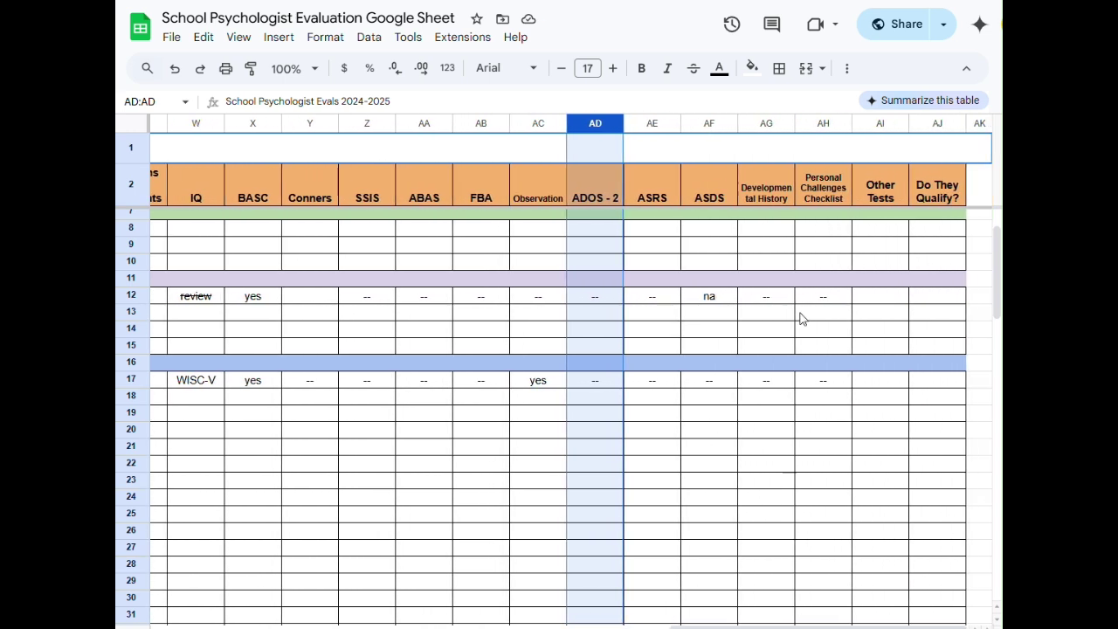
pyautogui.moveTo(829, 624); pyautogui.dragTo(354, 572)
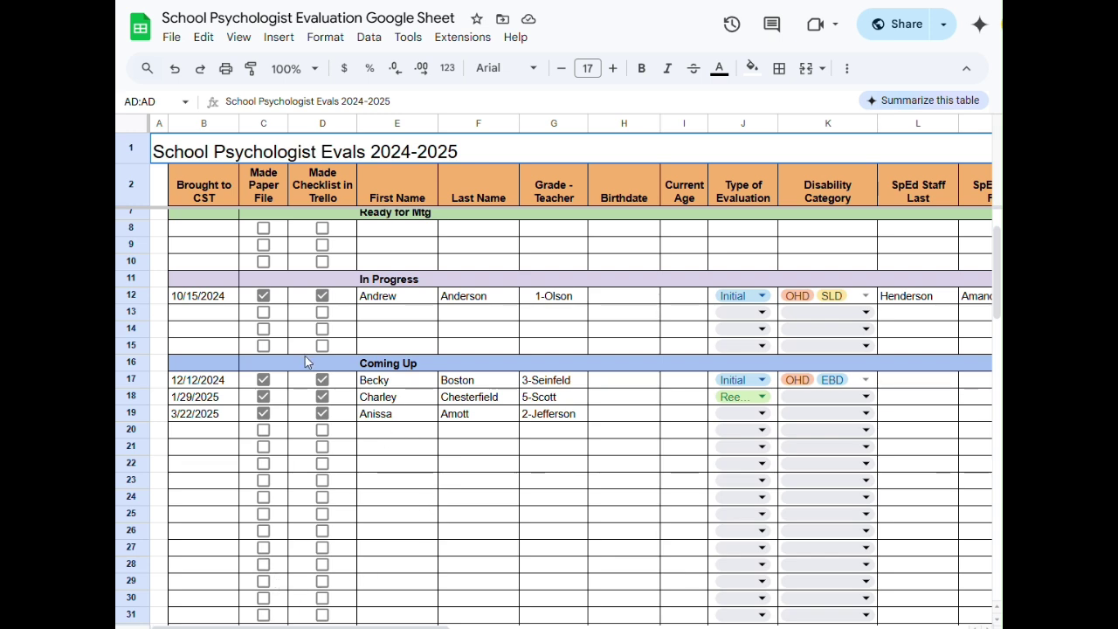
pyautogui.scroll(2, 304, 355)
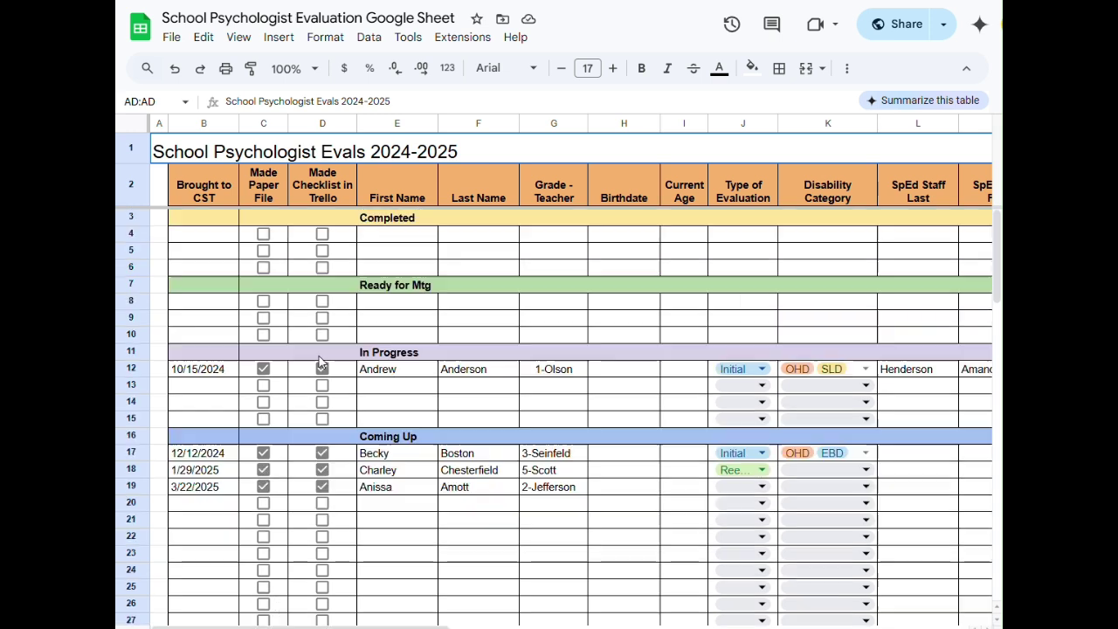
# - Move the In Progress student's row 12 up into the Ready for Mtg section
pyautogui.click(157, 369)
pyautogui.click(182, 374)
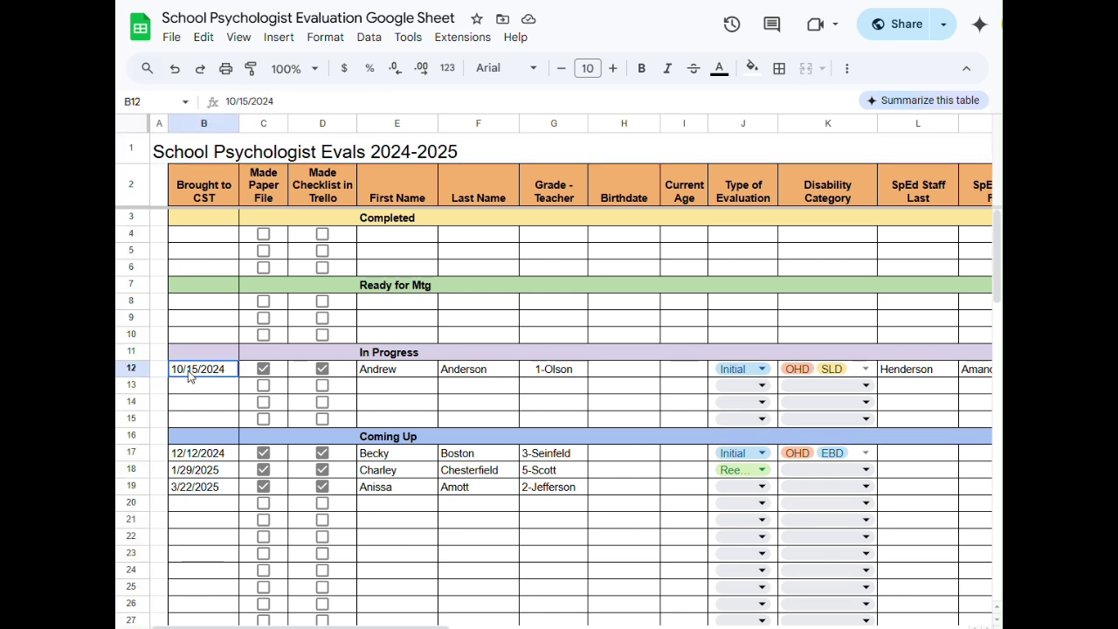
pyautogui.click(133, 367)
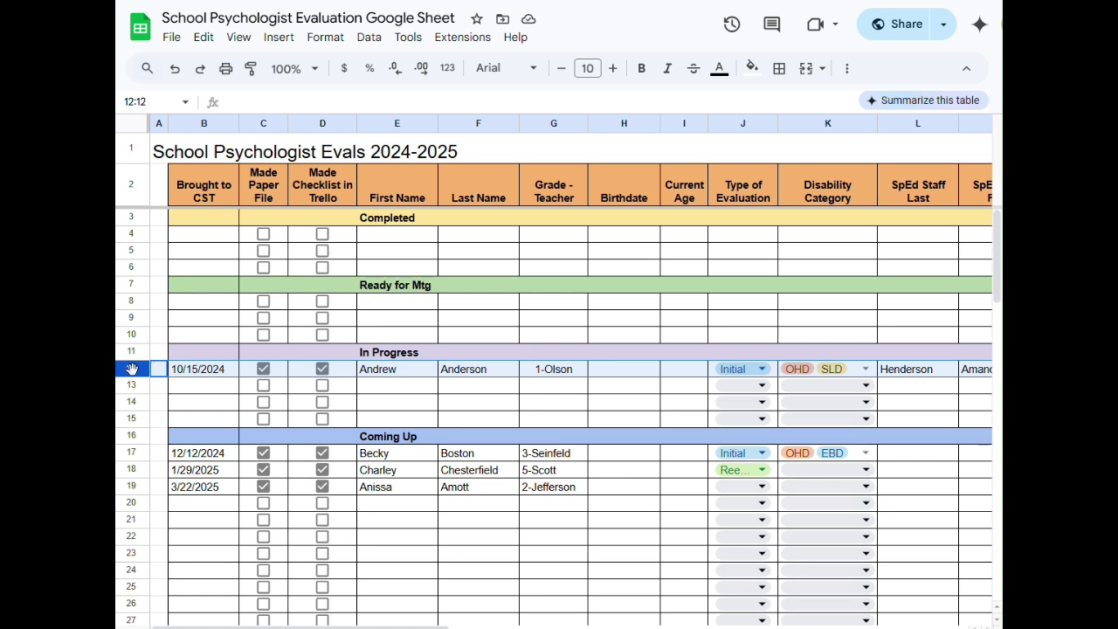
pyautogui.moveTo(132, 369); pyautogui.dragTo(126, 306)
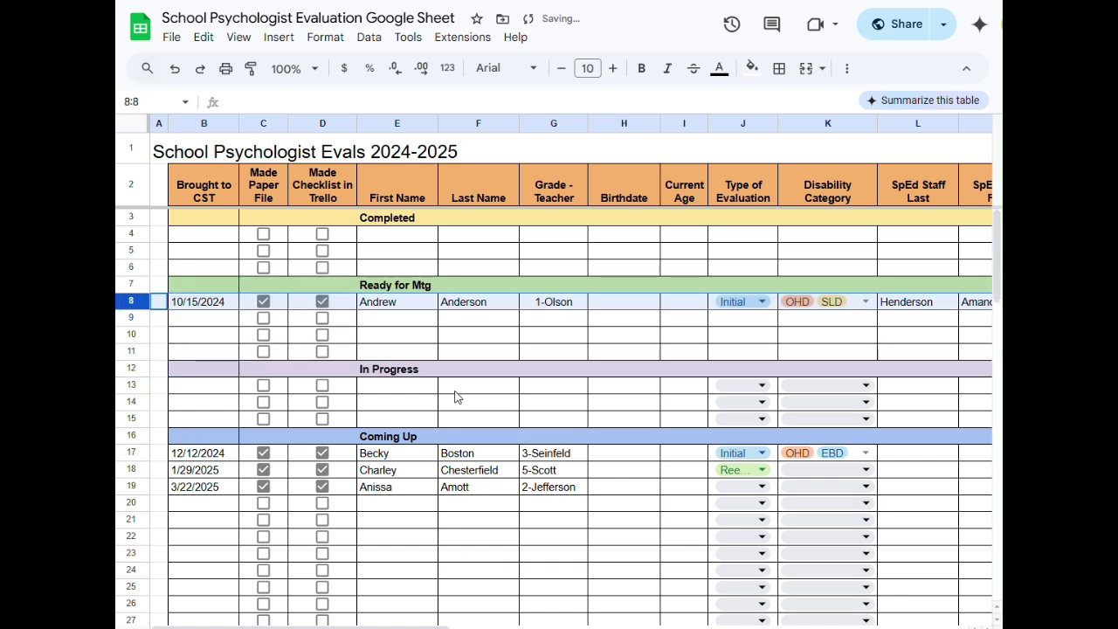
# - Move row 17, the first Coming Up student, up into In Progress
pyautogui.click(132, 452)
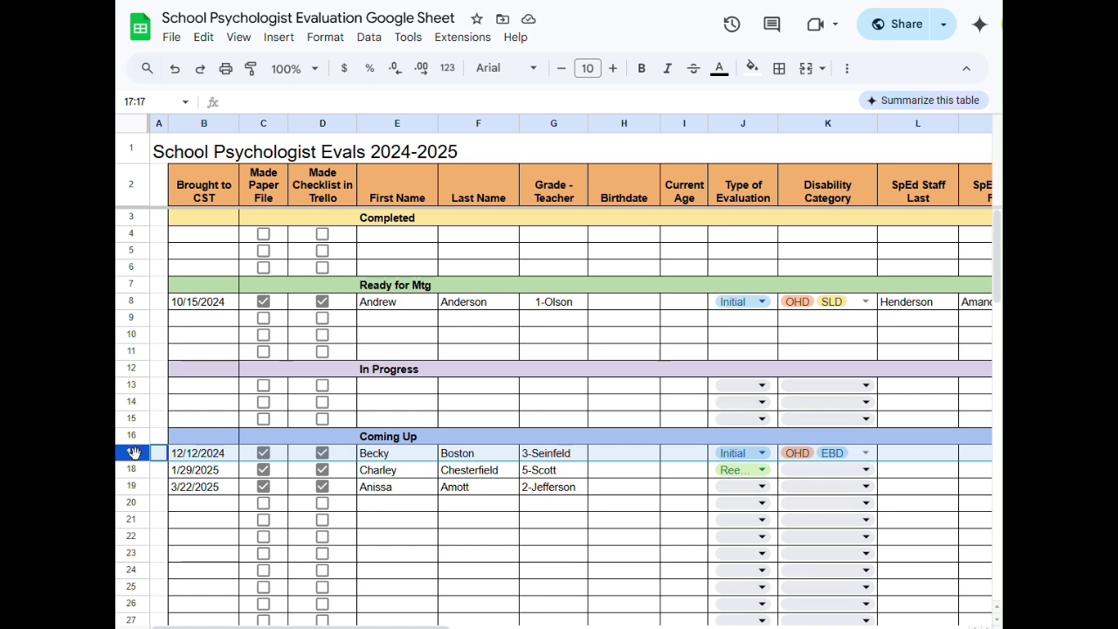
pyautogui.moveTo(133, 452); pyautogui.dragTo(140, 388)
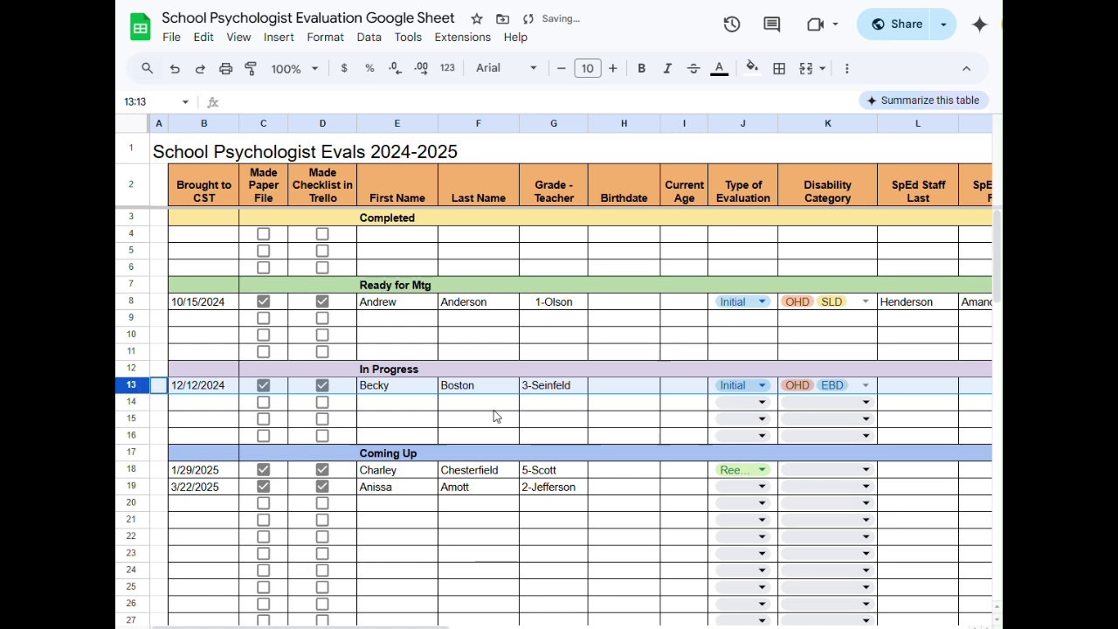
pyautogui.click(523, 395)
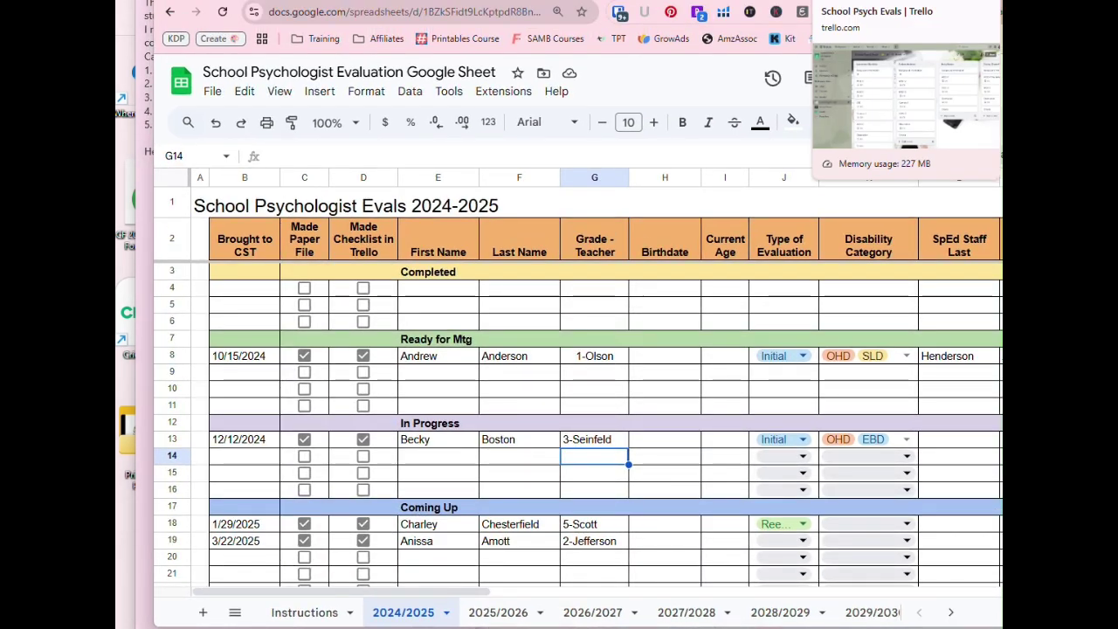
# - Switch to the School Psych Evals | Trello browser tab
pyautogui.click(909, 1)
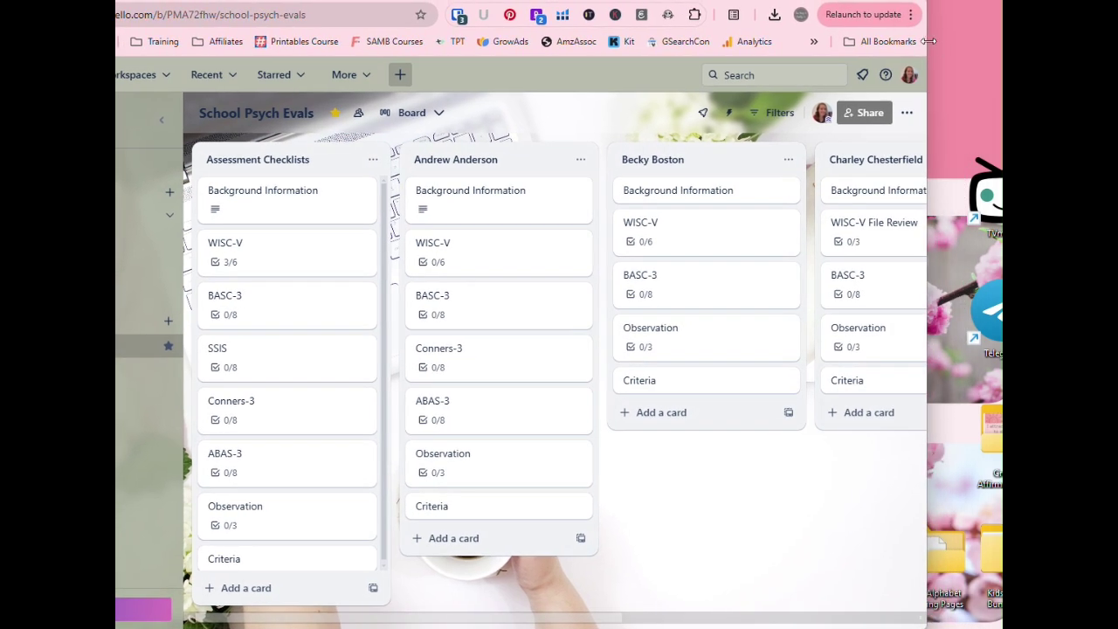
pyautogui.moveTo(925, 38); pyautogui.dragTo(1002, 32)
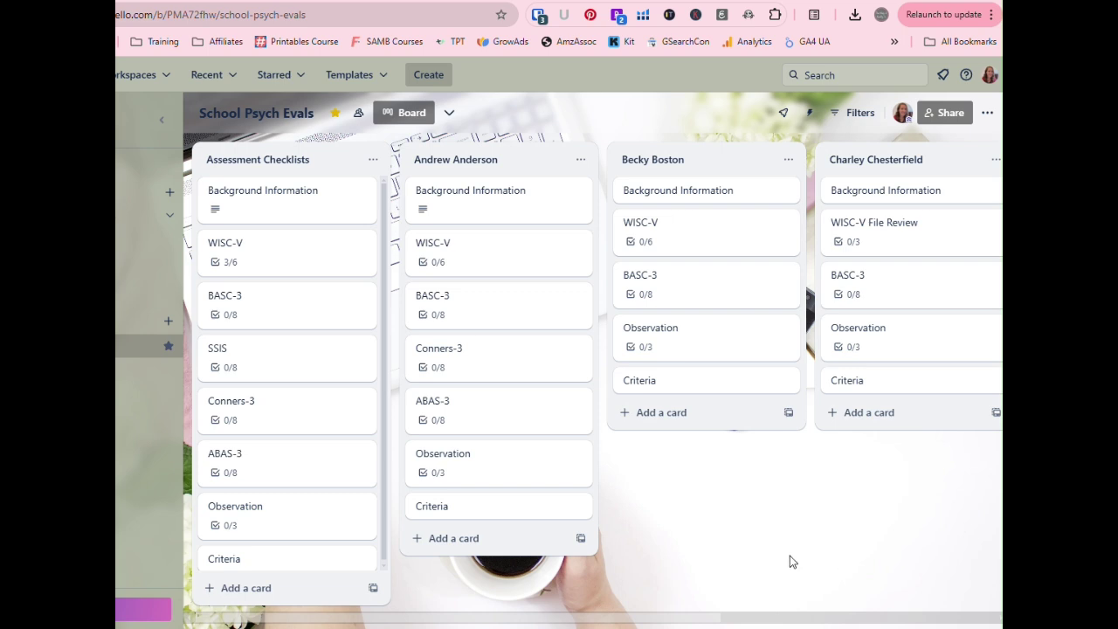
pyautogui.moveTo(686, 621)
pyautogui.mouseDown()
pyautogui.moveTo(716, 621)
pyautogui.moveTo(669, 622)
pyautogui.mouseUp()
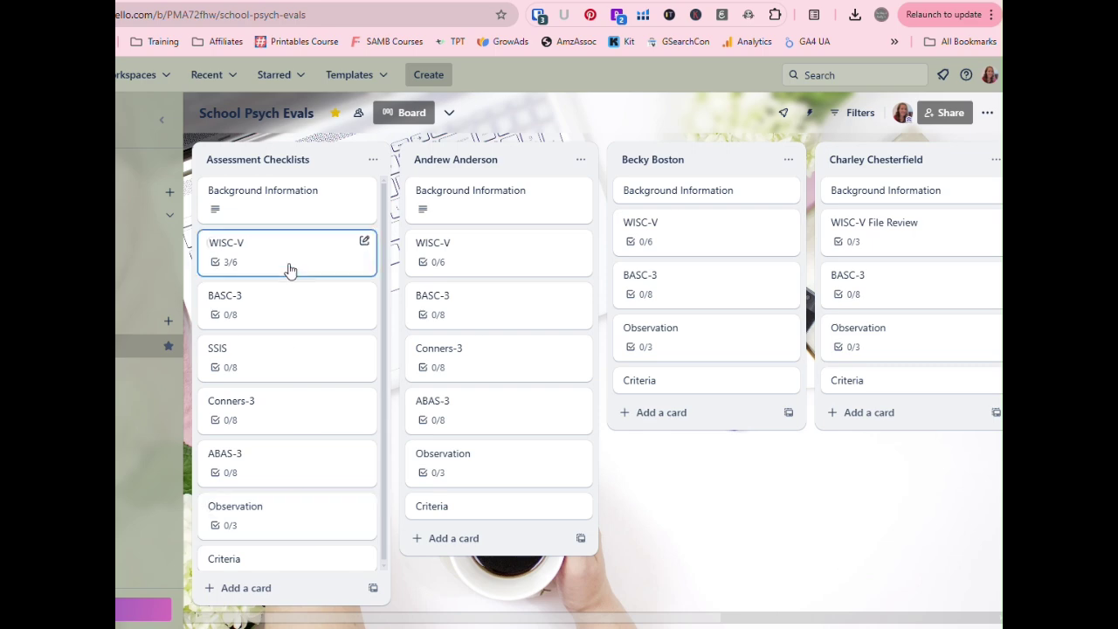
# - Inspect the first three lists' Background Information cards, leaving the first student's list title unchanged
pyautogui.click(267, 196)
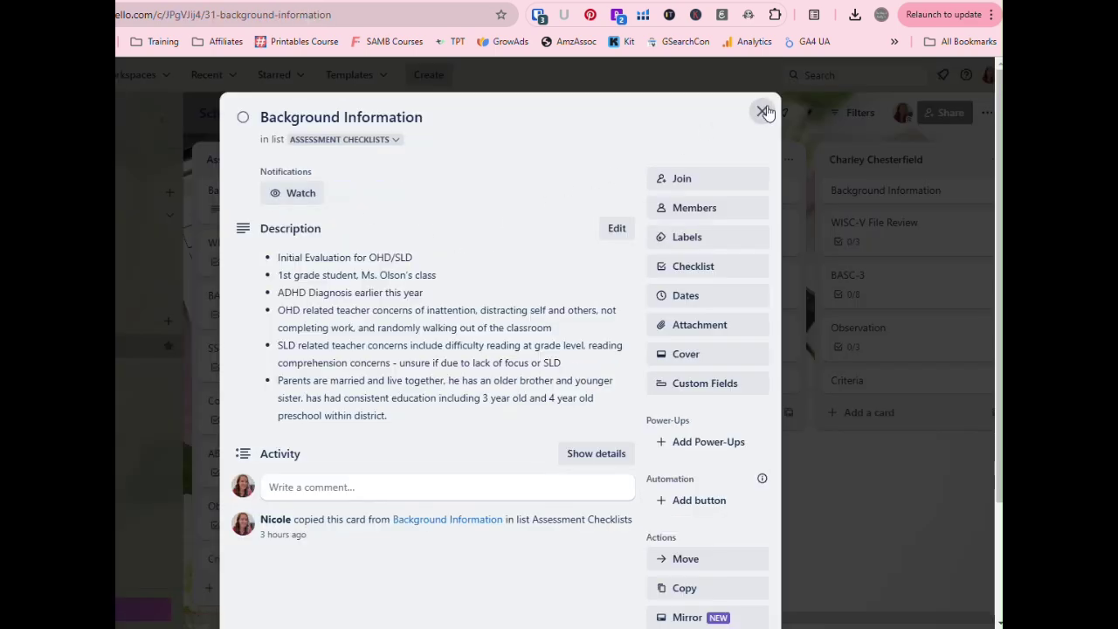
pyautogui.click(762, 112)
pyautogui.click(486, 216)
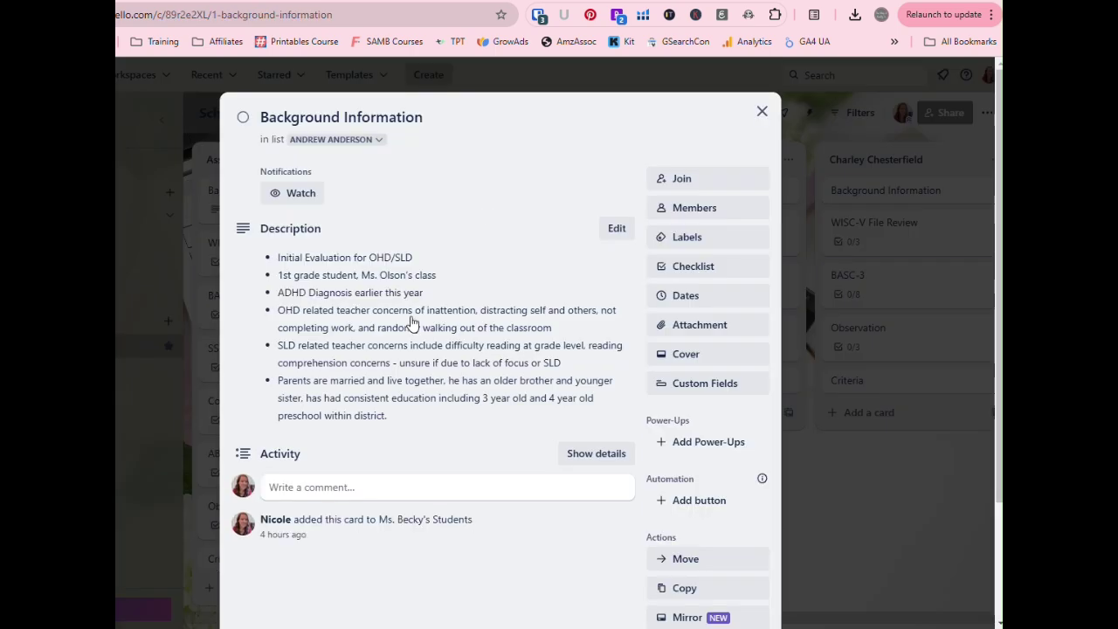
pyautogui.click(762, 111)
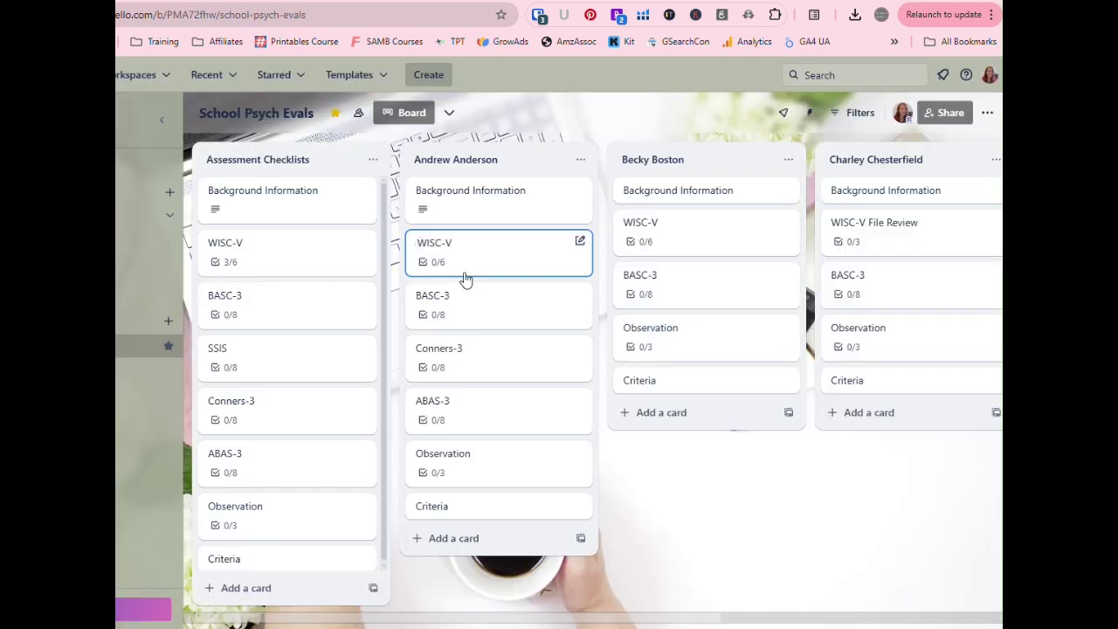
pyautogui.click(664, 194)
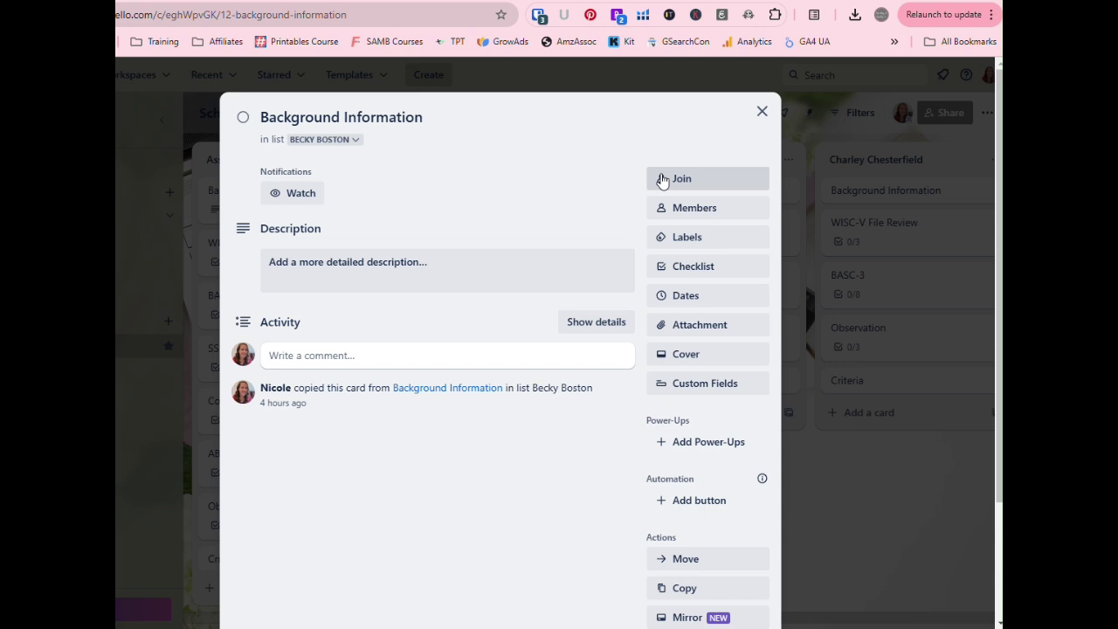
pyautogui.click(761, 110)
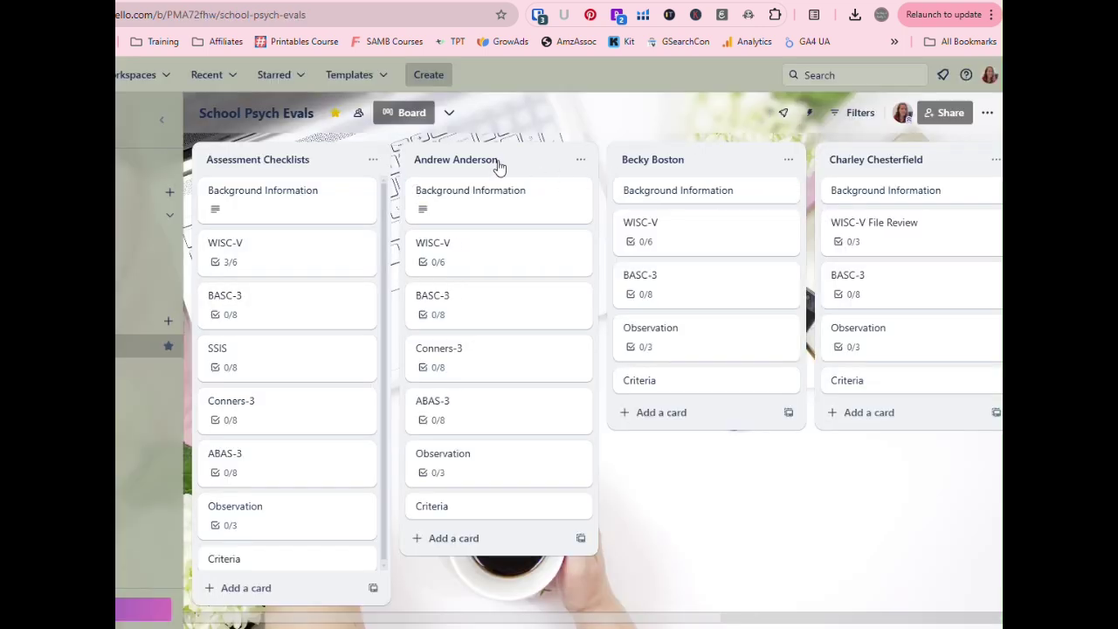
pyautogui.click(581, 159)
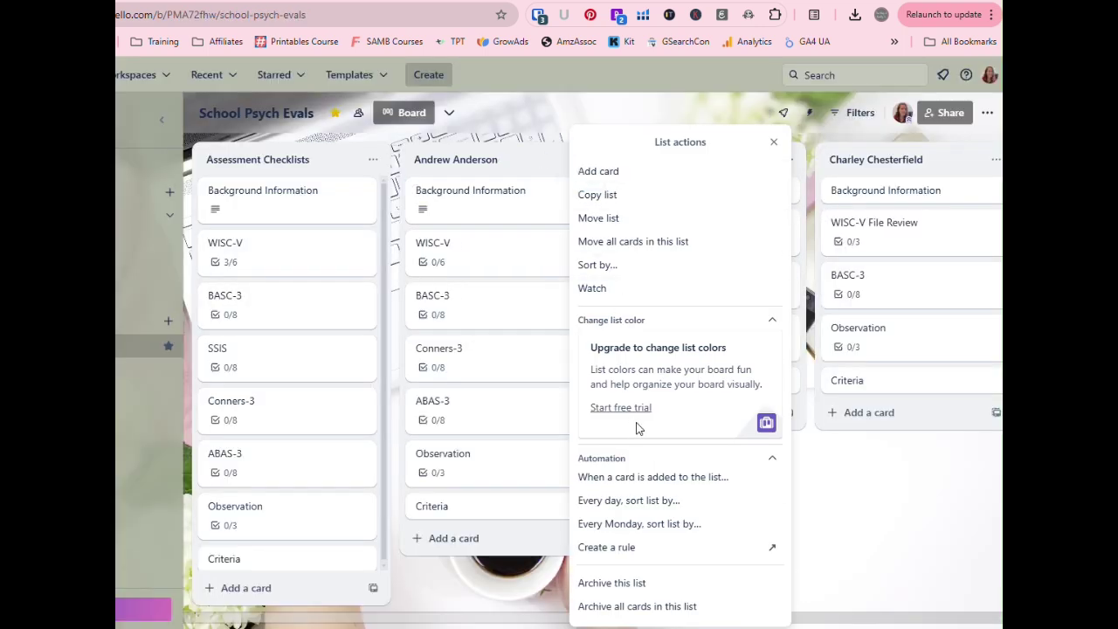
pyautogui.click(522, 155)
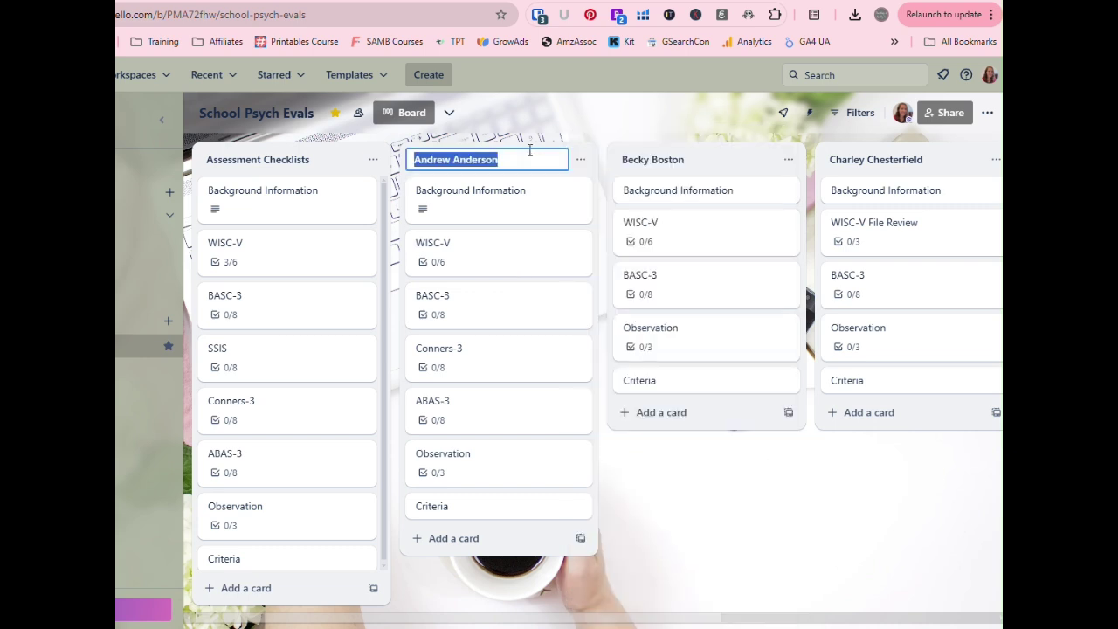
pyautogui.click(528, 138)
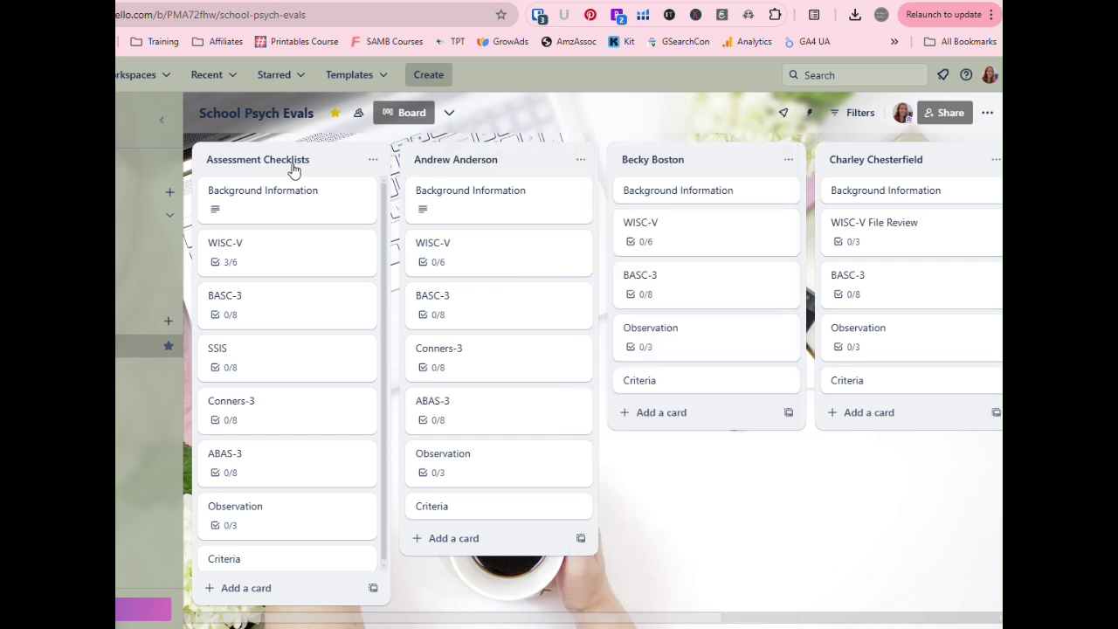
# - Delete the Assessment Checklists Background Information description, save it empty, and recheck the card
pyautogui.click(273, 216)
pyautogui.click(524, 379)
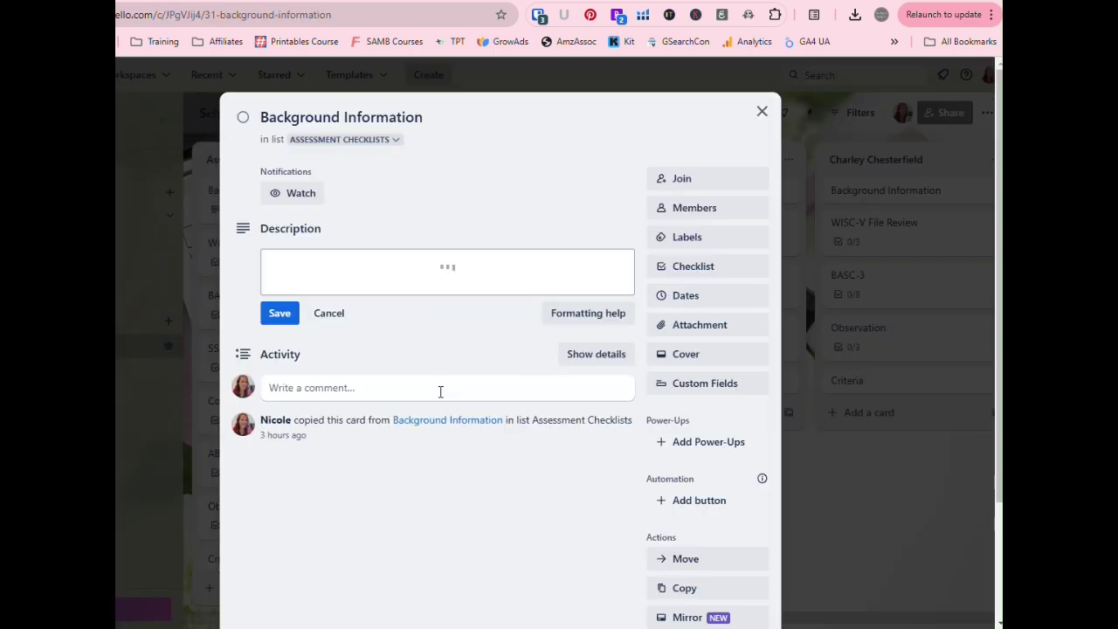
pyautogui.doubleClick(463, 362)
pyautogui.tripleClick(463, 362)
pyautogui.moveTo(476, 500); pyautogui.dragTo(267, 306)
pyautogui.press('BackSpace')
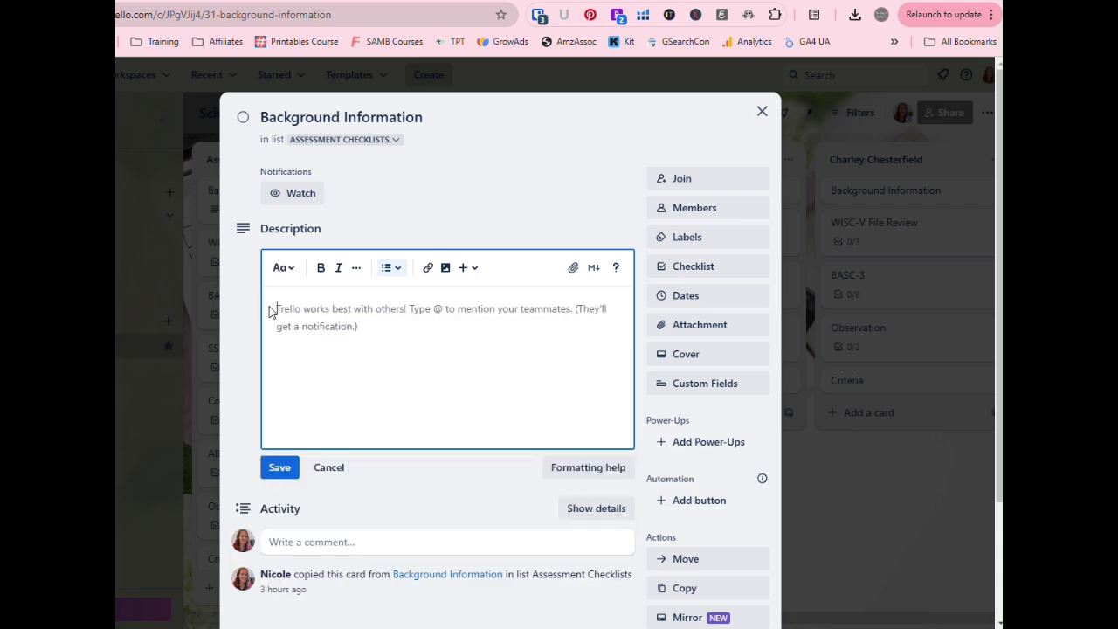
pyautogui.click(281, 473)
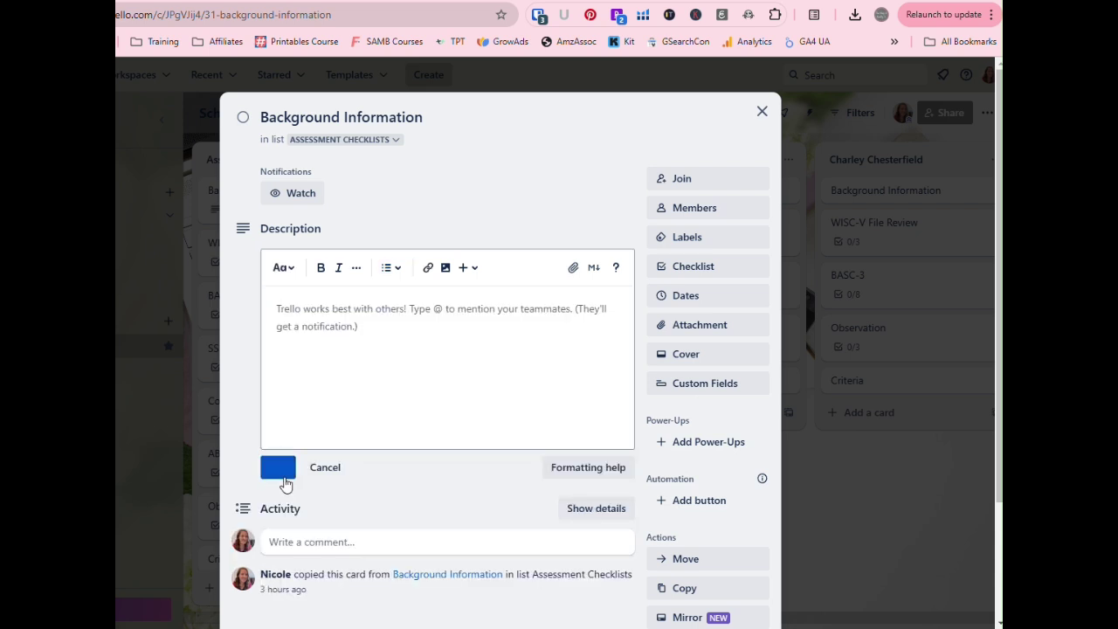
pyautogui.click(762, 112)
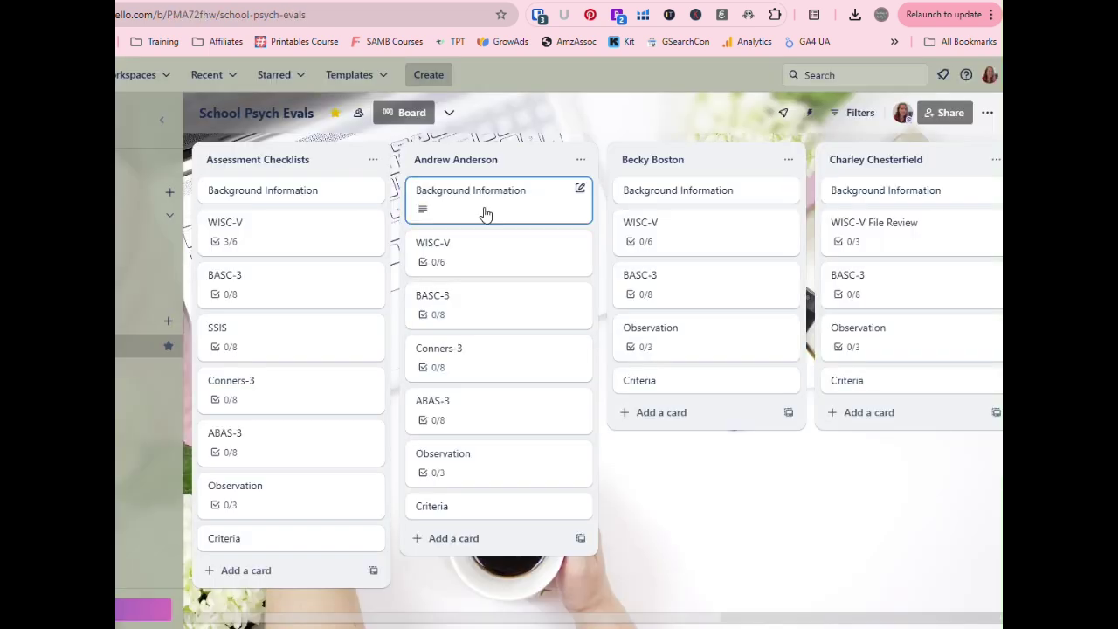
pyautogui.click(335, 200)
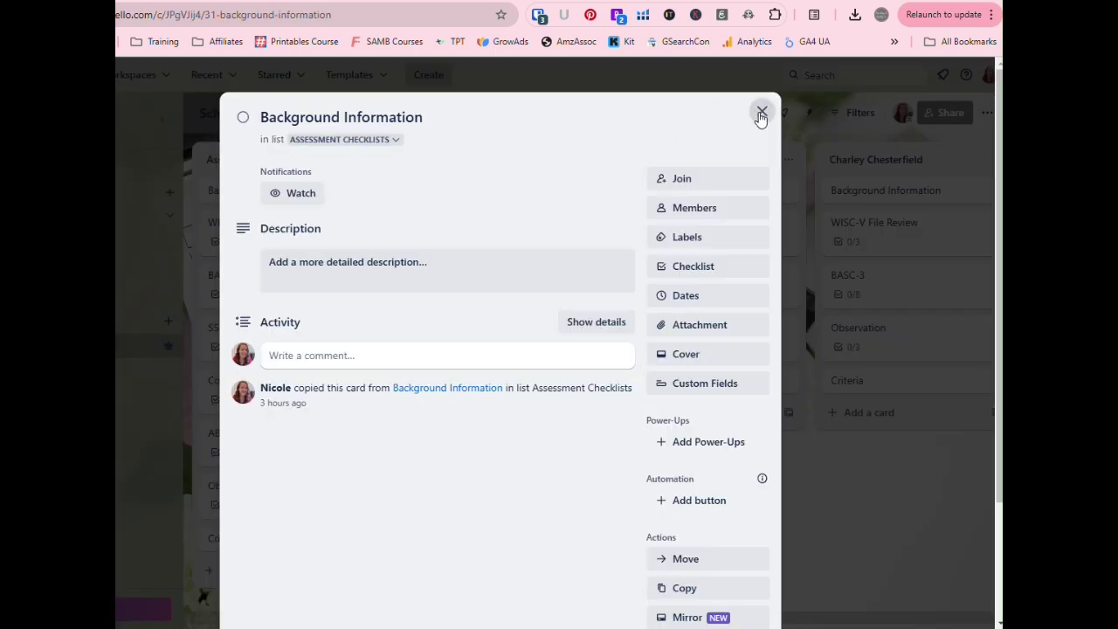
pyautogui.click(761, 113)
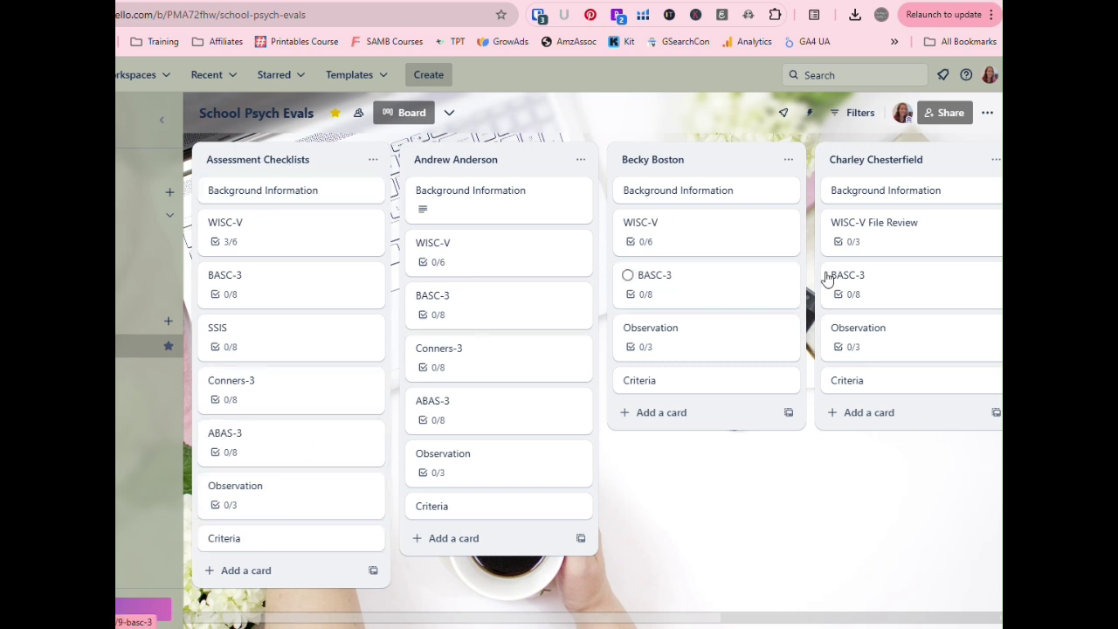
# - Add a card named 'SSIS' to the third list and open it
pyautogui.click(661, 413)
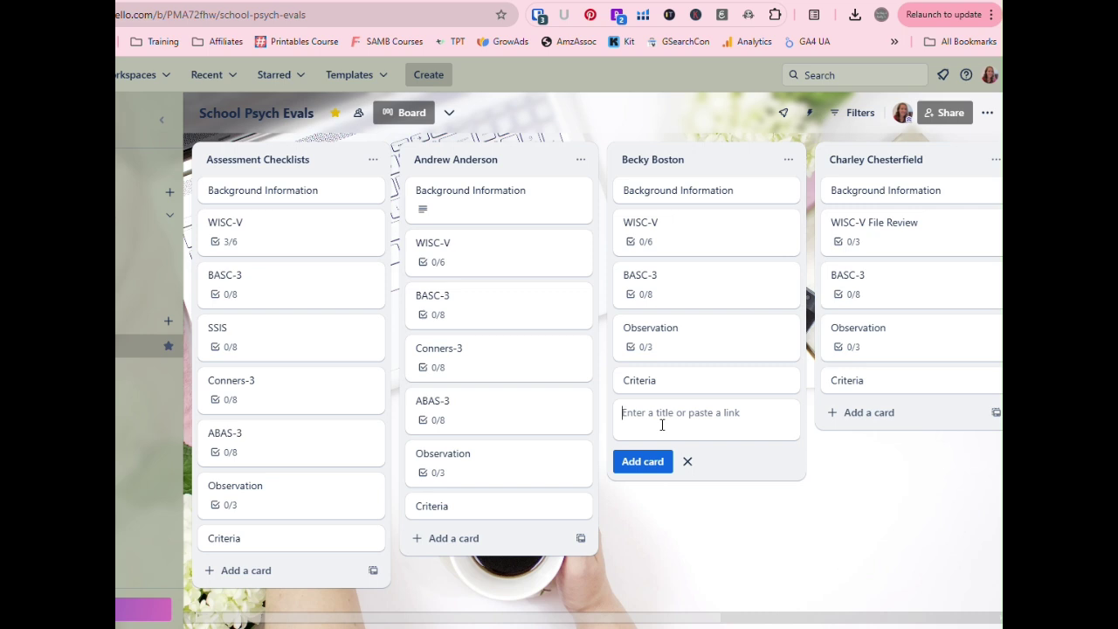
pyautogui.write('SSIS')
pyautogui.press('Return')
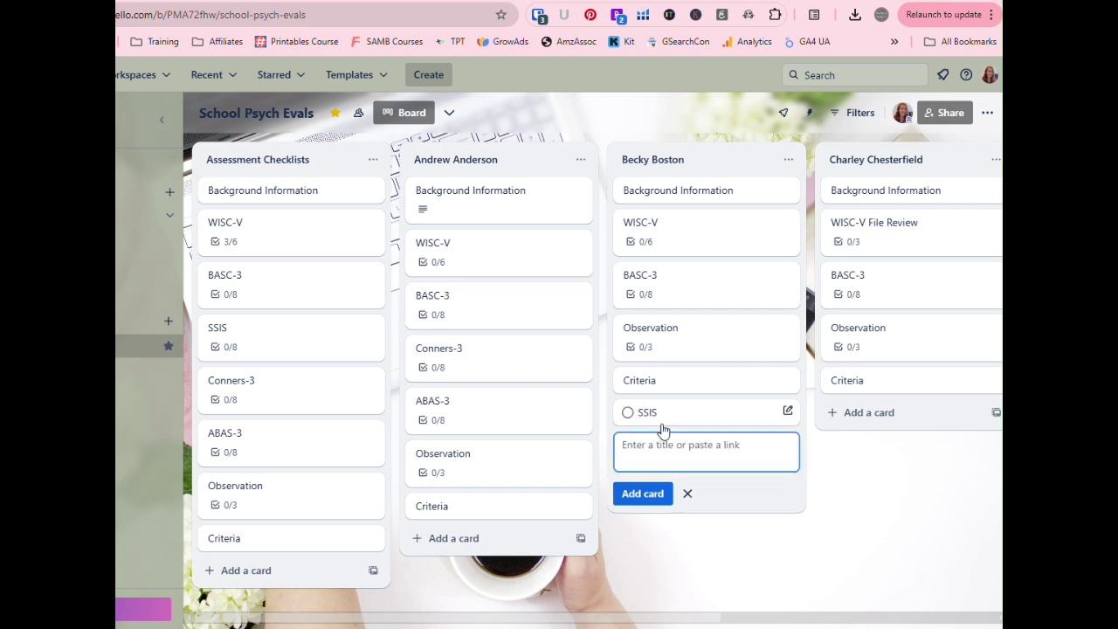
pyautogui.click(673, 408)
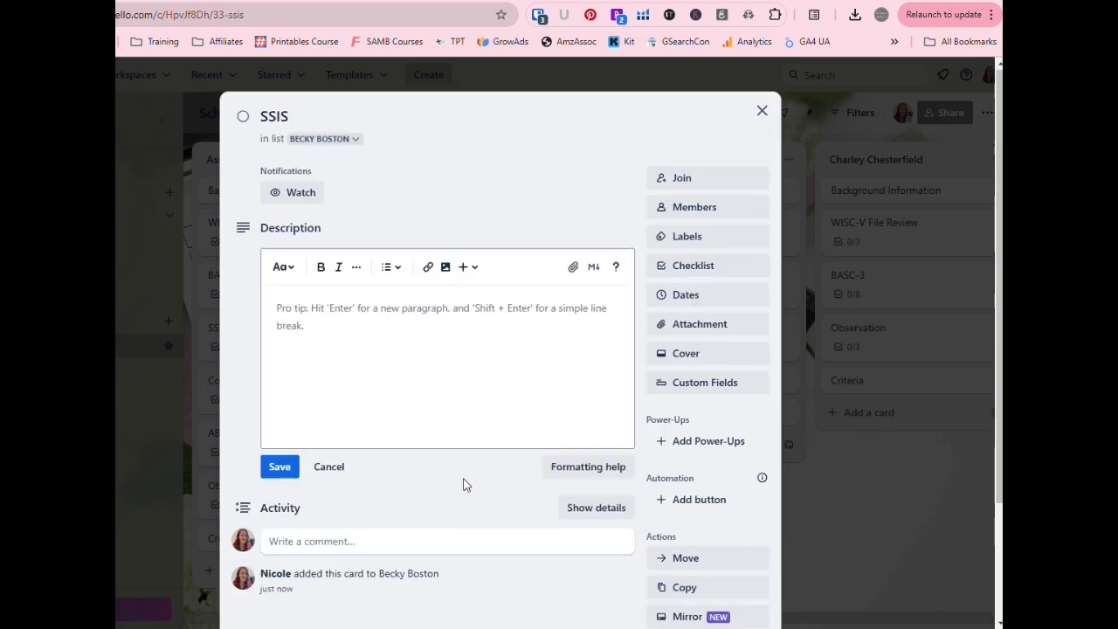
# - Add a checklist to the SSIS card copying items from the existing SSIS checklist
pyautogui.scroll(-2, 502, 419)
pyautogui.scroll(2, 646, 249)
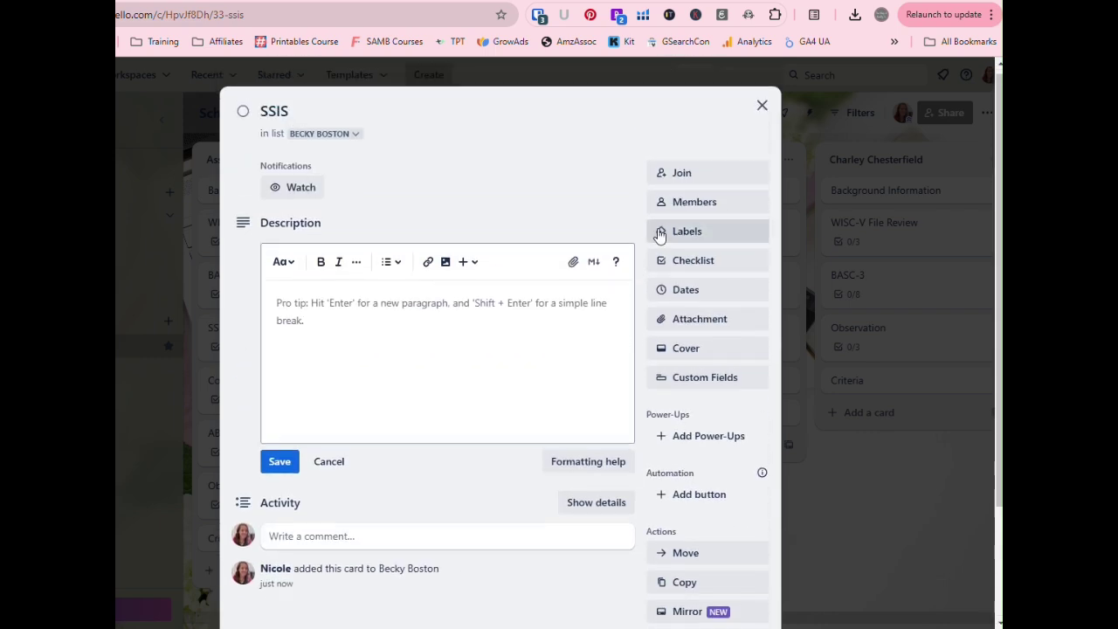
pyautogui.click(692, 260)
pyautogui.click(703, 403)
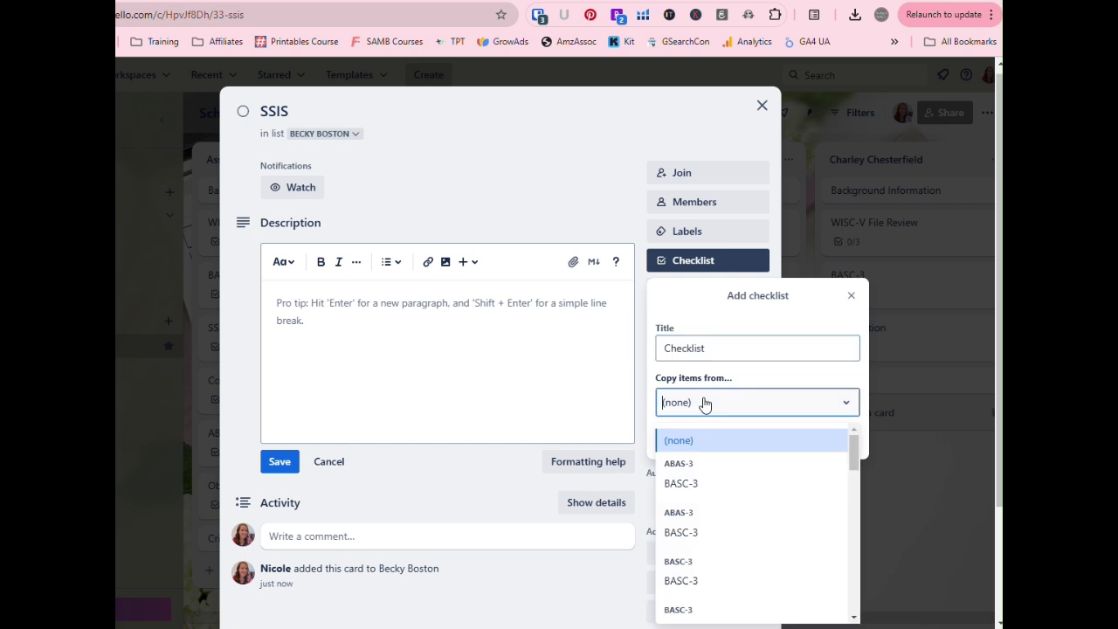
pyautogui.scroll(-3, 744, 526)
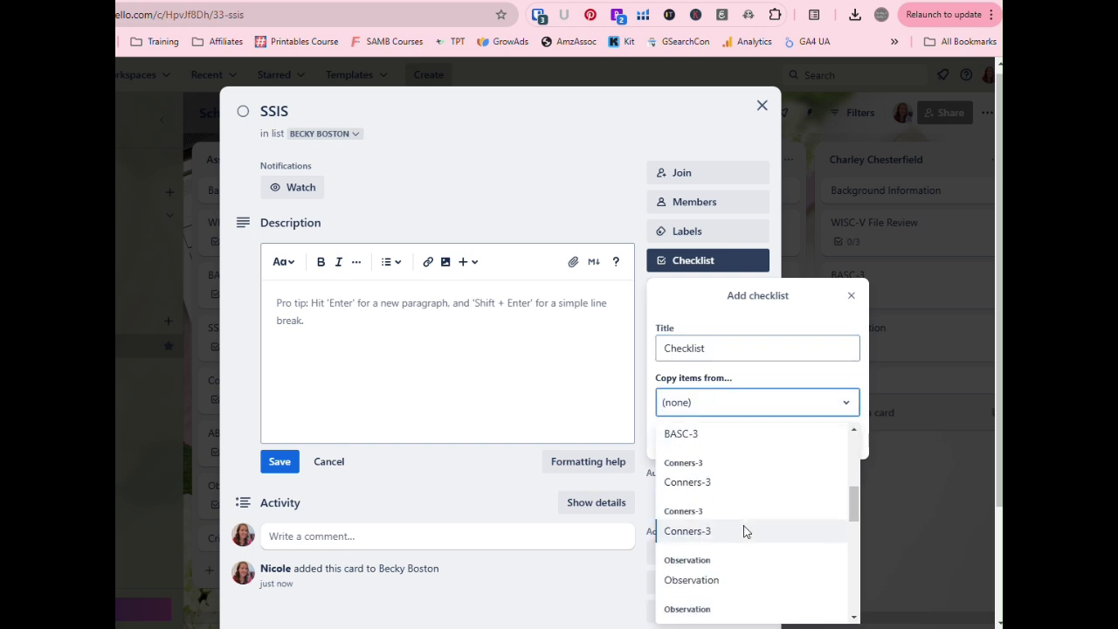
pyautogui.scroll(-3, 743, 529)
pyautogui.scroll(-2, 744, 530)
pyautogui.click(742, 532)
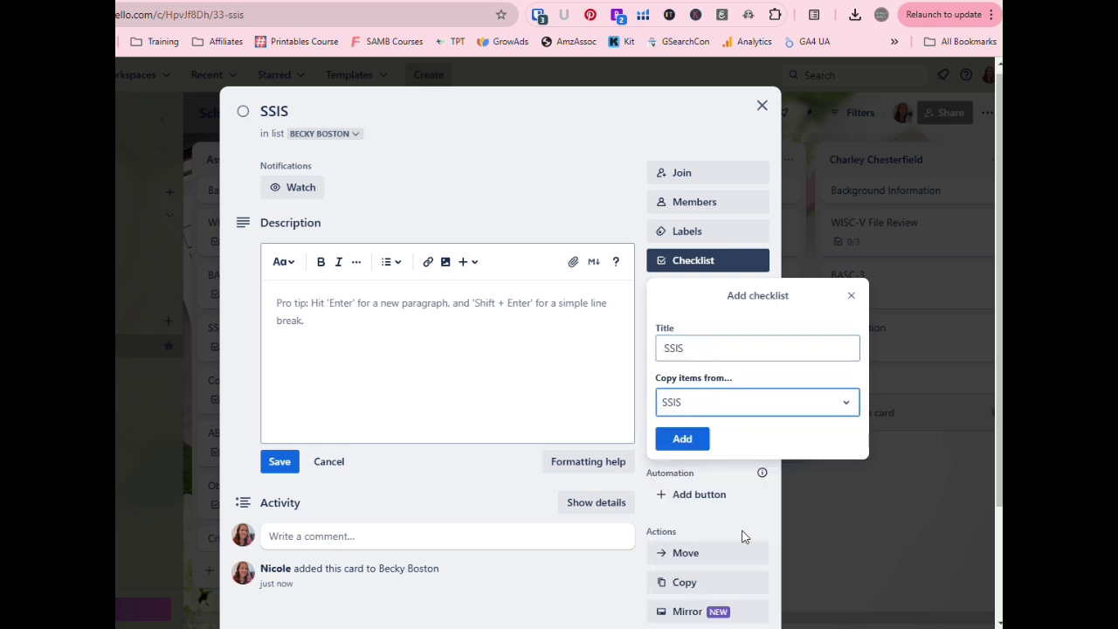
pyautogui.click(692, 440)
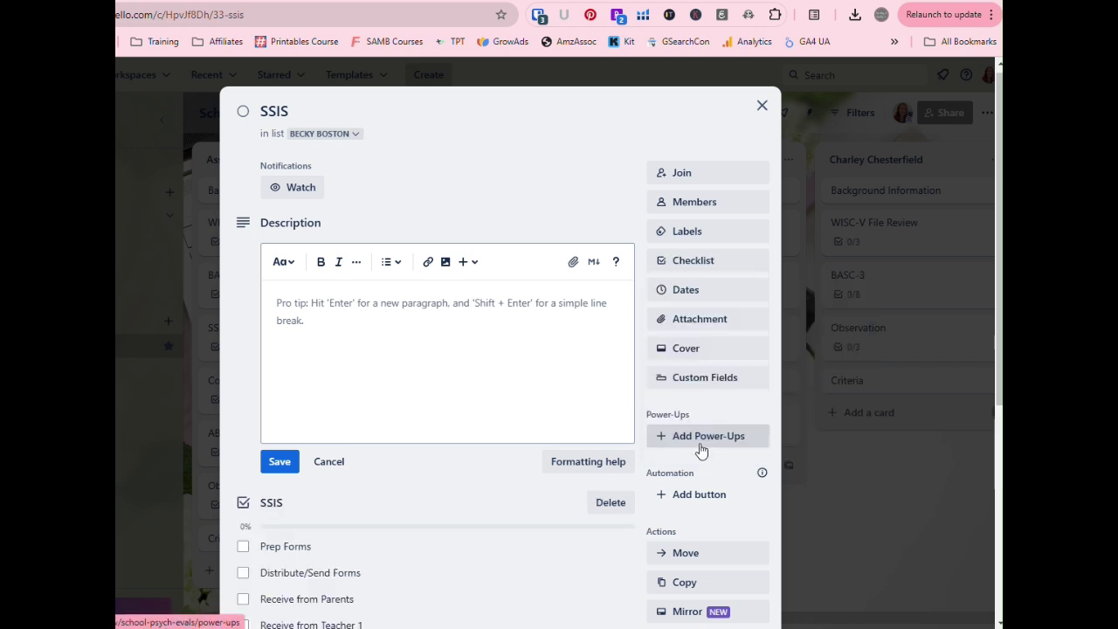
# - Check and uncheck the first four SSIS items, leaving all eight unchecked, then close
pyautogui.scroll(-3, 611, 437)
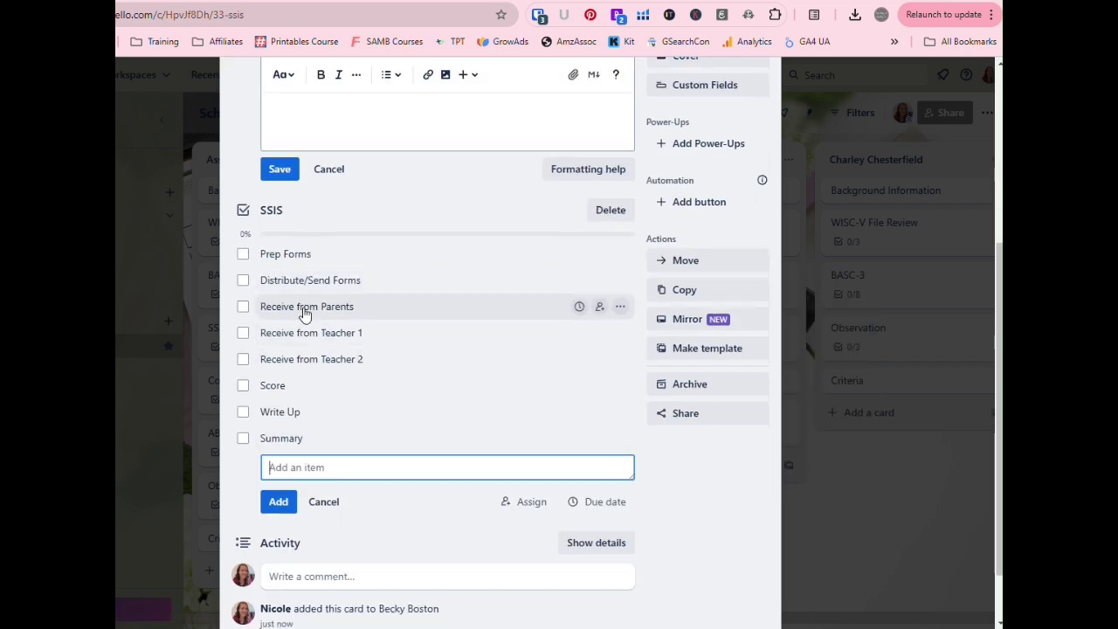
pyautogui.click(243, 279)
pyautogui.click(243, 254)
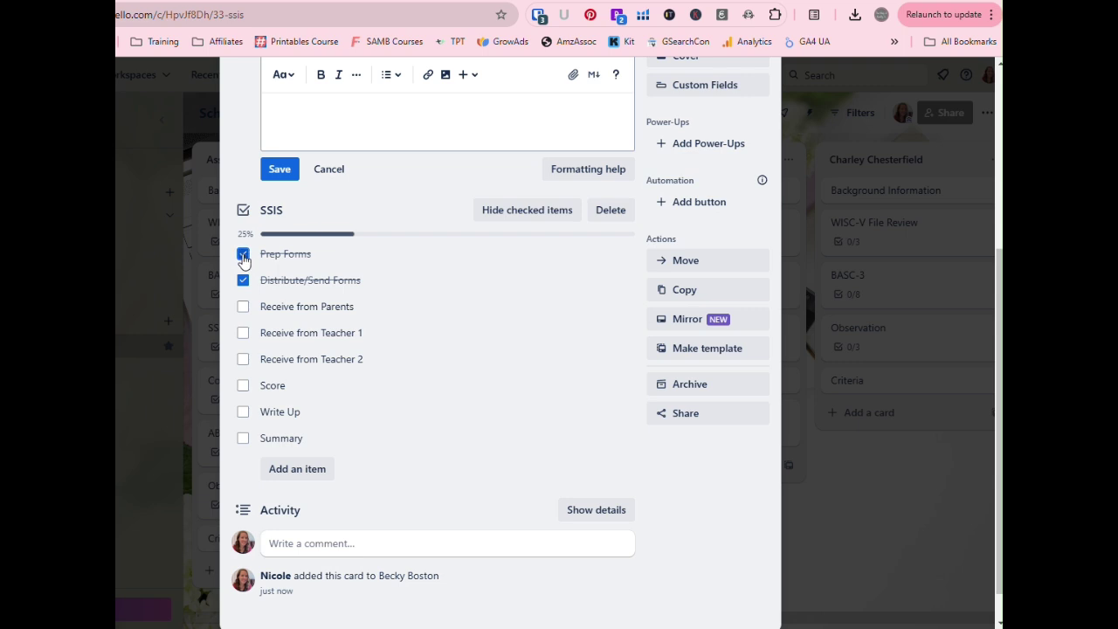
pyautogui.click(243, 306)
pyautogui.click(244, 334)
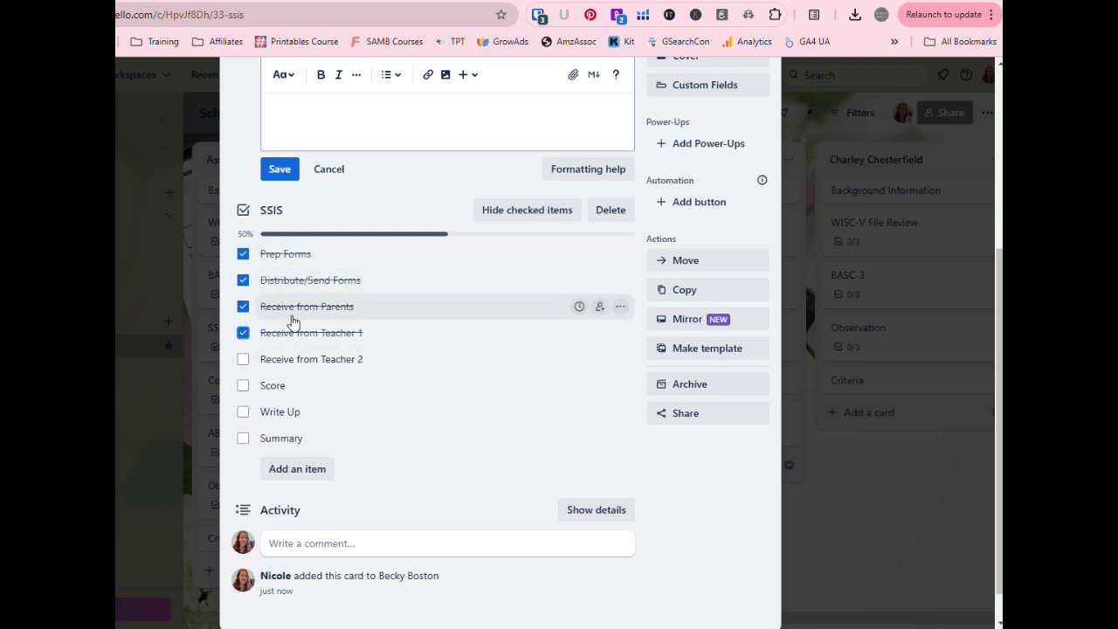
pyautogui.click(510, 215)
pyautogui.click(507, 281)
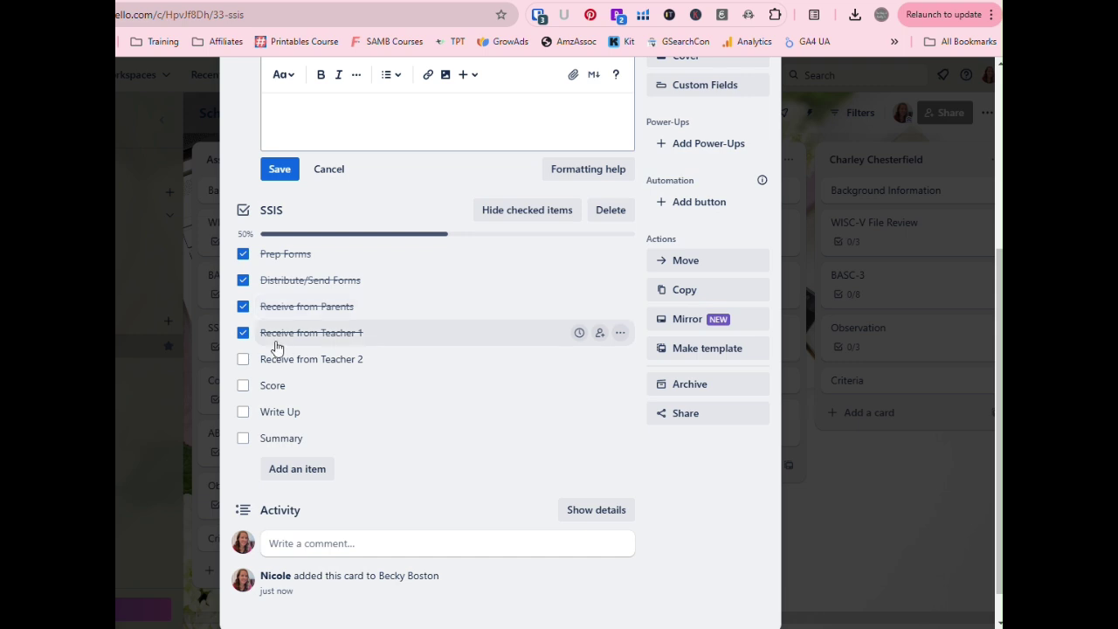
pyautogui.click(243, 333)
pyautogui.click(242, 306)
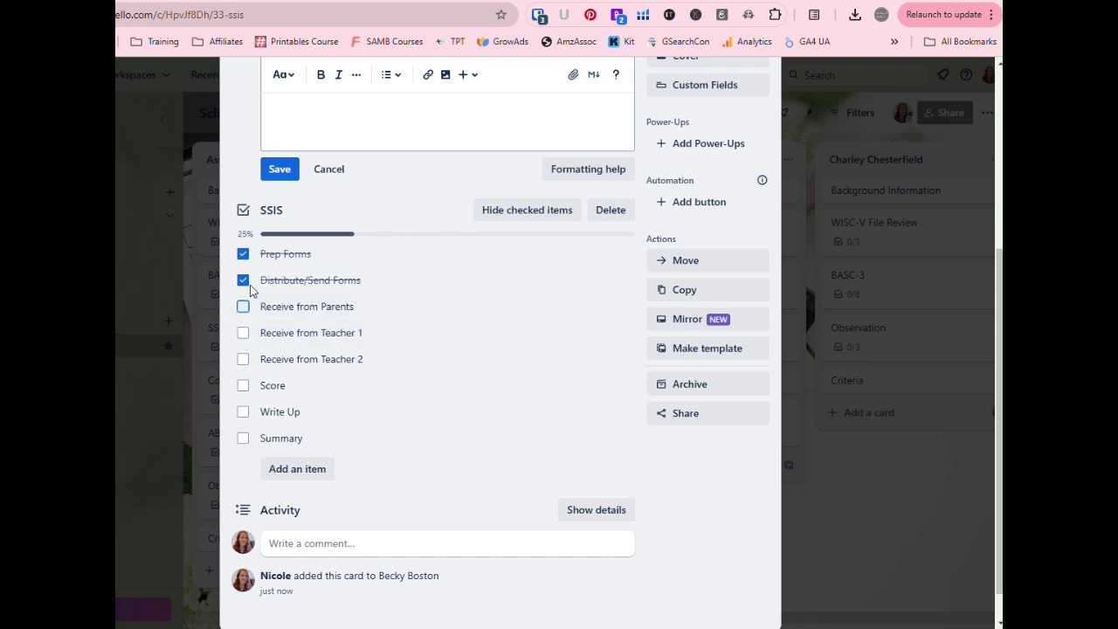
pyautogui.click(243, 280)
pyautogui.click(243, 254)
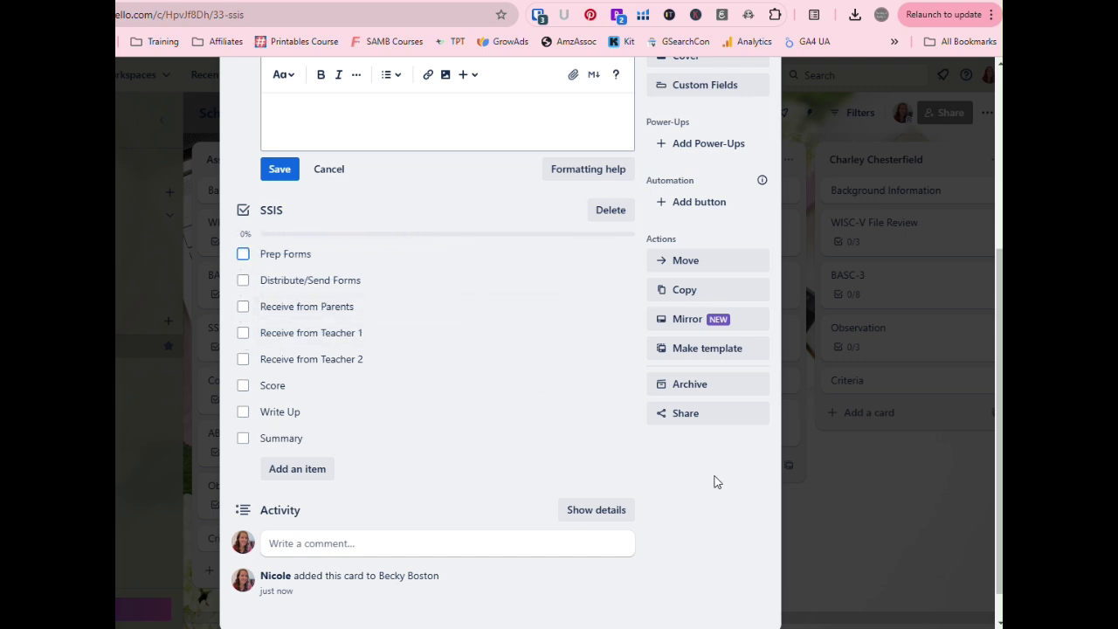
pyautogui.scroll(6, 716, 481)
pyautogui.click(760, 110)
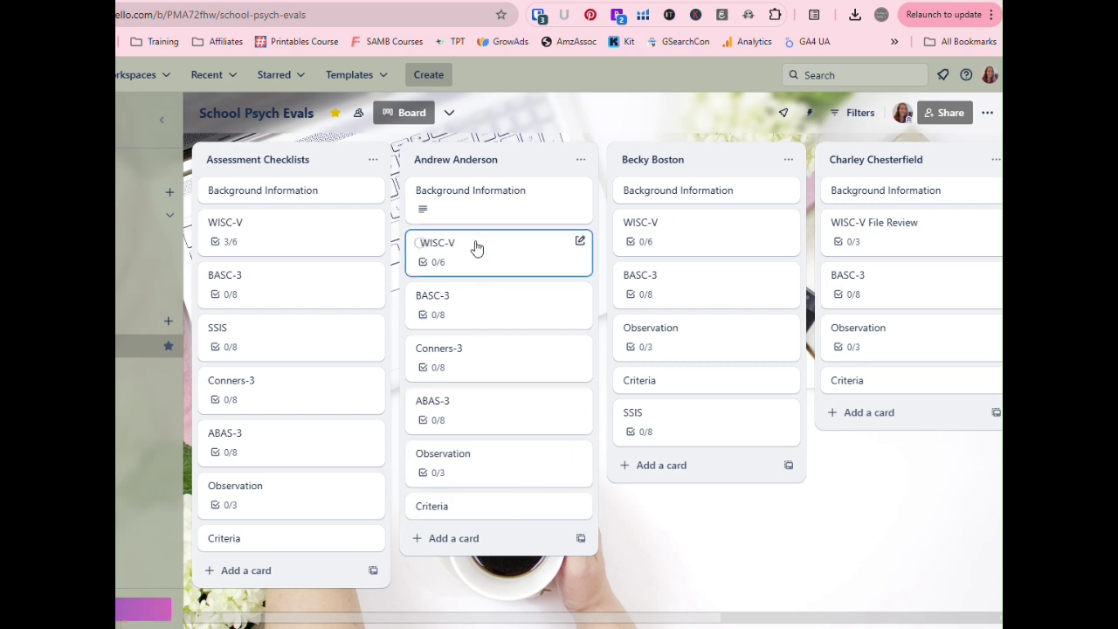
# - Copy the first student's list into a new list titled with the new student's name
pyautogui.click(582, 159)
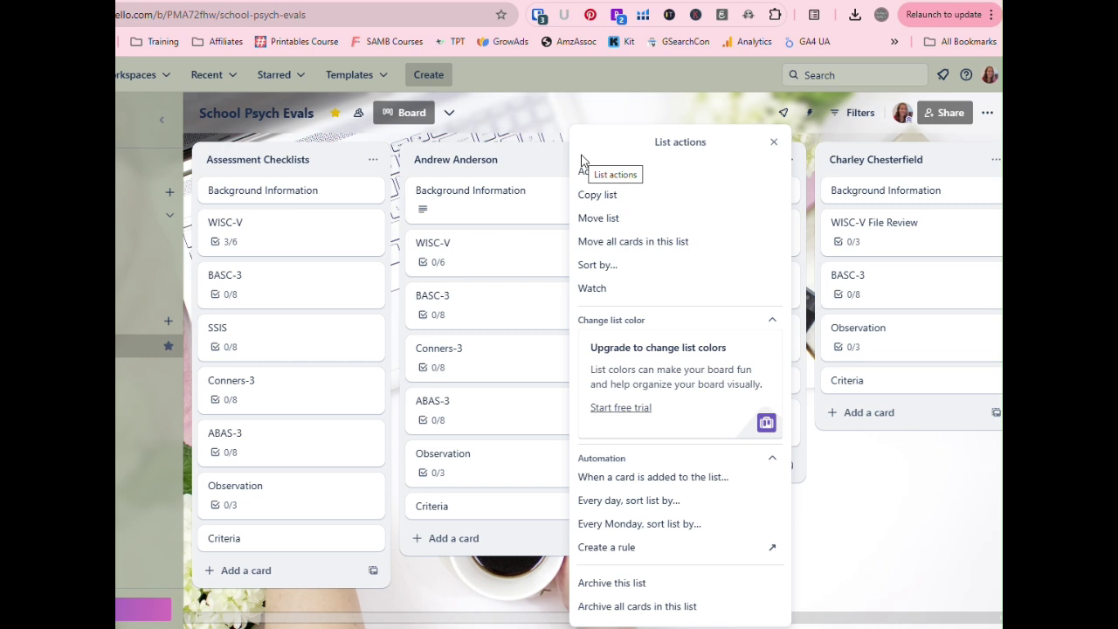
pyautogui.click(639, 195)
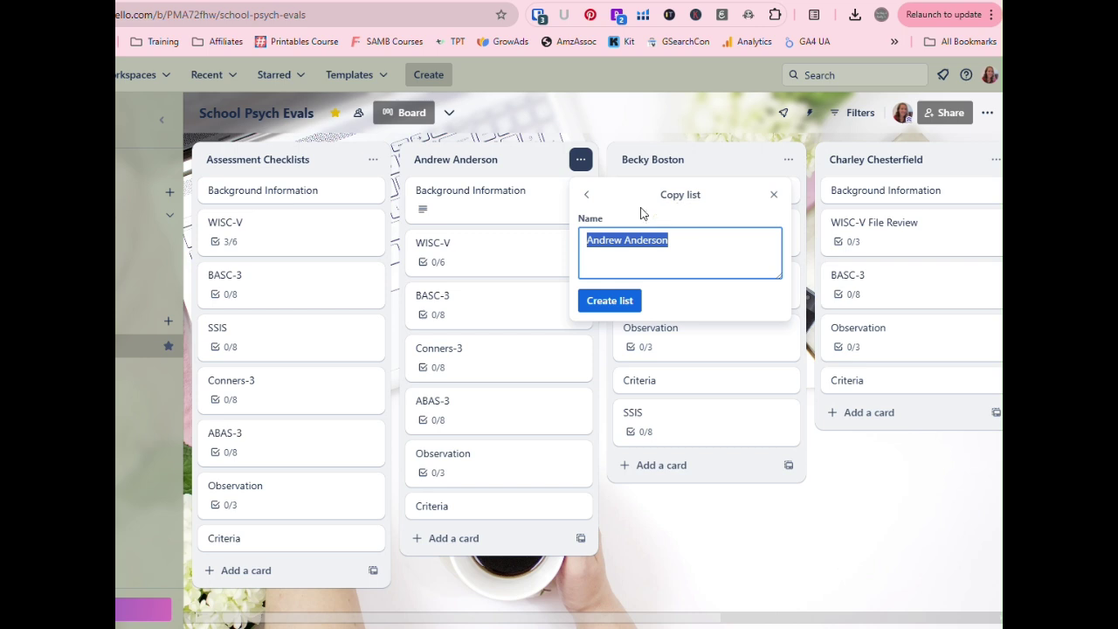
pyautogui.click(618, 306)
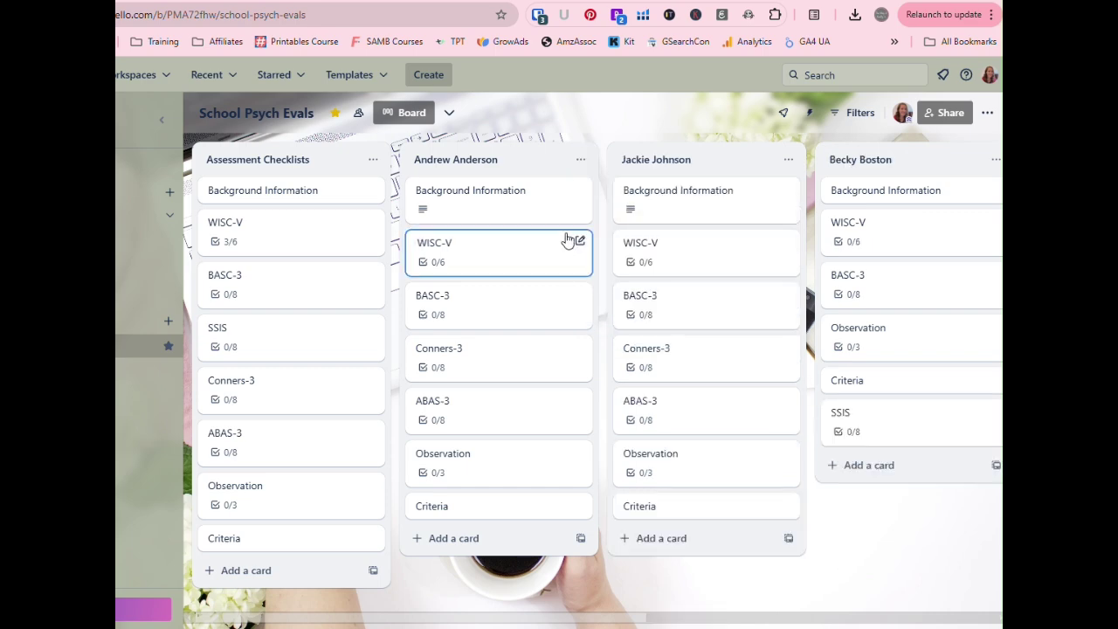
# - Delete the new list's Background Information description and save it empty
pyautogui.click(708, 208)
pyautogui.click(560, 350)
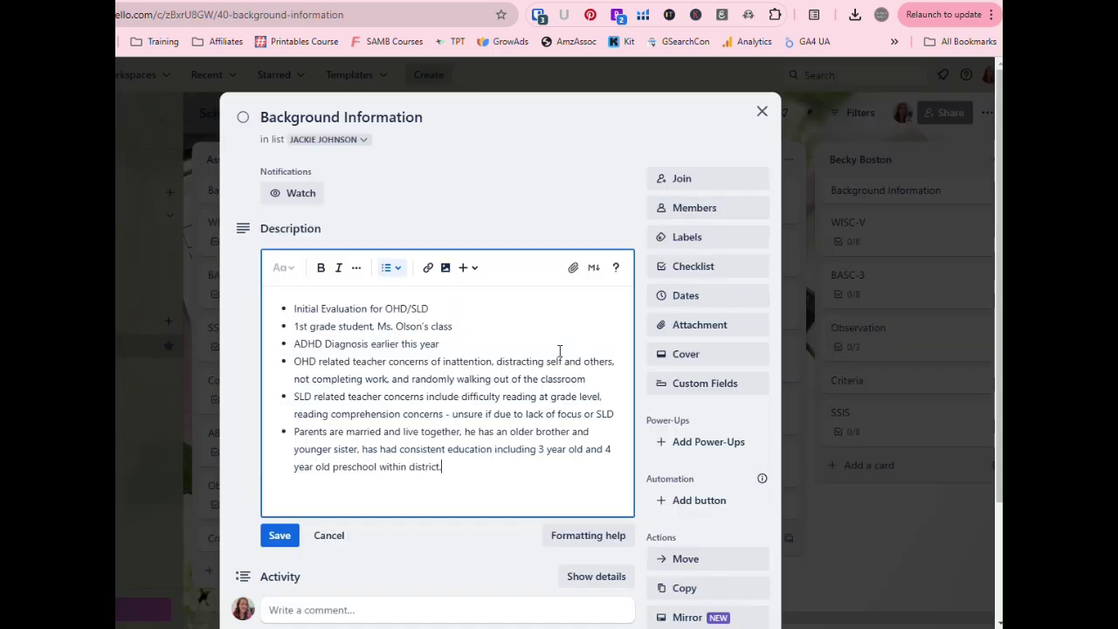
pyautogui.moveTo(501, 477); pyautogui.dragTo(269, 301)
pyautogui.press('BackSpace')
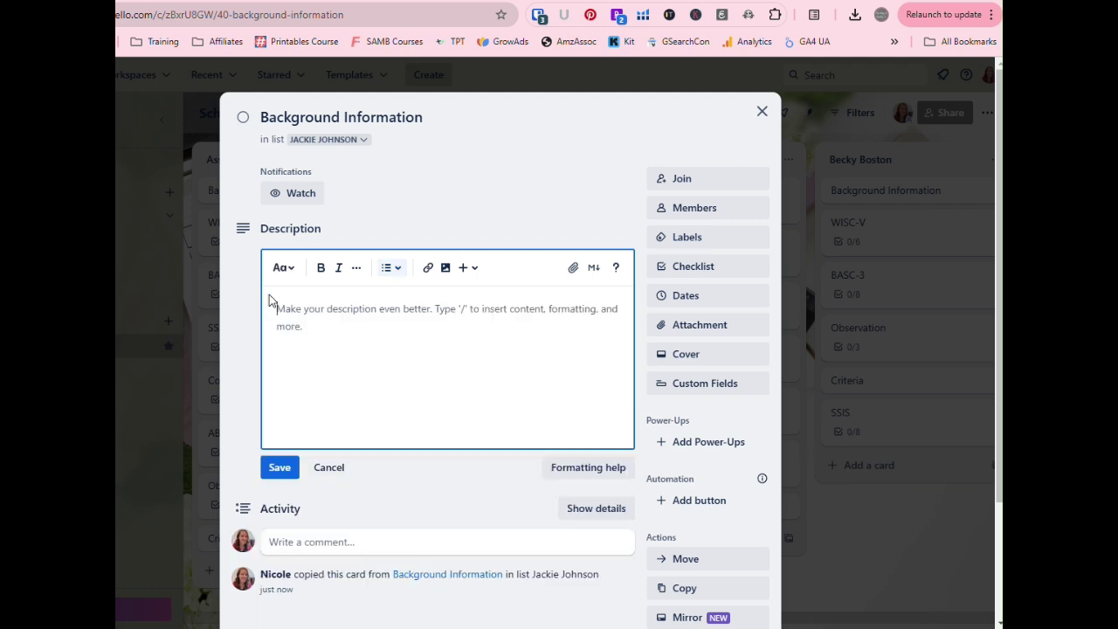
pyautogui.click(479, 198)
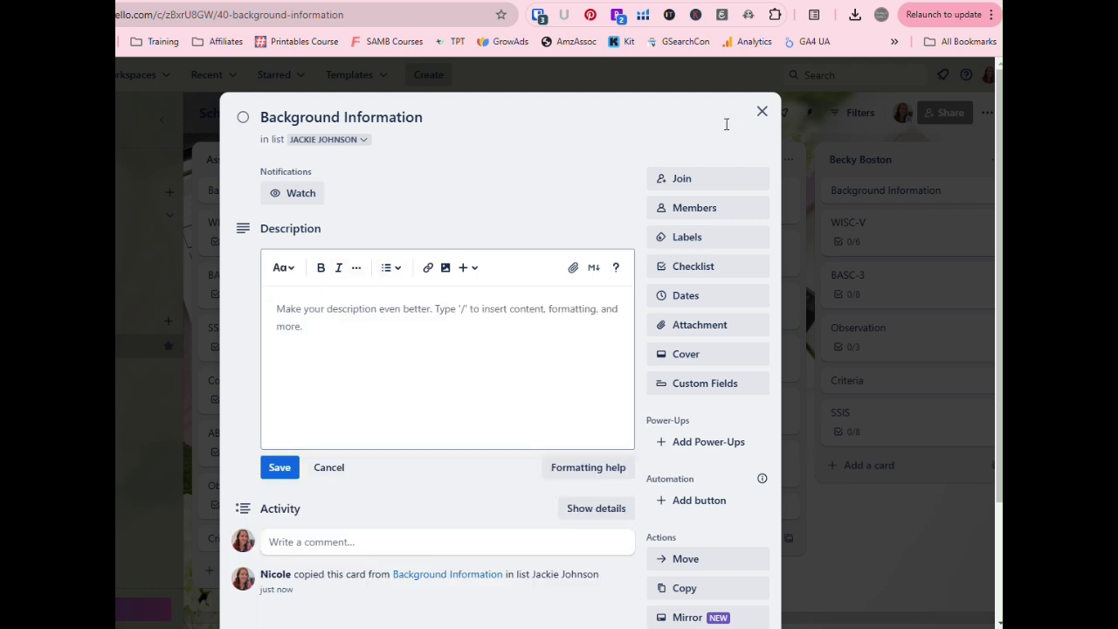
pyautogui.click(284, 469)
# - Tick and untick Prep and Schedule on the second student's WISC-V card, leaving it 0/6
pyautogui.click(767, 117)
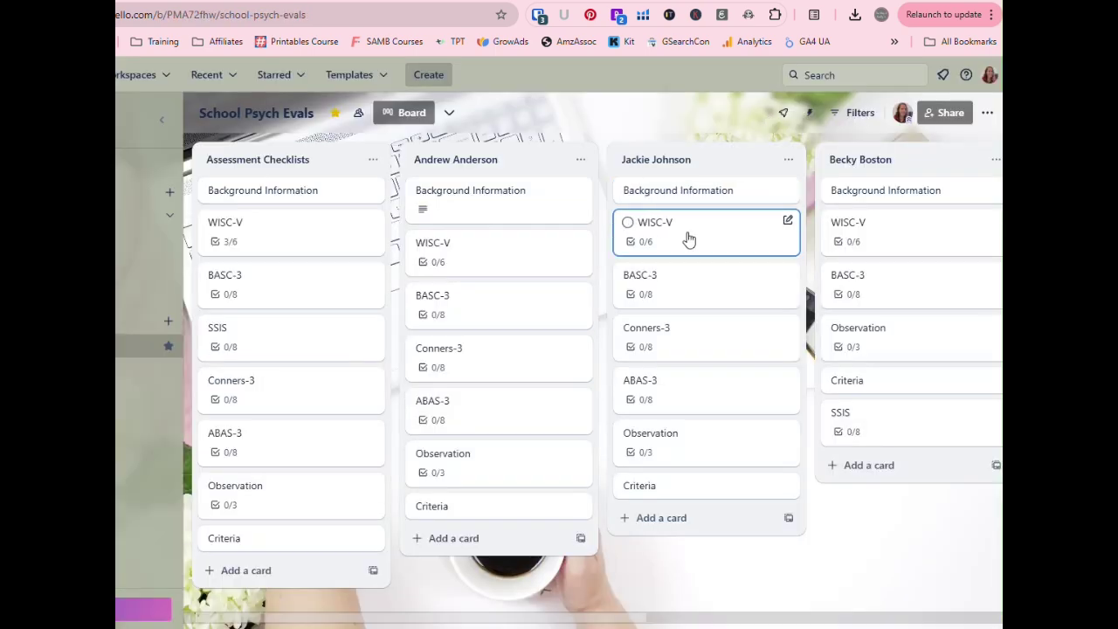
pyautogui.click(689, 240)
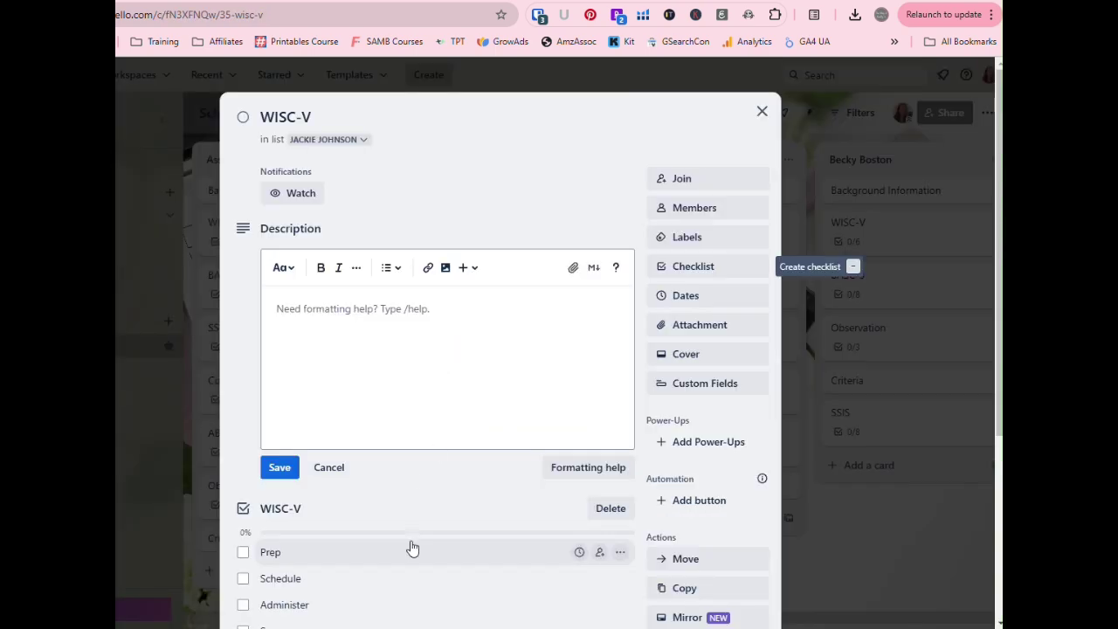
pyautogui.scroll(-3, 411, 547)
pyautogui.click(242, 268)
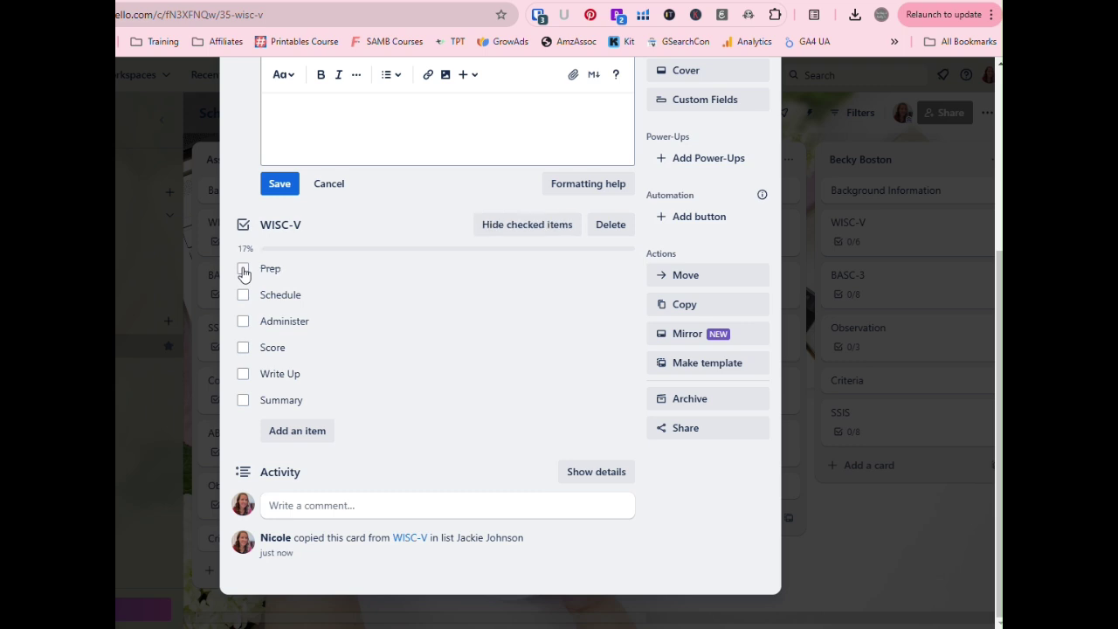
pyautogui.click(242, 295)
pyautogui.click(243, 295)
pyautogui.click(243, 269)
pyautogui.scroll(5, 559, 361)
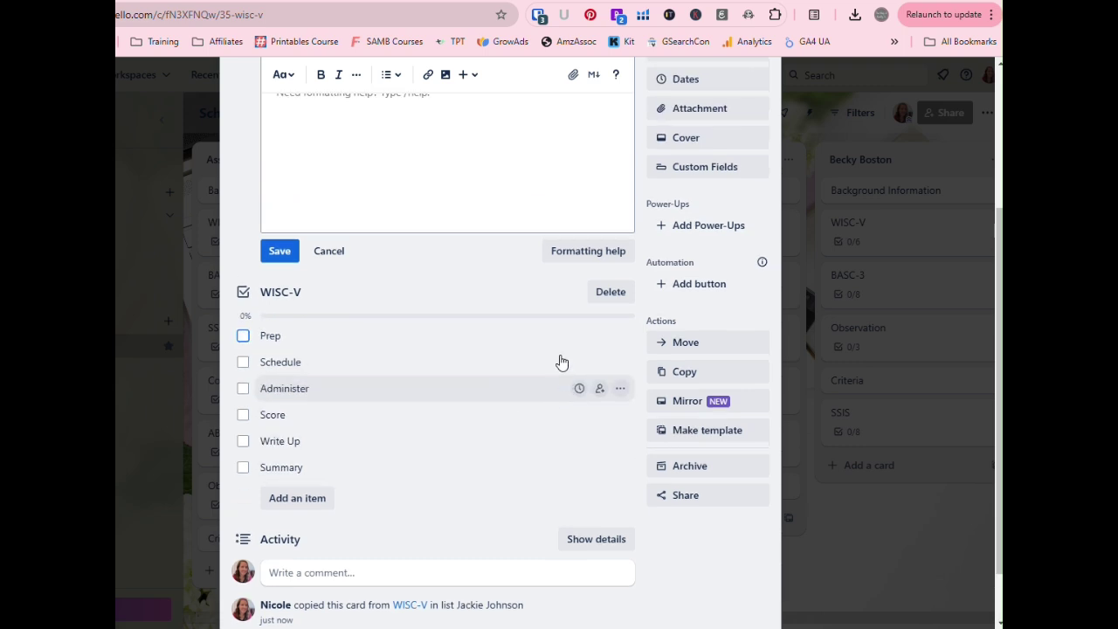
pyautogui.click(760, 110)
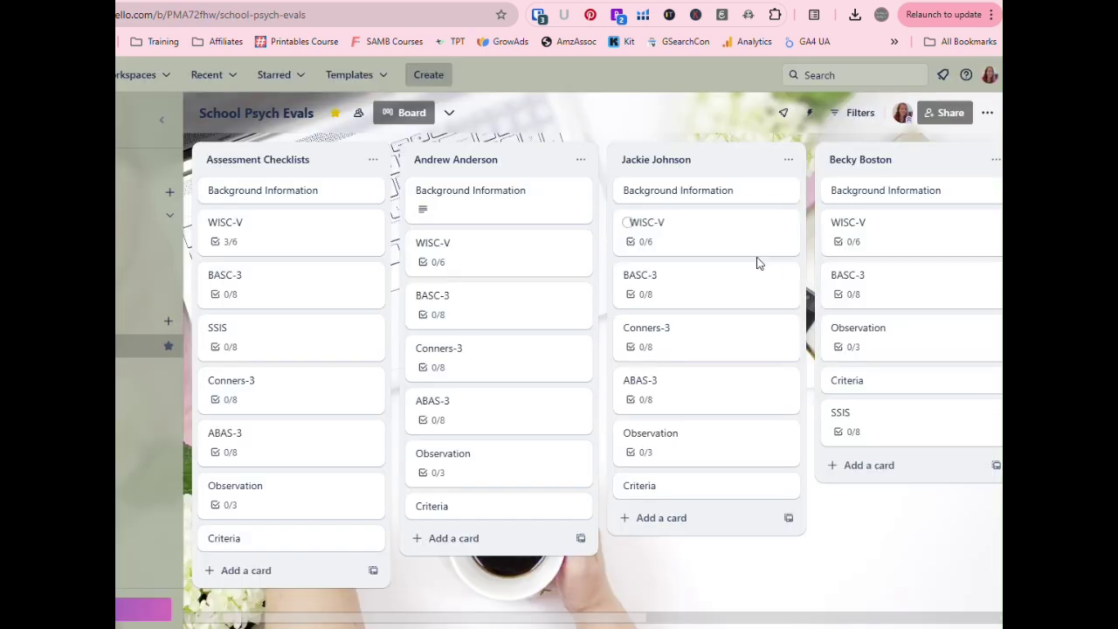
# - Archive the second student's ABAS-3 card
pyautogui.click(773, 384)
pyautogui.scroll(-4, 731, 407)
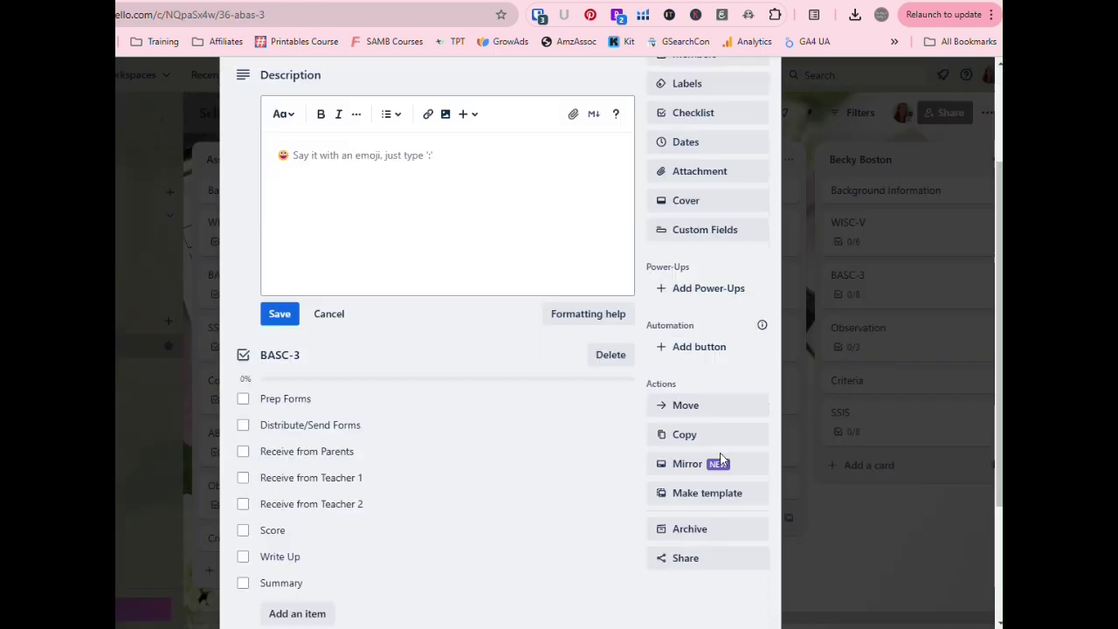
pyautogui.click(723, 349)
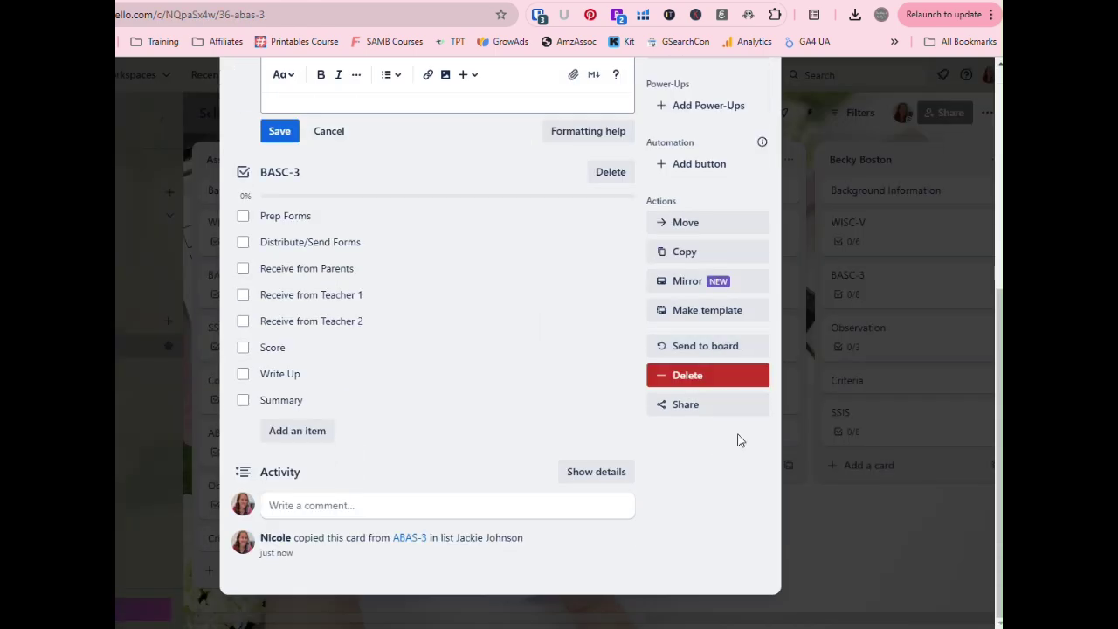
pyautogui.click(824, 536)
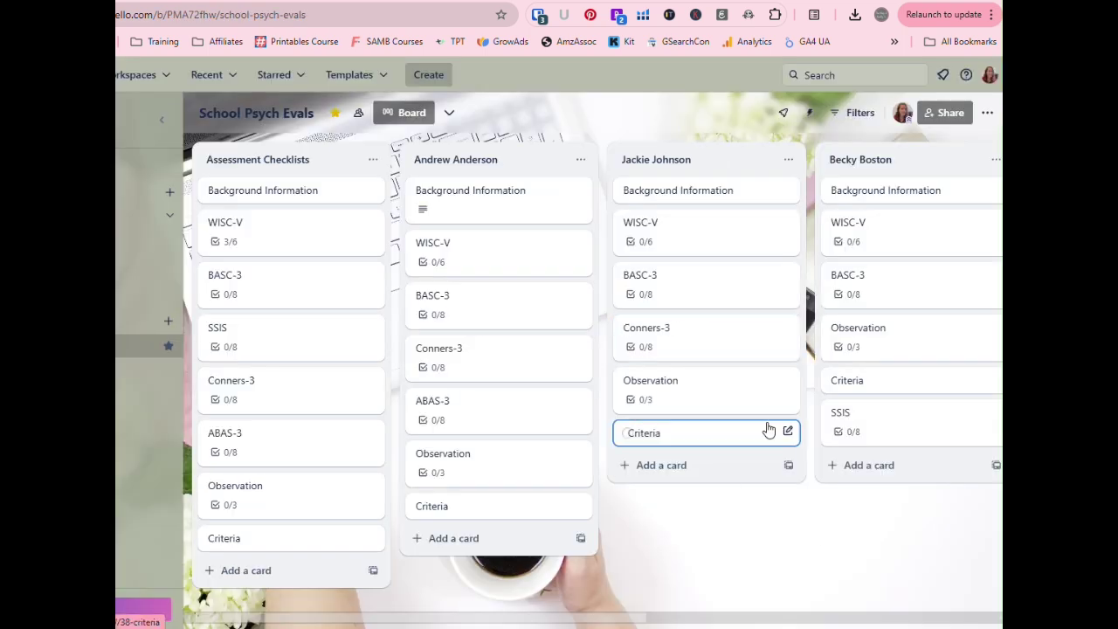
# - Scroll the board right and dismiss the add-list and list-action menus without changes
pyautogui.moveTo(557, 618); pyautogui.dragTo(923, 602)
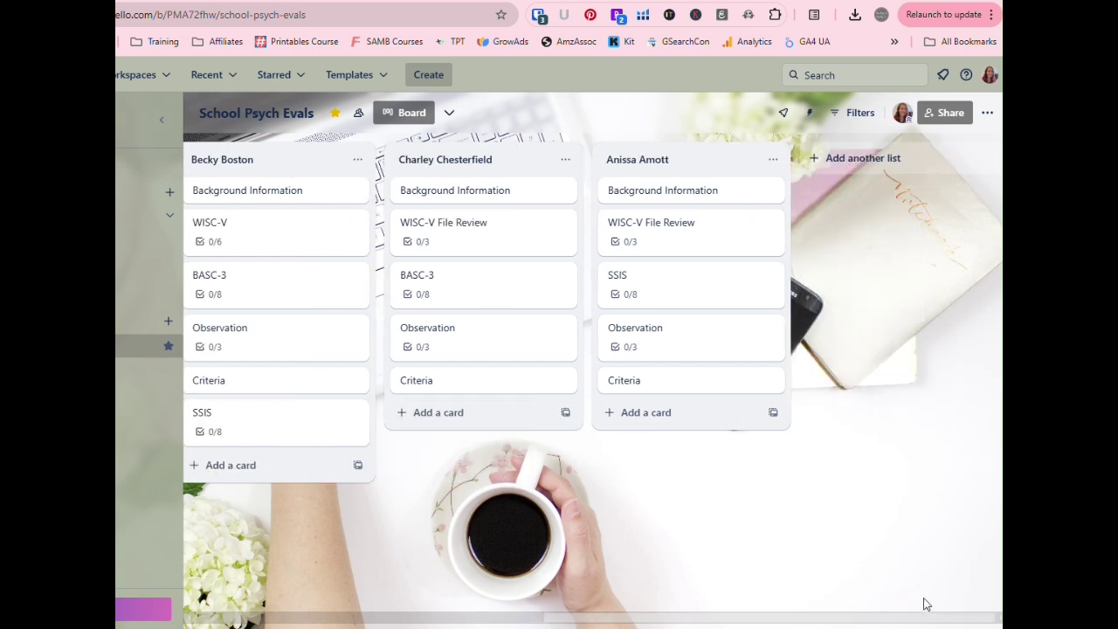
pyautogui.click(874, 158)
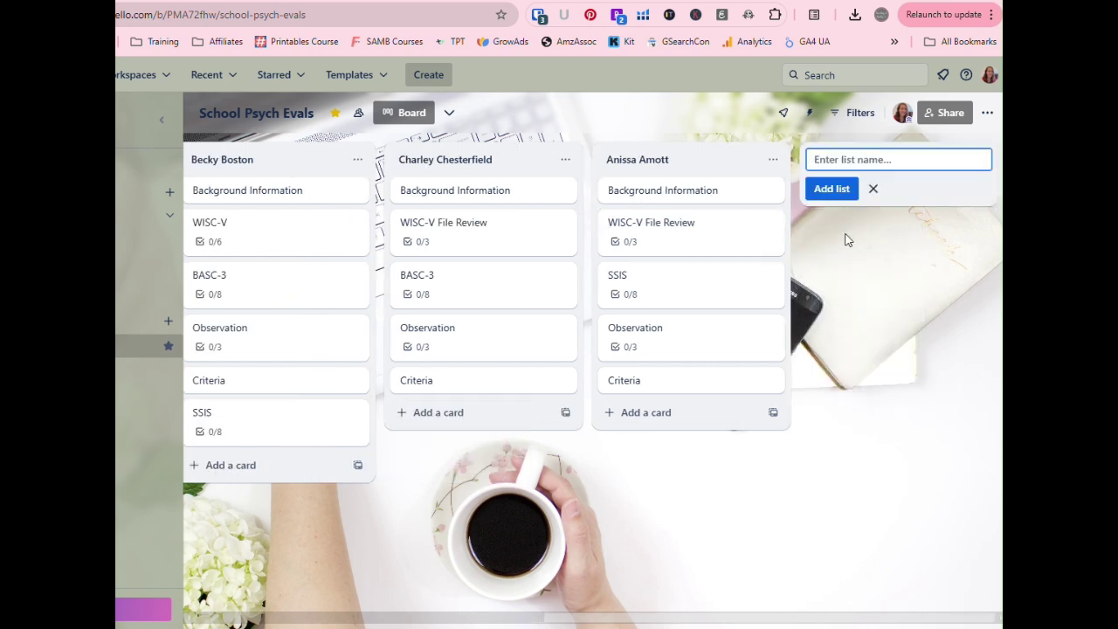
pyautogui.click(861, 277)
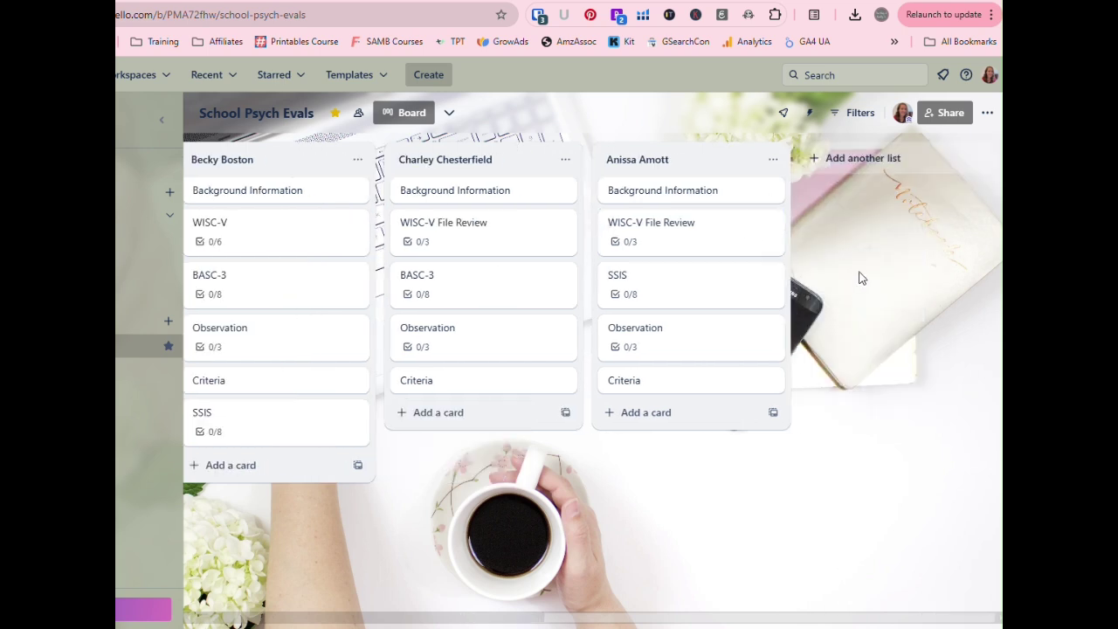
pyautogui.click(772, 159)
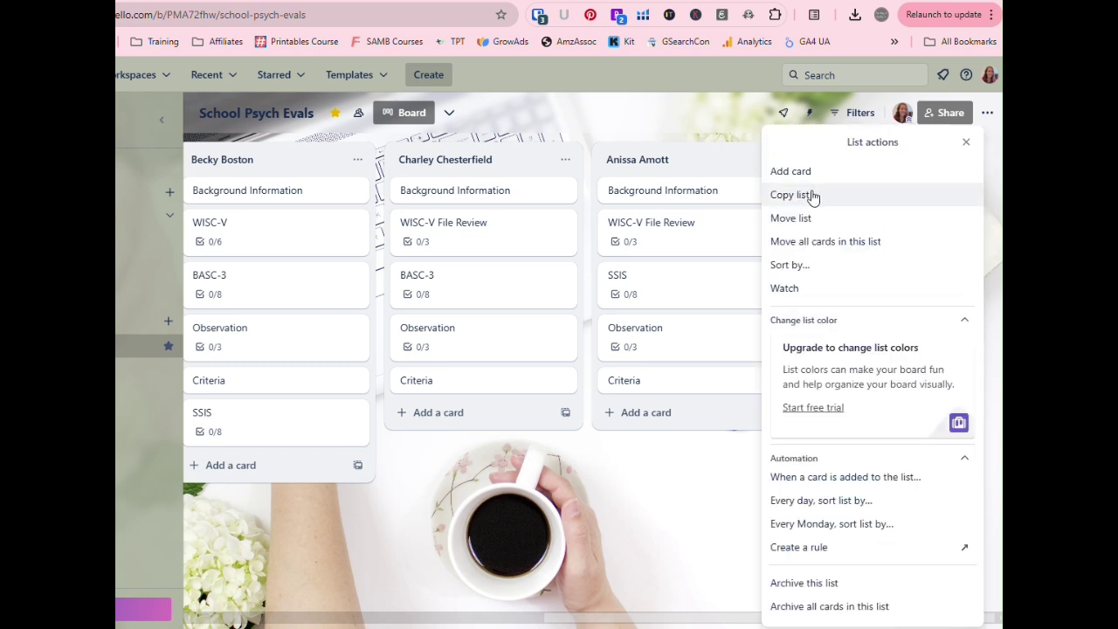
pyautogui.click(664, 517)
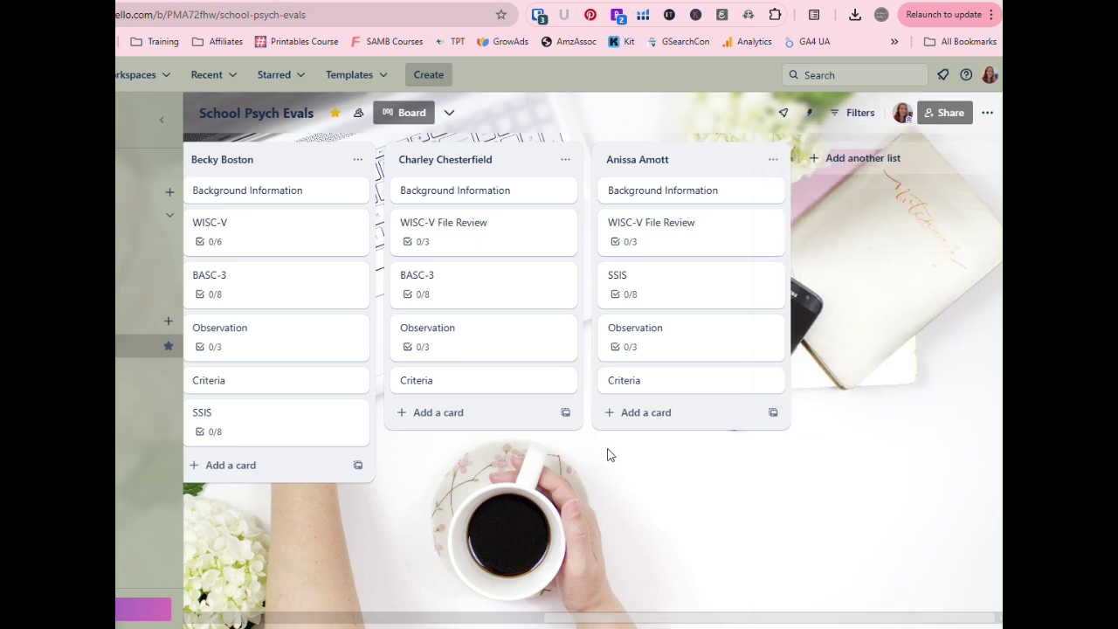
pyautogui.click(566, 160)
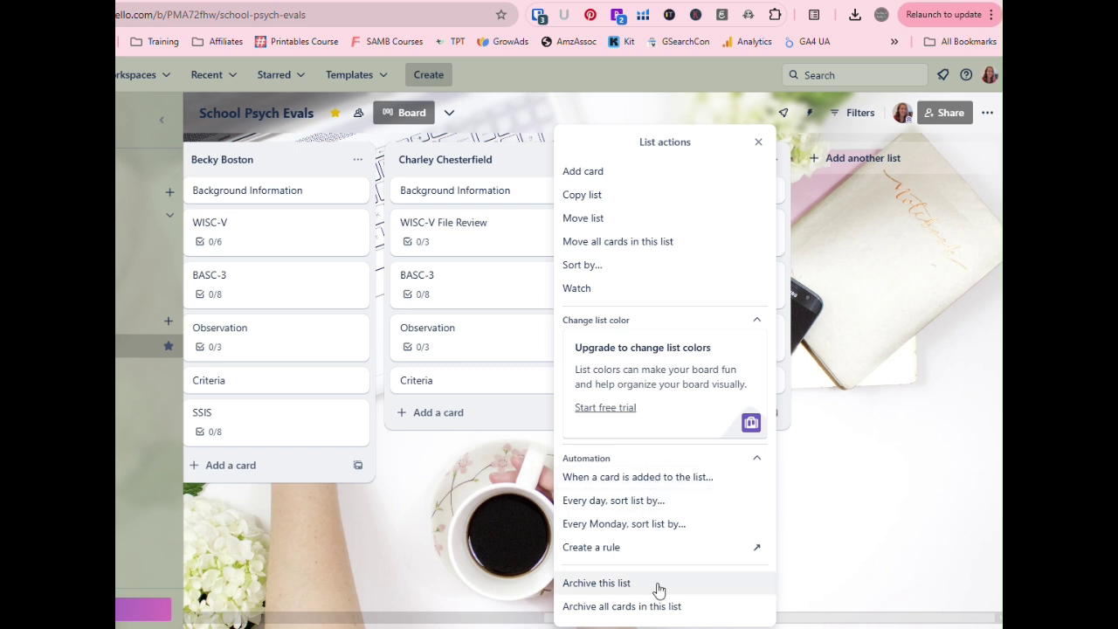
pyautogui.click(850, 507)
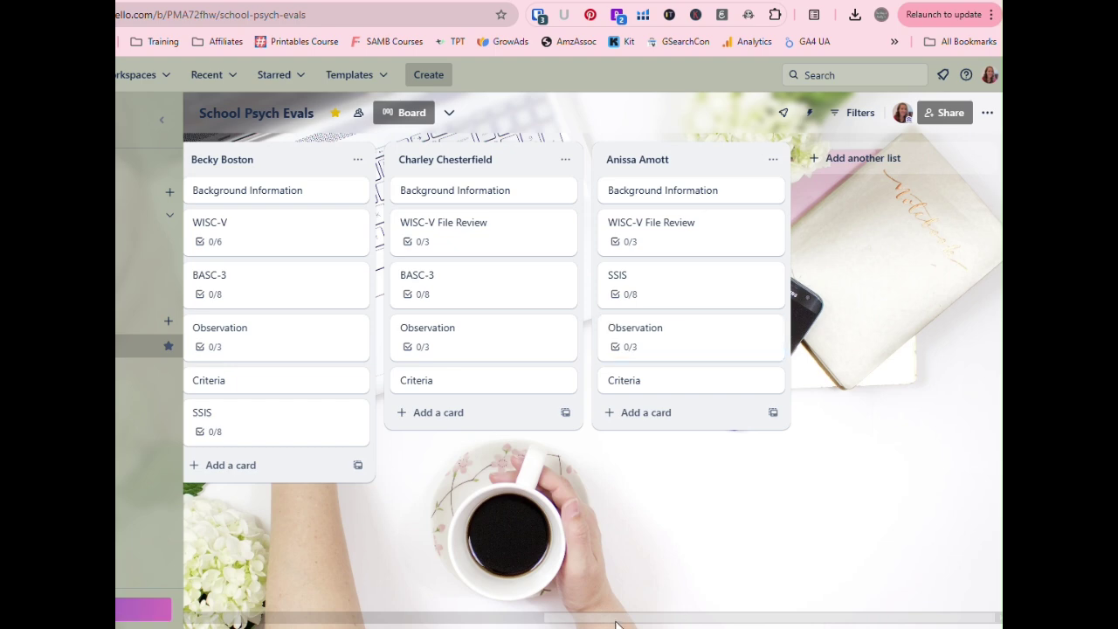
# - Drag the last student's list left ahead of the previous one, then scroll back
pyautogui.moveTo(618, 620); pyautogui.dragTo(746, 600)
pyautogui.moveTo(654, 161); pyautogui.dragTo(713, 165)
pyautogui.moveTo(575, 622); pyautogui.dragTo(170, 529)
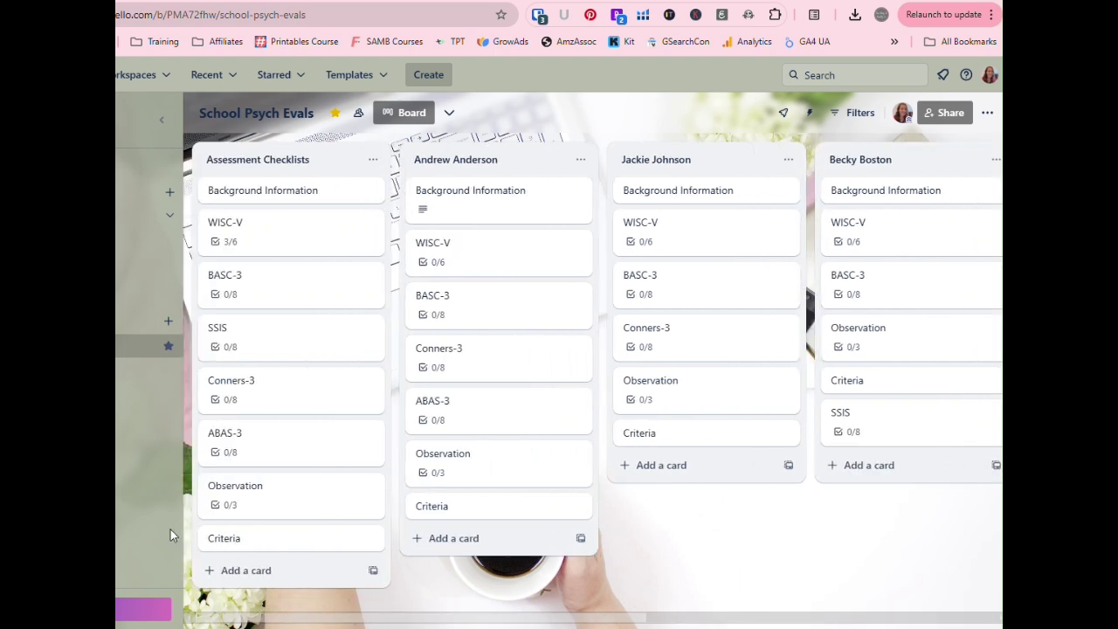
# - Add an 'FBA' card at the end of Assessment Checklists and open its details
pyautogui.click(244, 569)
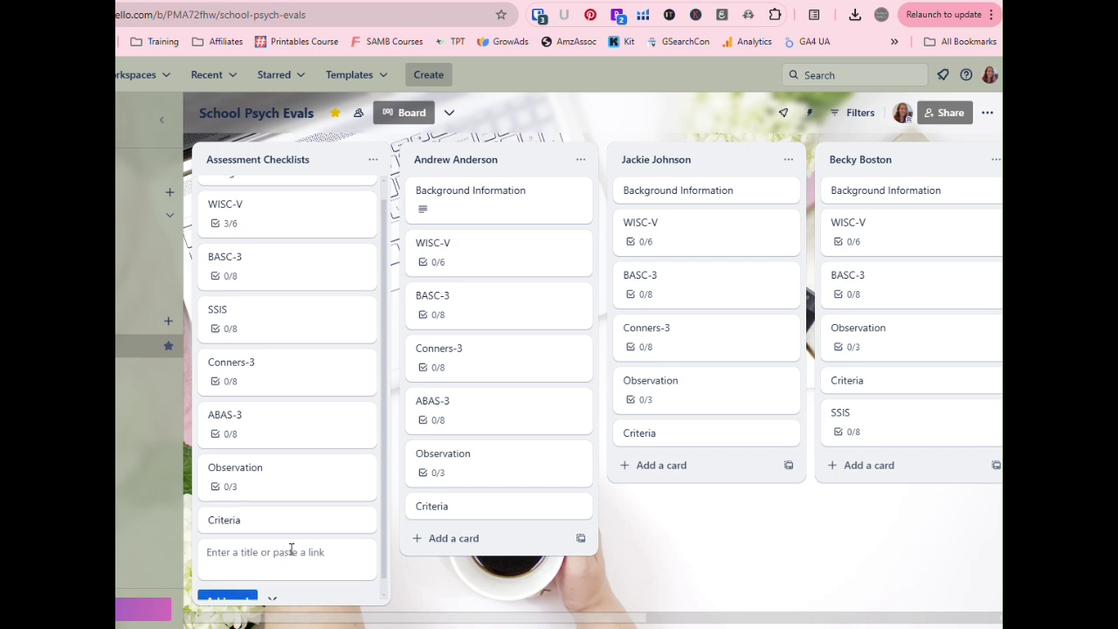
pyautogui.write('FBA')
pyautogui.press('Return')
pyautogui.click(269, 505)
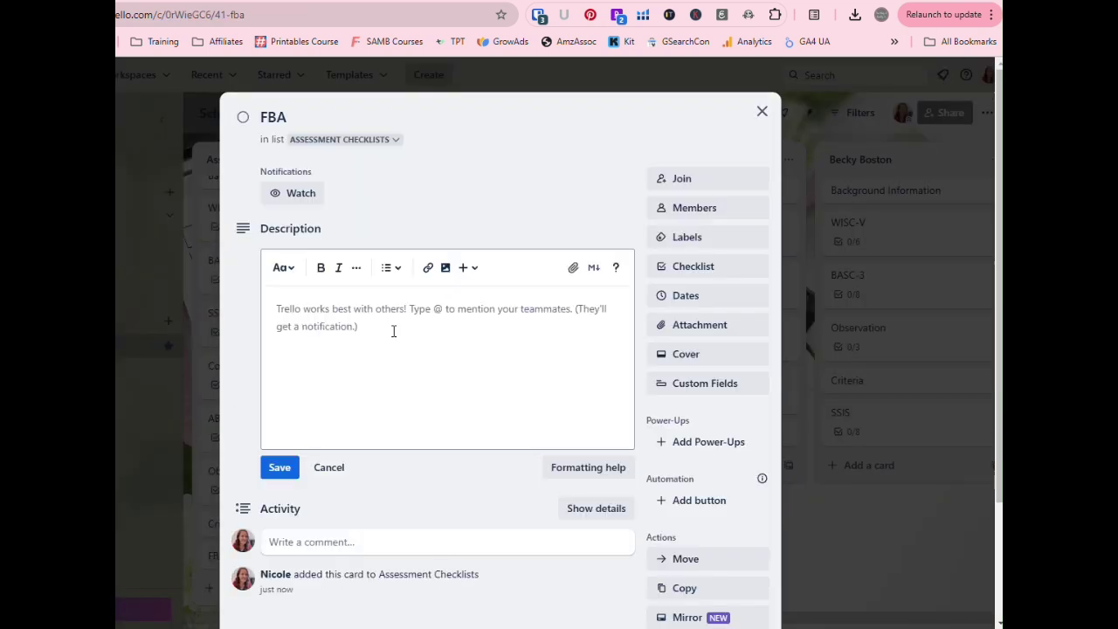
pyautogui.click(394, 331)
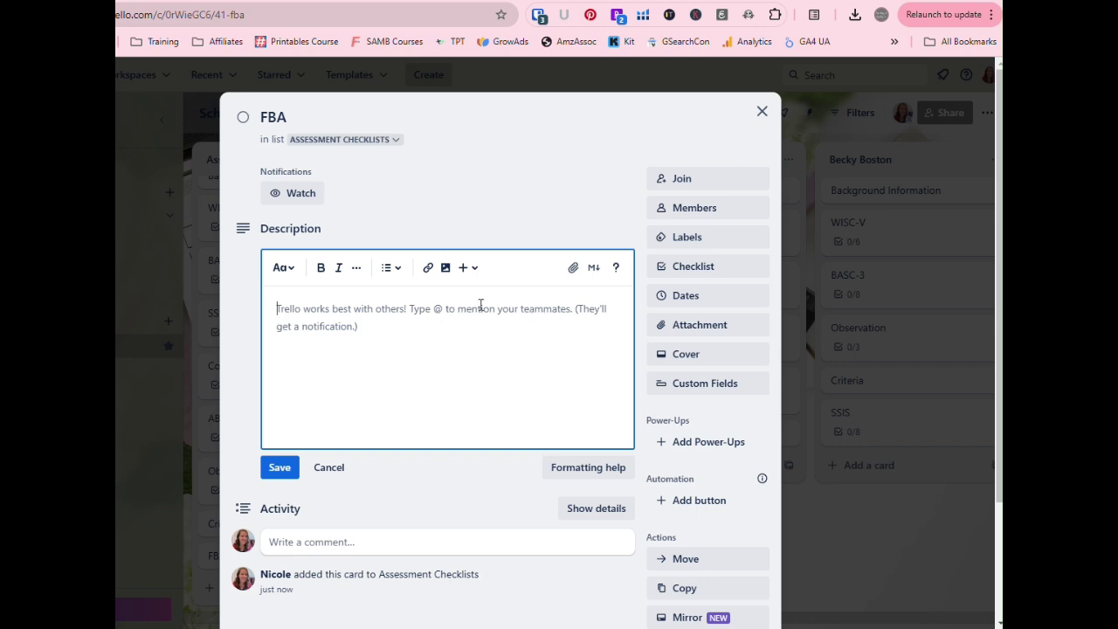
pyautogui.scroll(-2, 475, 331)
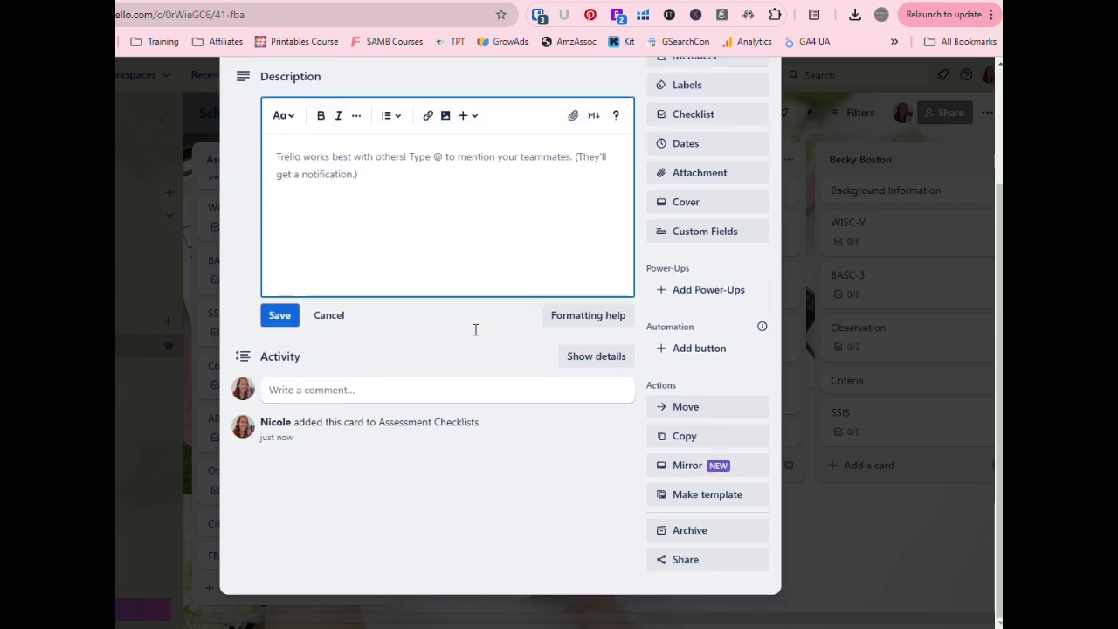
# - Add a checklist with items 'FBA form to teacher', 'FBA form to parent' and 'FBA with student'
pyautogui.click(687, 119)
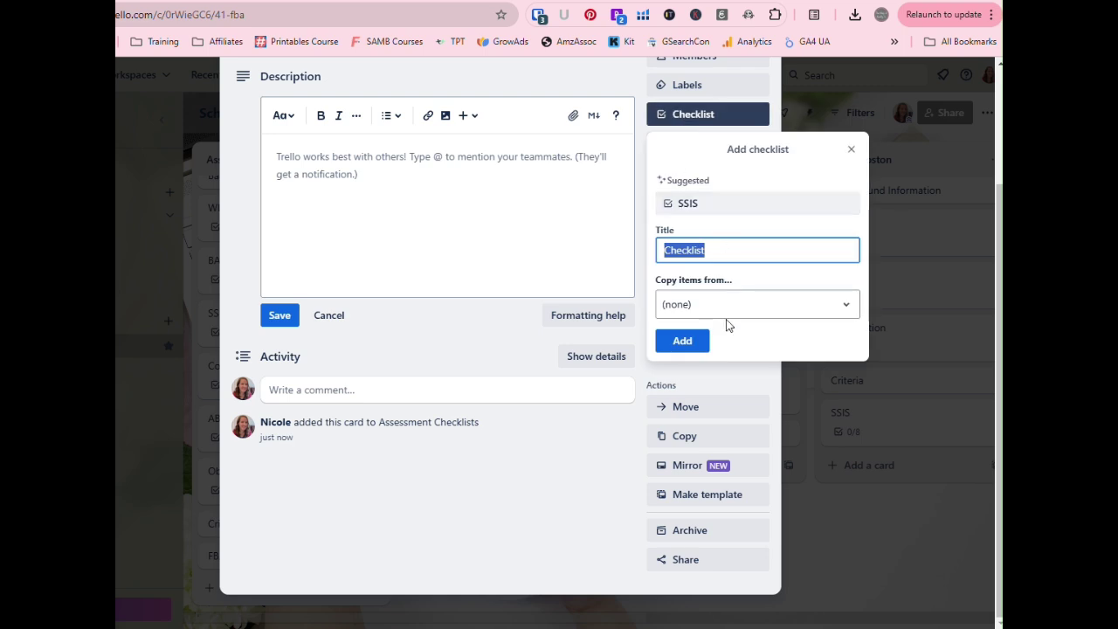
pyautogui.click(682, 340)
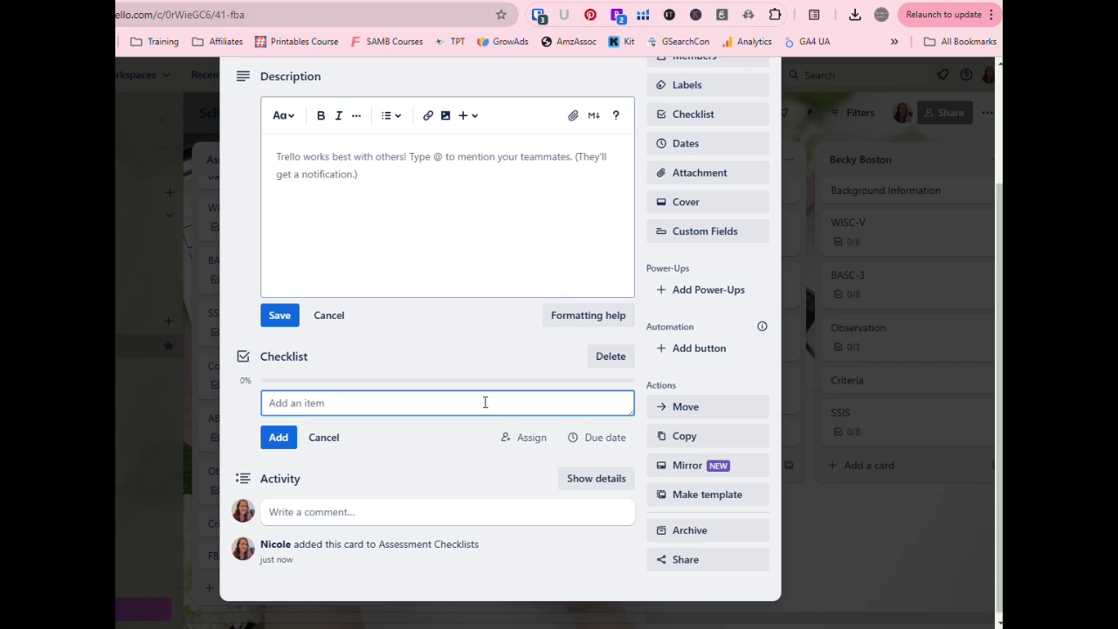
pyautogui.write('FBA form to teacher')
pyautogui.press('Return')
pyautogui.write('FBA form')
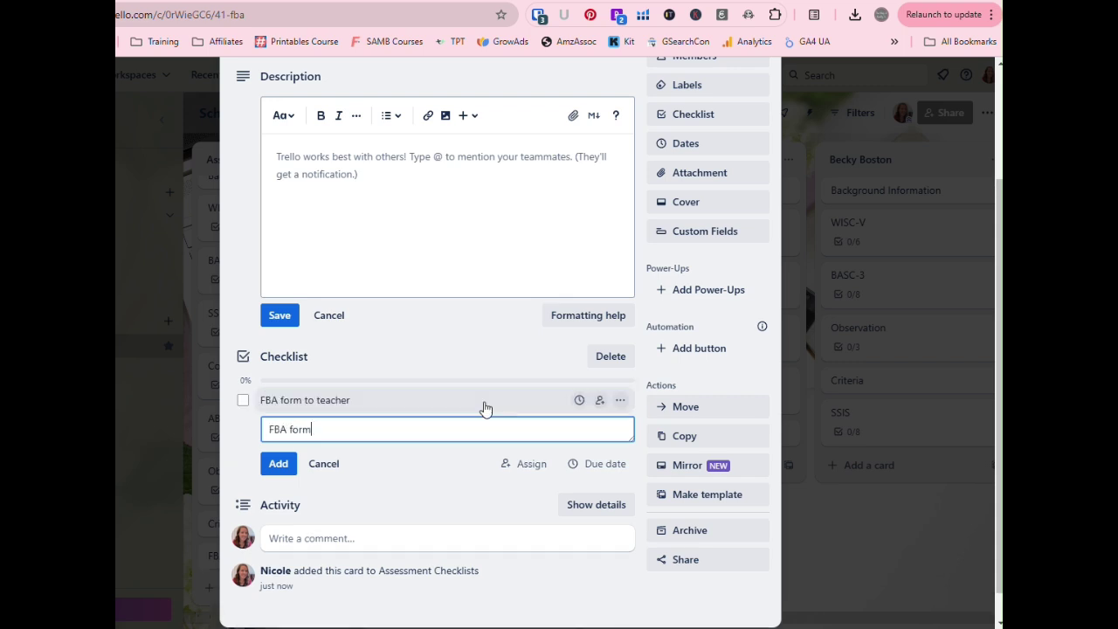
pyautogui.write(' to parent')
pyautogui.press('Return')
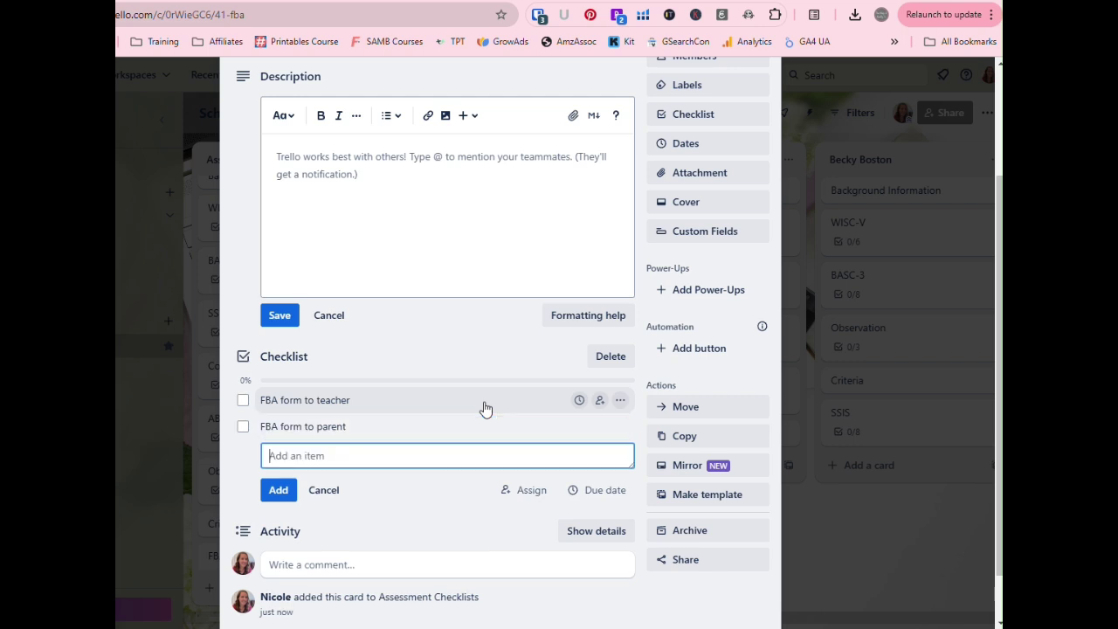
pyautogui.write('FBA with student')
pyautogui.press('Return')
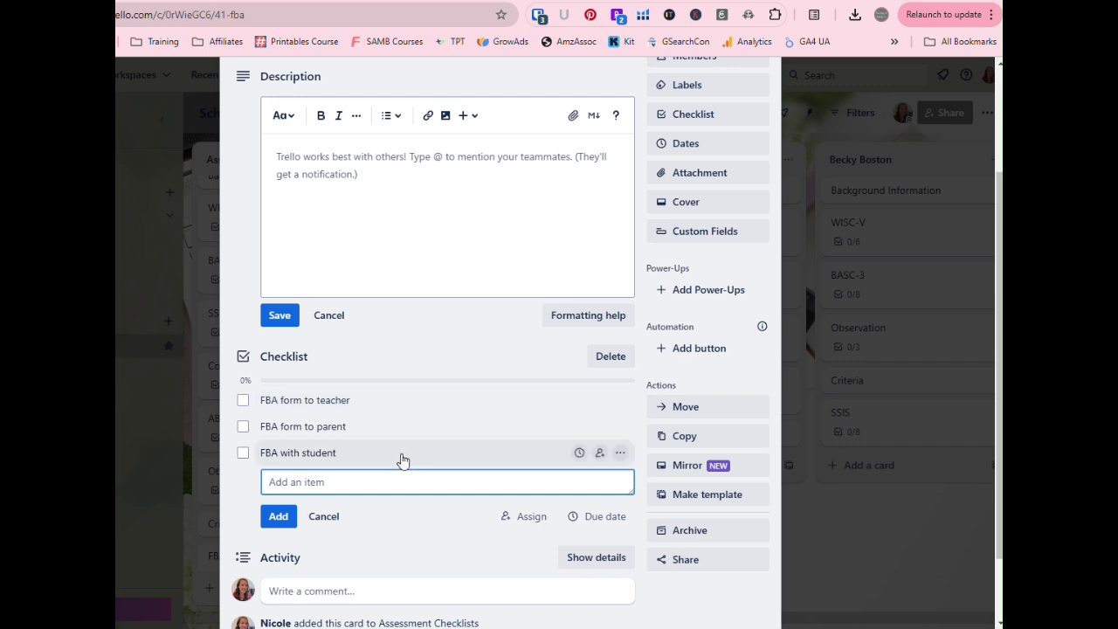
# - Leave all three FBA checklist items unchecked and close the card
pyautogui.click(423, 526)
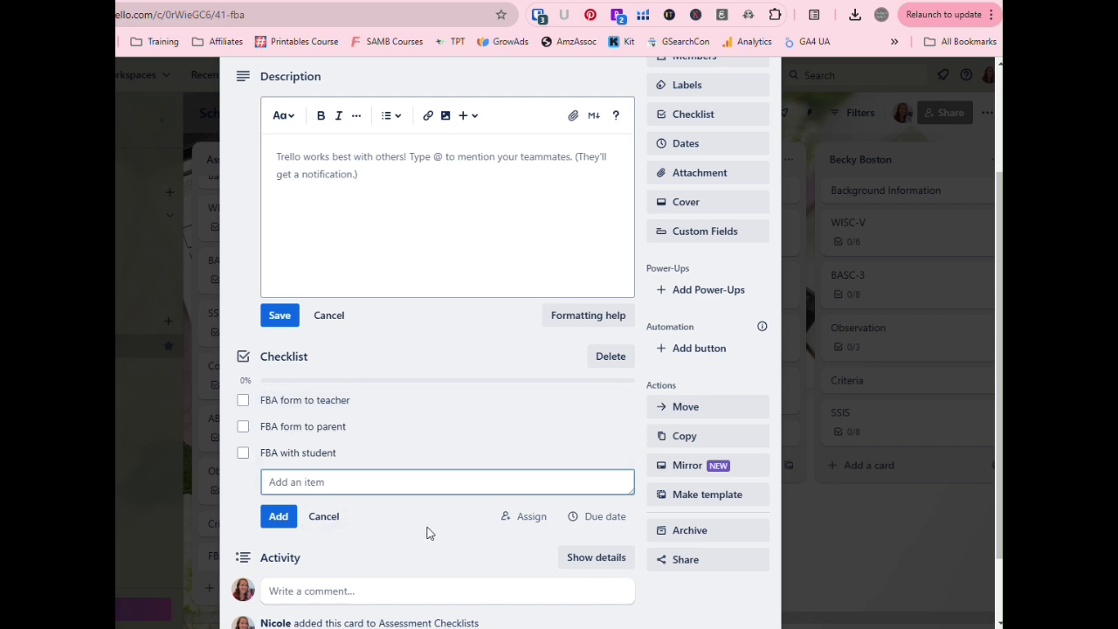
pyautogui.click(241, 455)
pyautogui.click(242, 455)
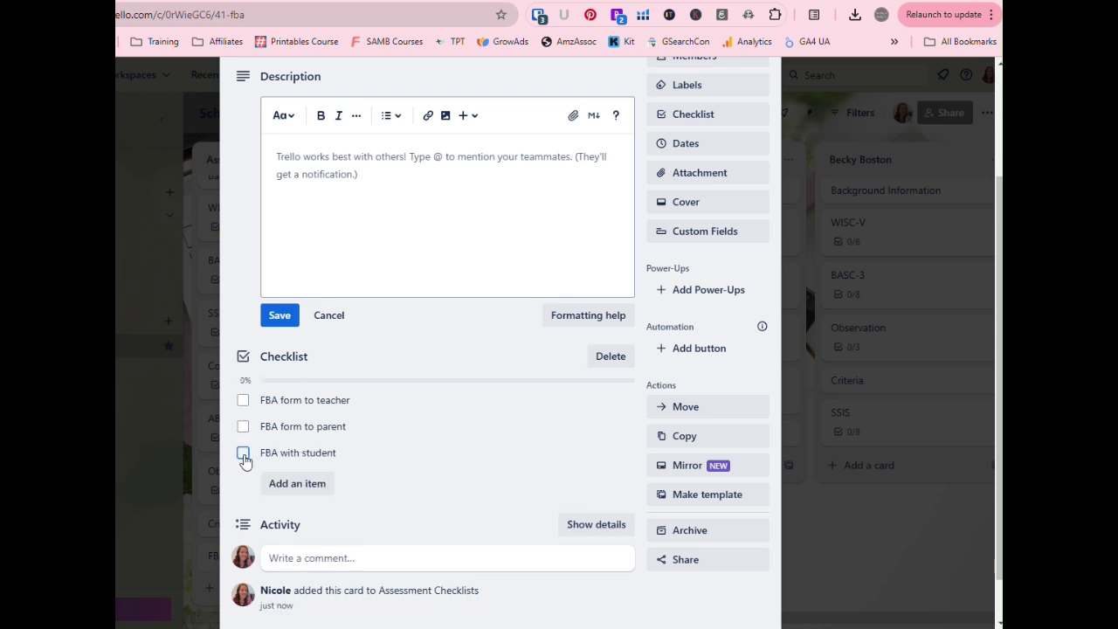
pyautogui.scroll(2, 394, 439)
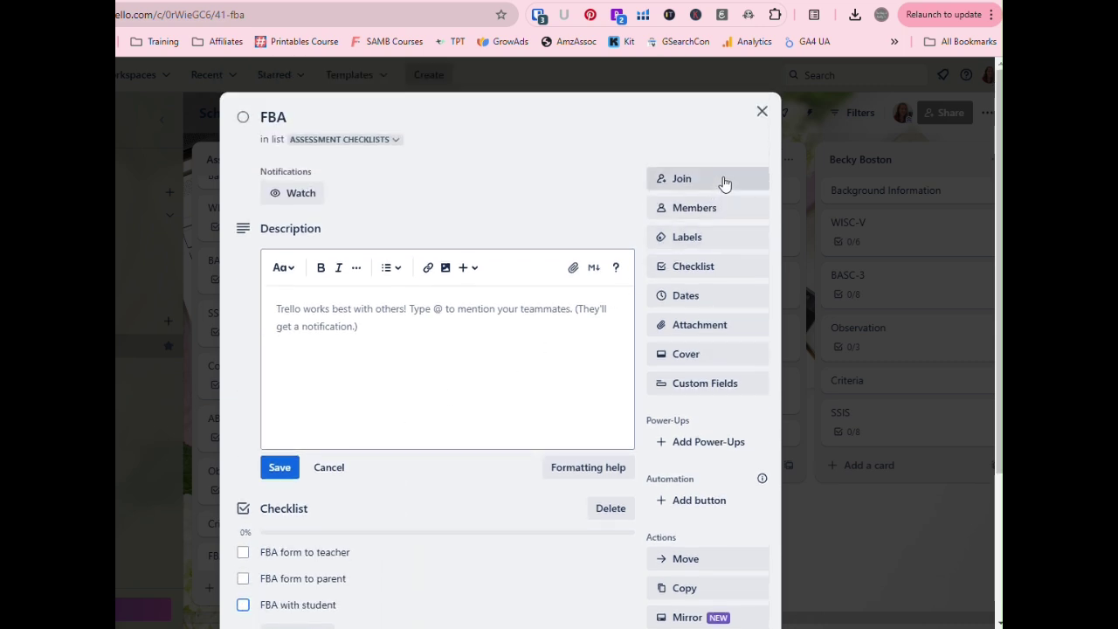
pyautogui.click(761, 112)
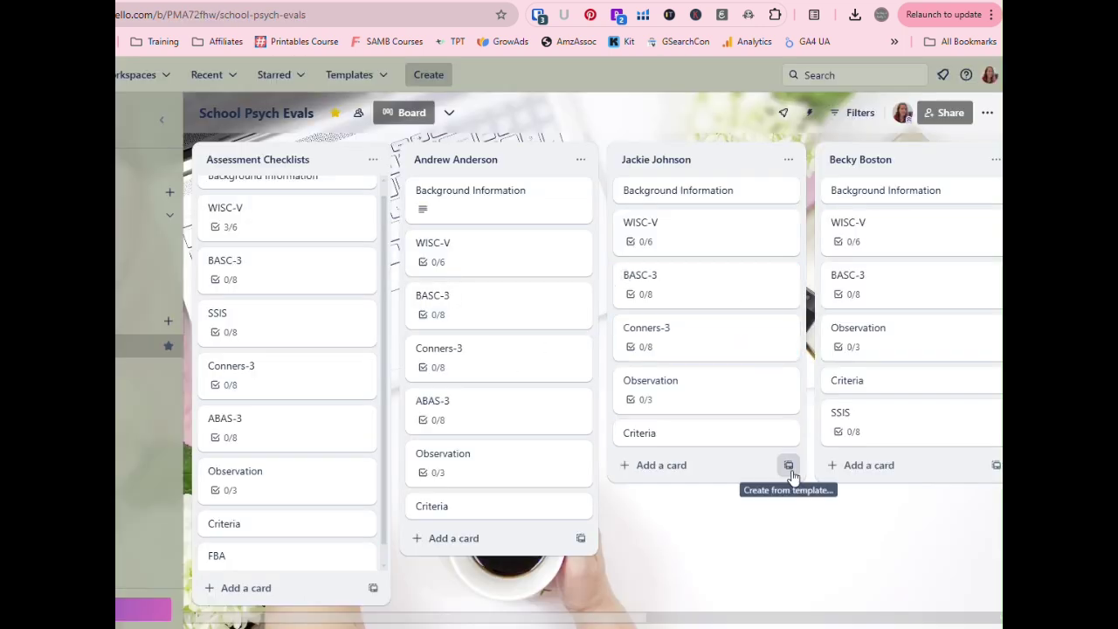
# - Add an 'FBA' card to the second student's list and open its details
pyautogui.click(660, 465)
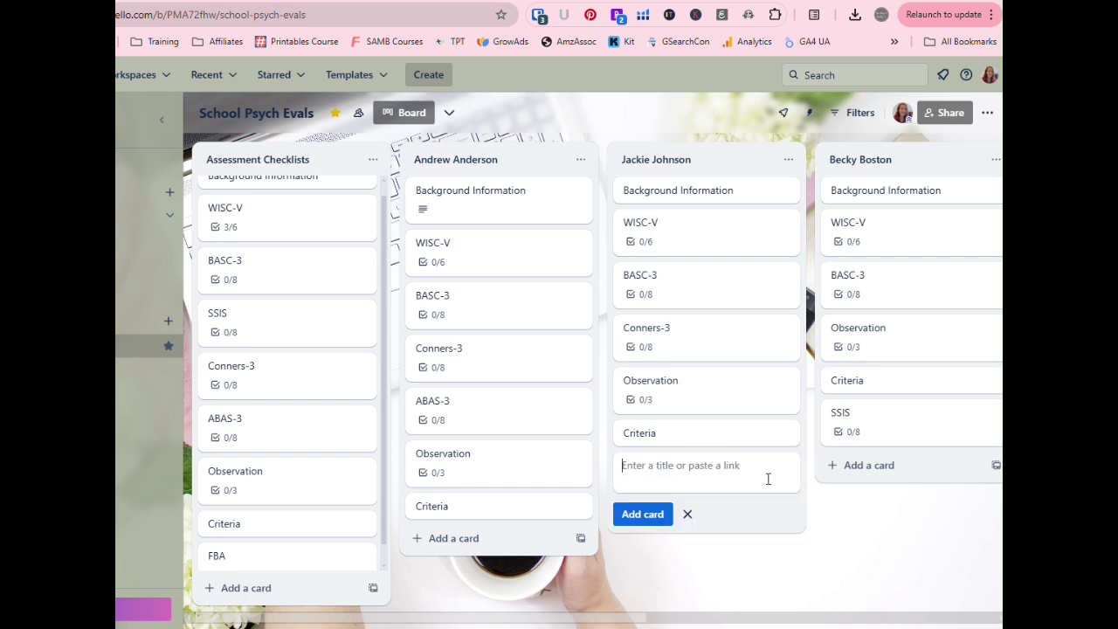
pyautogui.write('FBA')
pyautogui.press('Return')
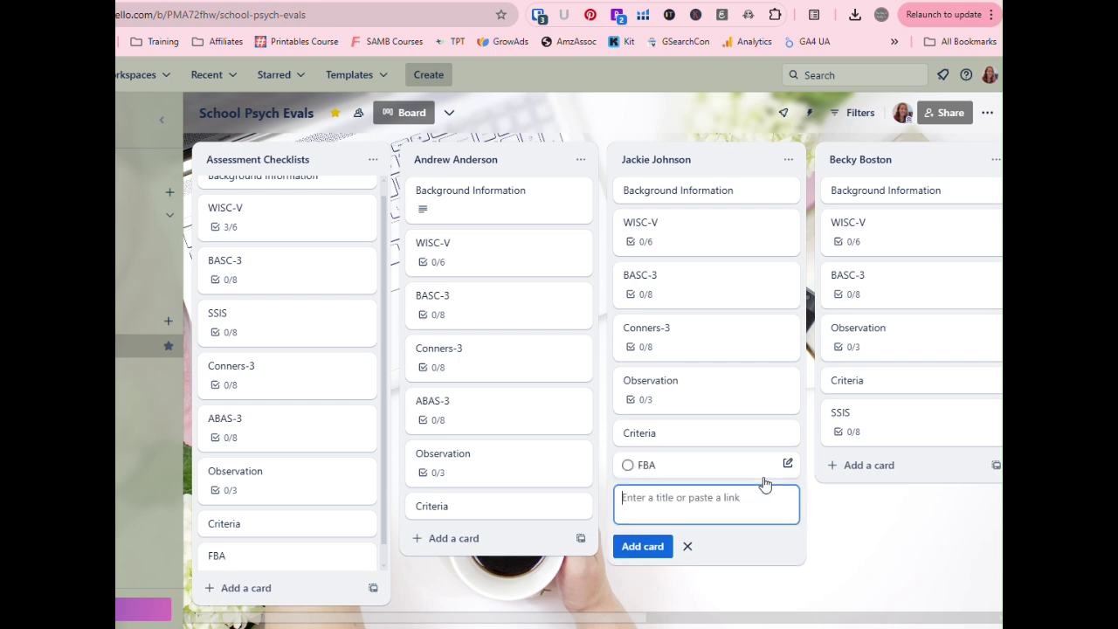
pyautogui.click(787, 466)
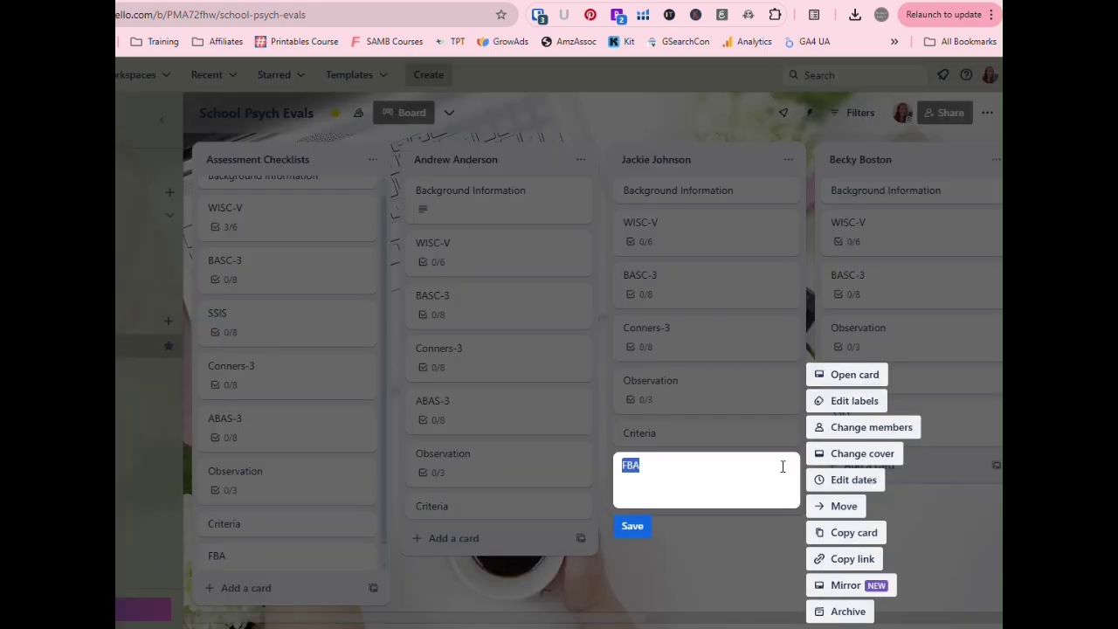
pyautogui.click(699, 511)
pyautogui.click(666, 463)
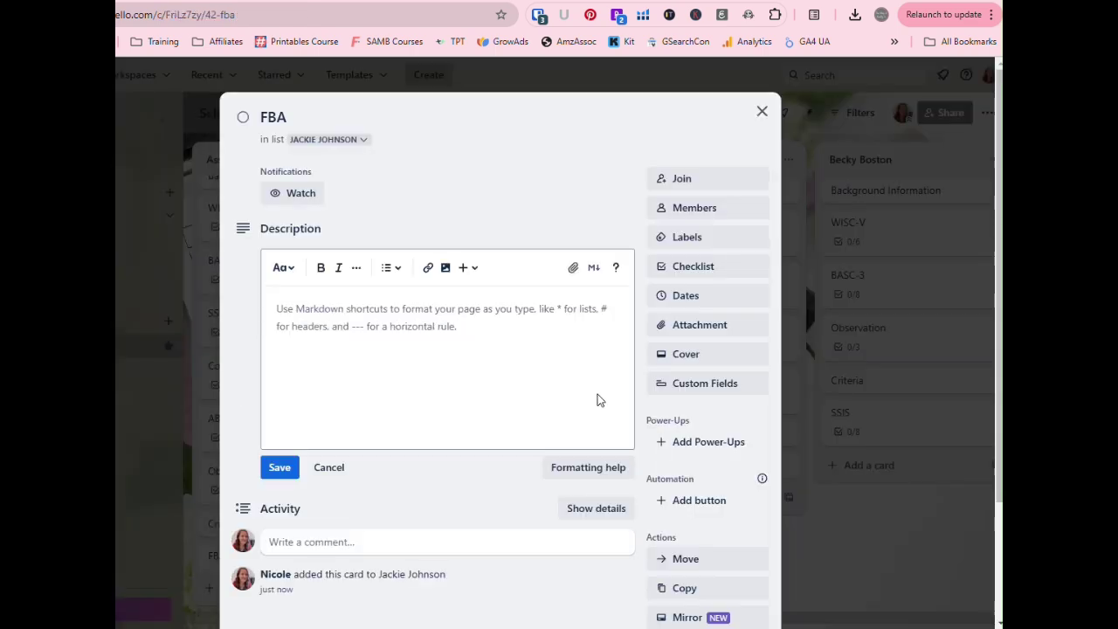
pyautogui.scroll(-1, 623, 324)
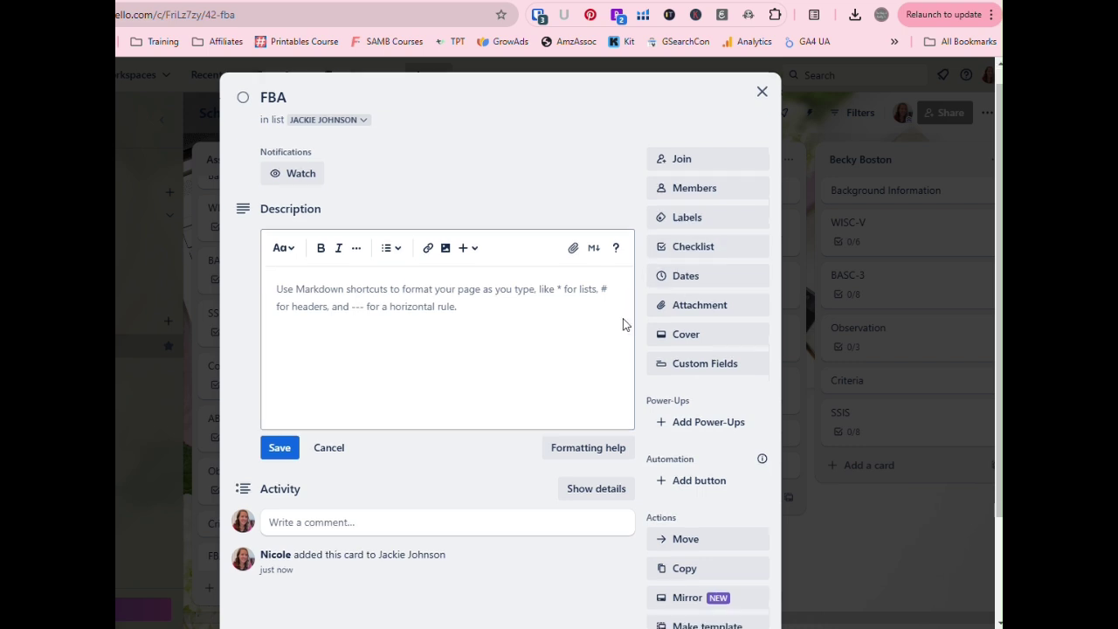
pyautogui.scroll(-1, 623, 324)
# - Add a checklist to the card, copying its items from the FBA Checklist
pyautogui.click(723, 194)
pyautogui.click(714, 335)
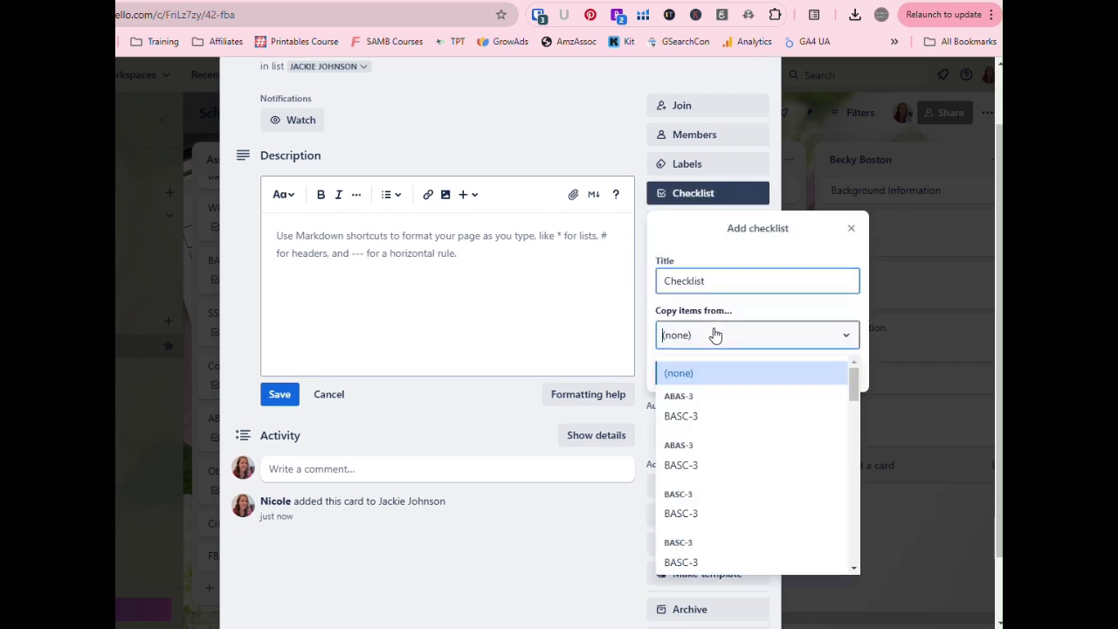
pyautogui.scroll(-10, 742, 469)
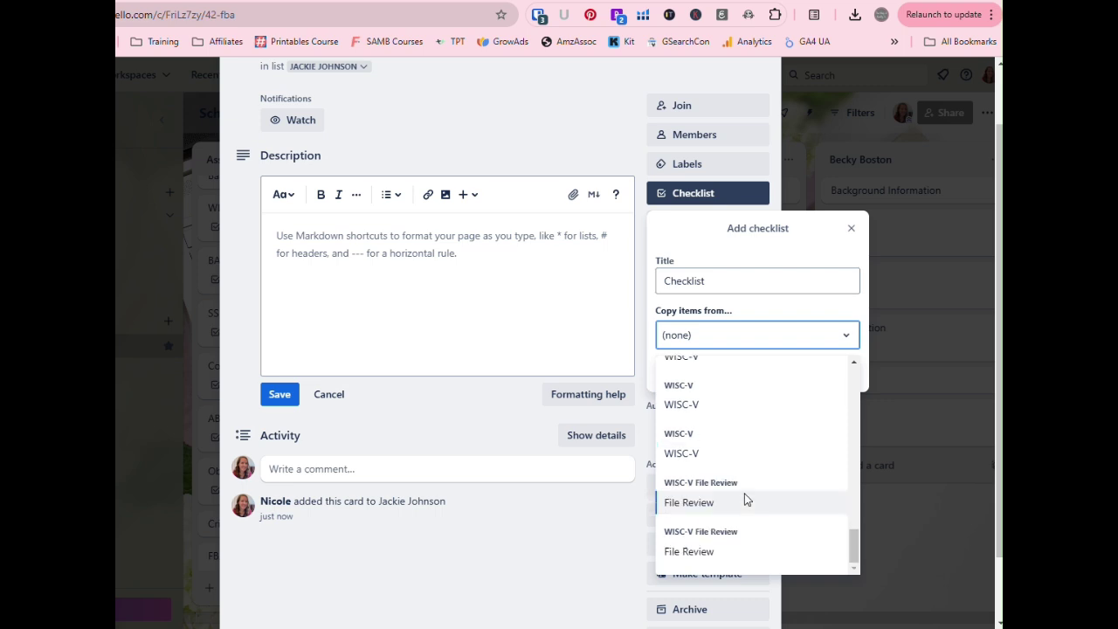
pyautogui.scroll(5, 746, 489)
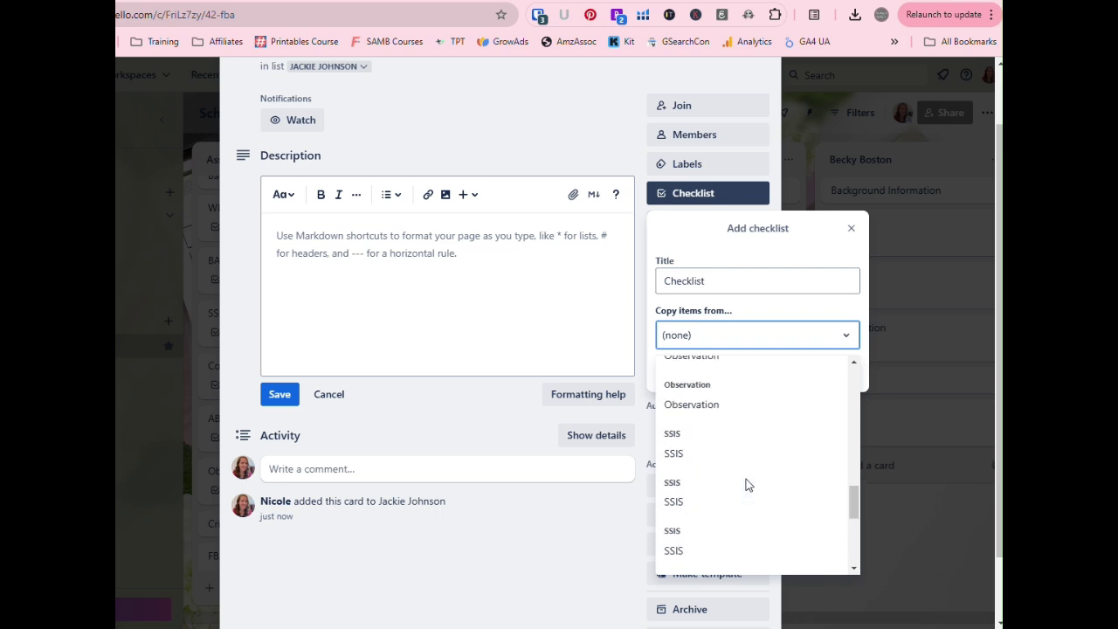
pyautogui.scroll(3, 746, 482)
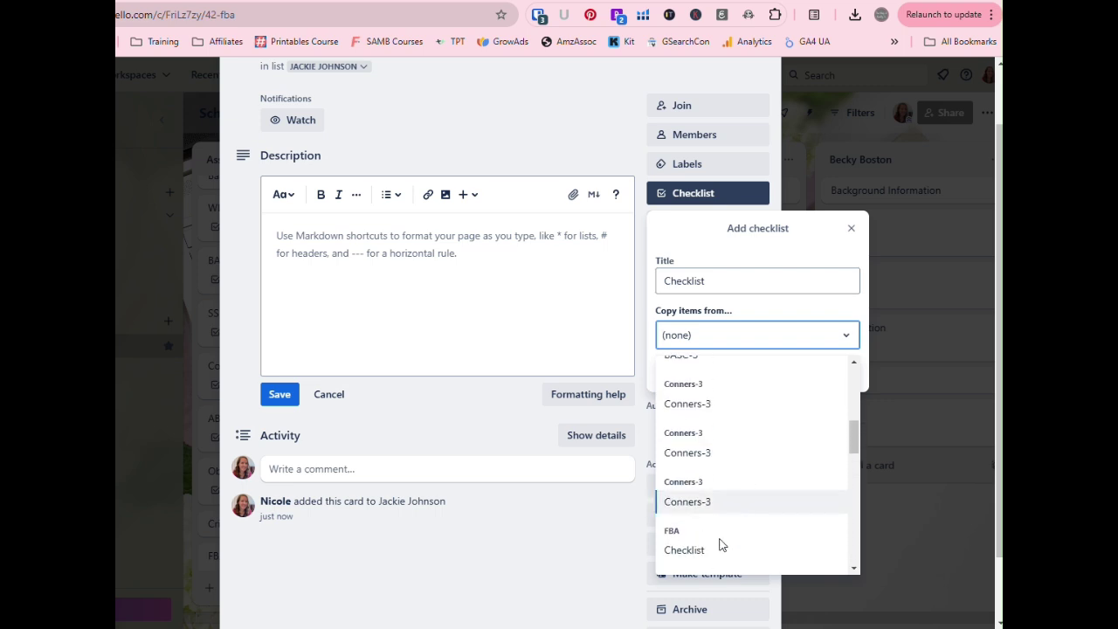
pyautogui.click(722, 557)
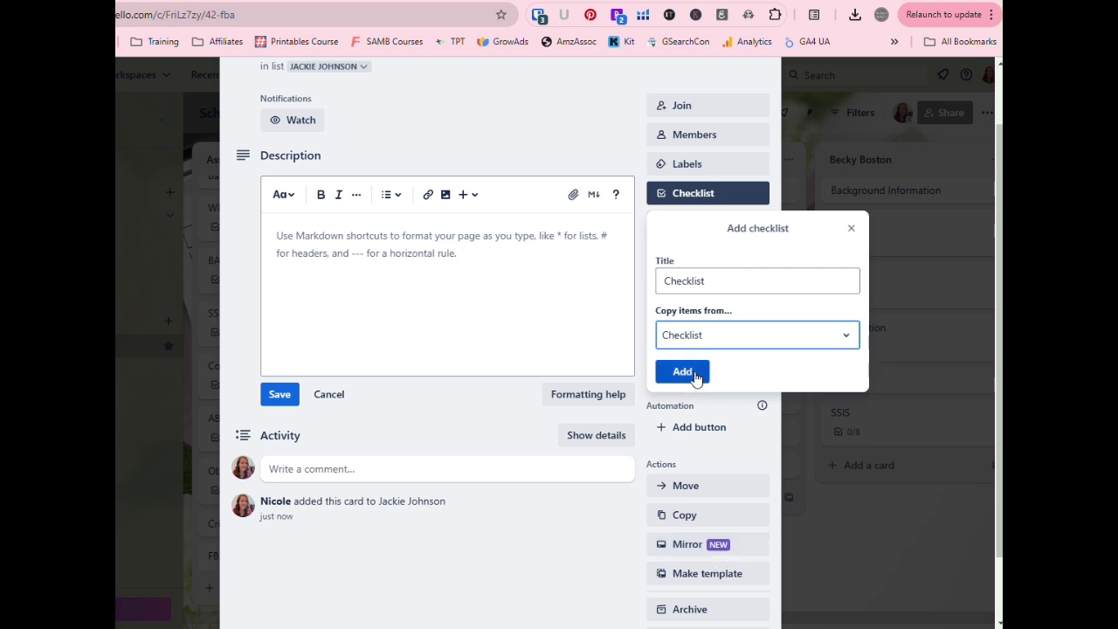
pyautogui.click(698, 341)
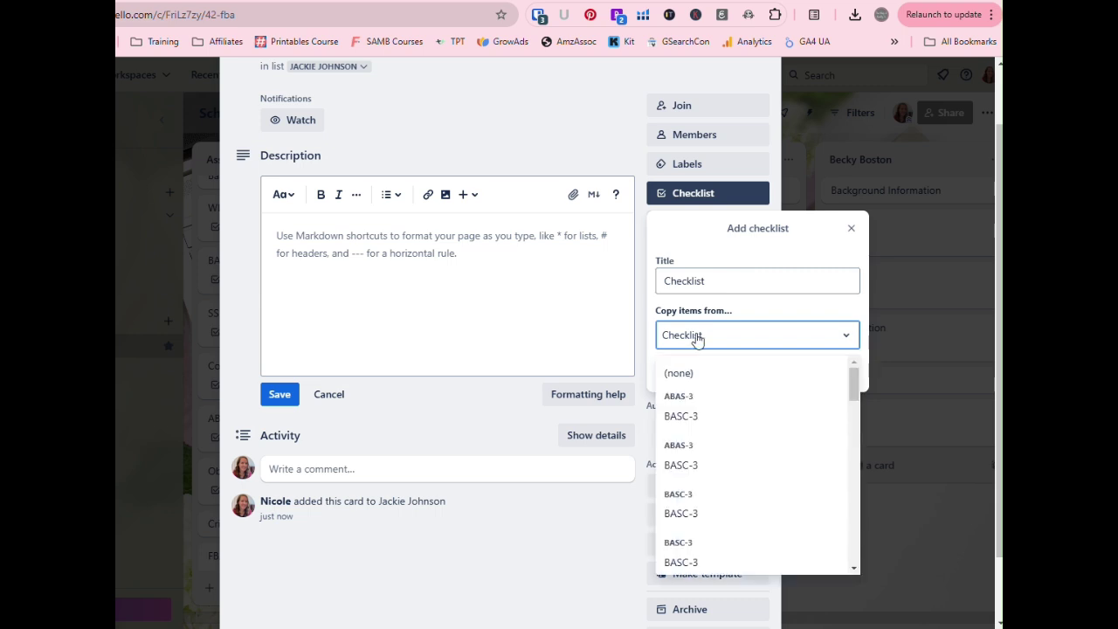
pyautogui.scroll(-10, 712, 456)
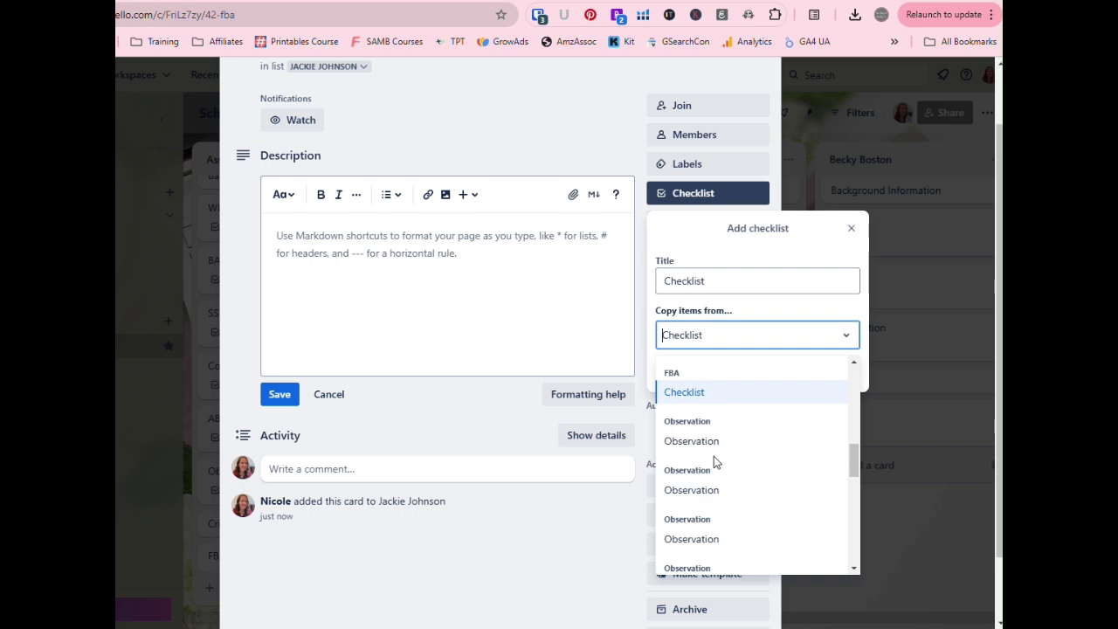
pyautogui.click(685, 392)
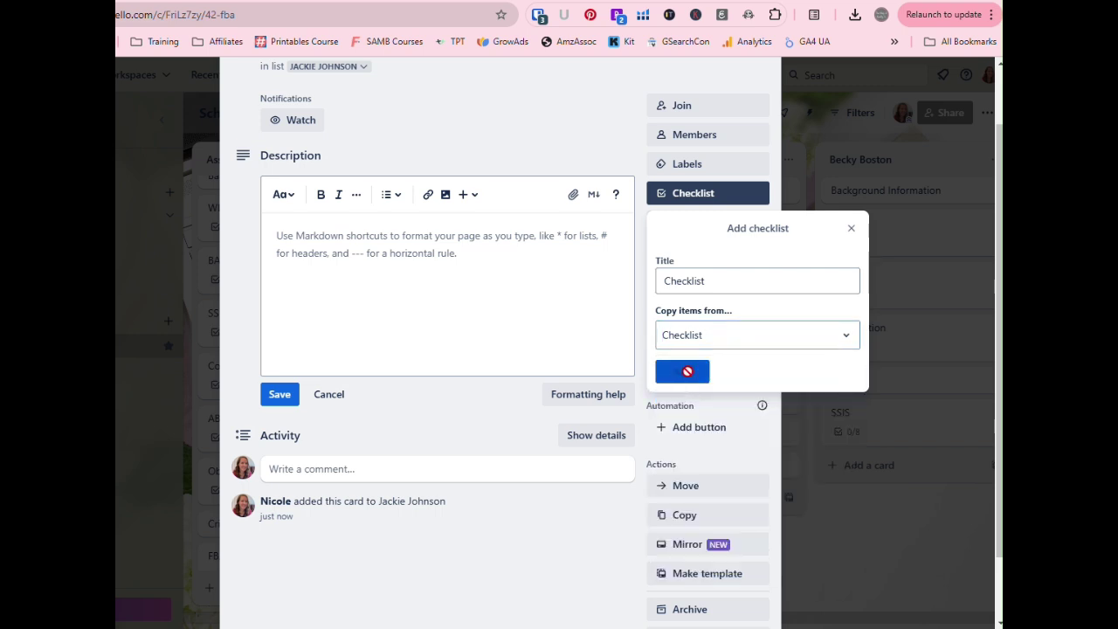
pyautogui.click(688, 376)
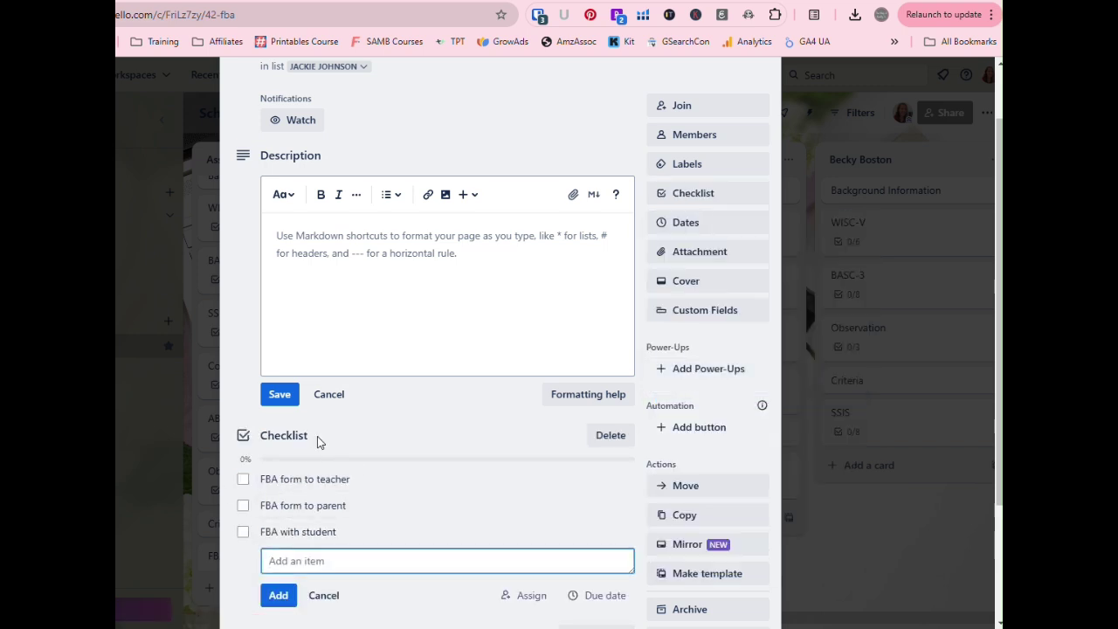
# - Check the copied checklist's title and close the FBA card
pyautogui.click(288, 435)
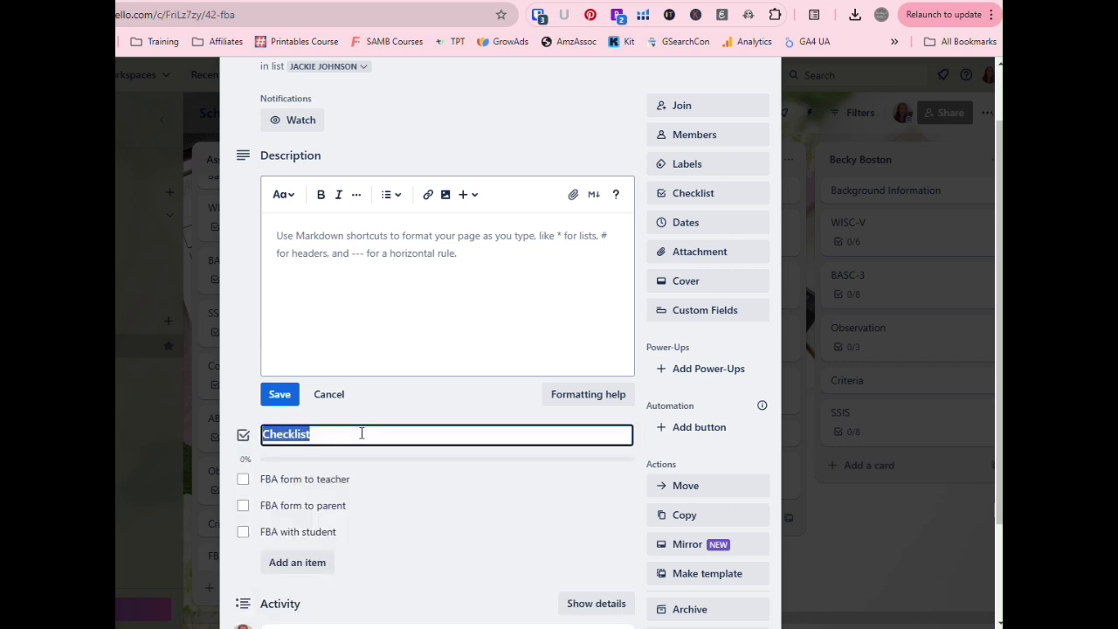
pyautogui.click(368, 434)
pyautogui.scroll(2, 701, 180)
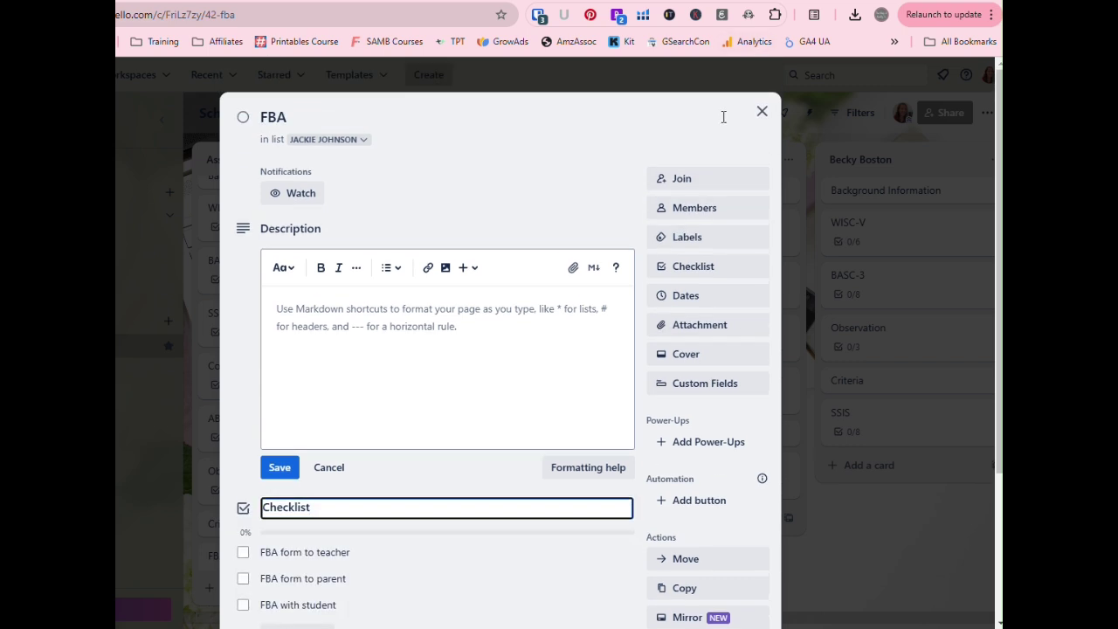
pyautogui.click(762, 113)
# - Look over the WISC-V card in the same list, then close it
pyautogui.click(655, 236)
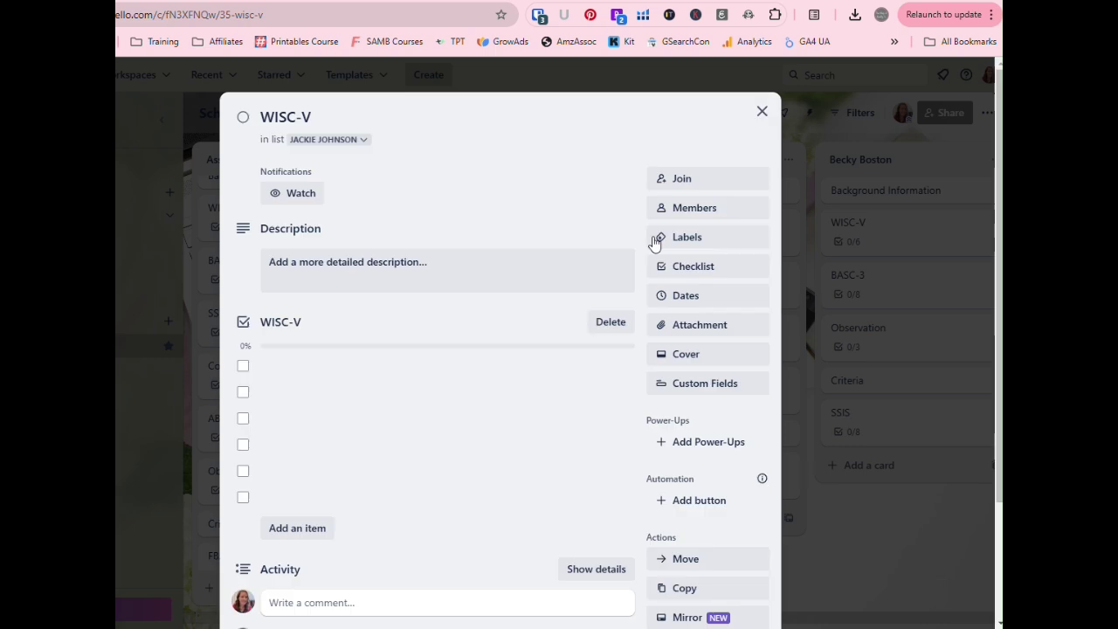
pyautogui.scroll(-2, 419, 519)
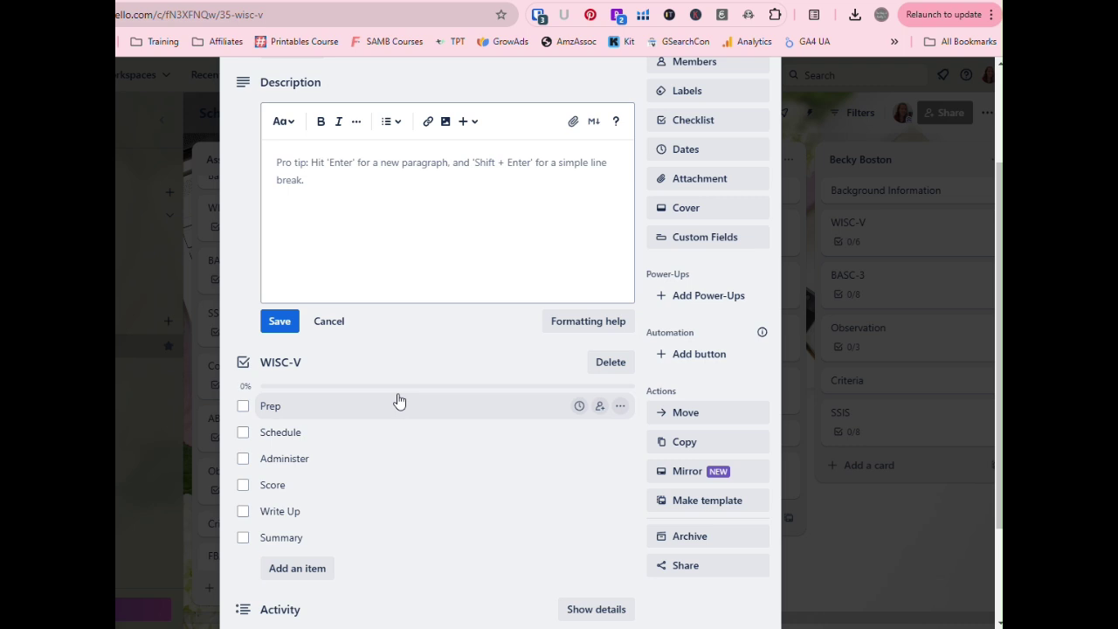
pyautogui.scroll(2, 681, 192)
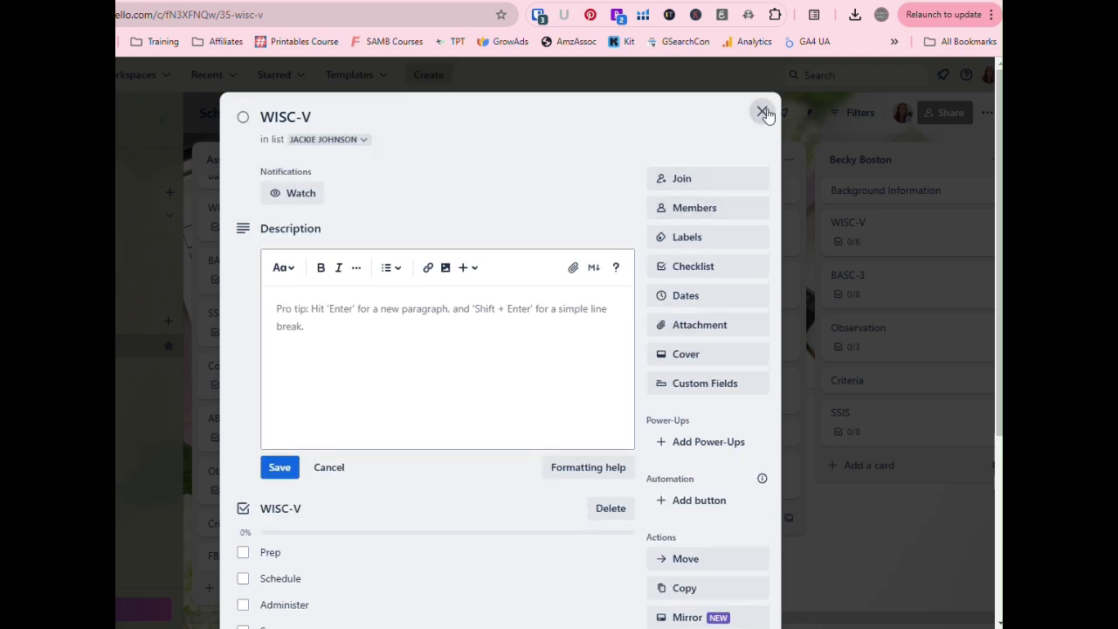
pyautogui.click(763, 112)
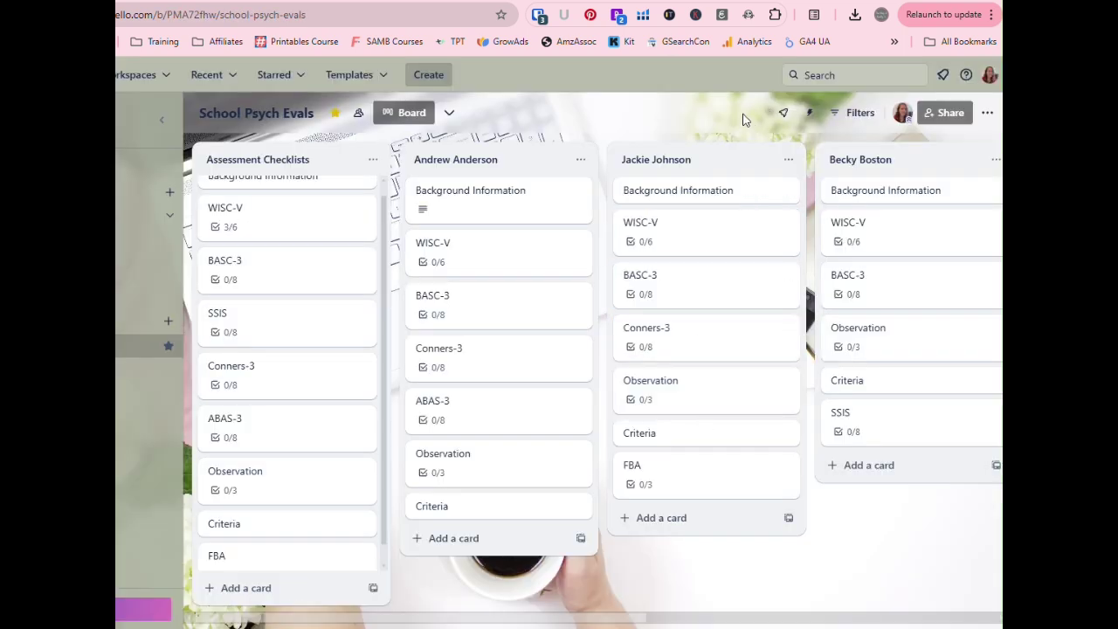
# - In the Google Sheets log, step through the year tabs to 2035/2036 and open its tab menu
pyautogui.click(702, 1)
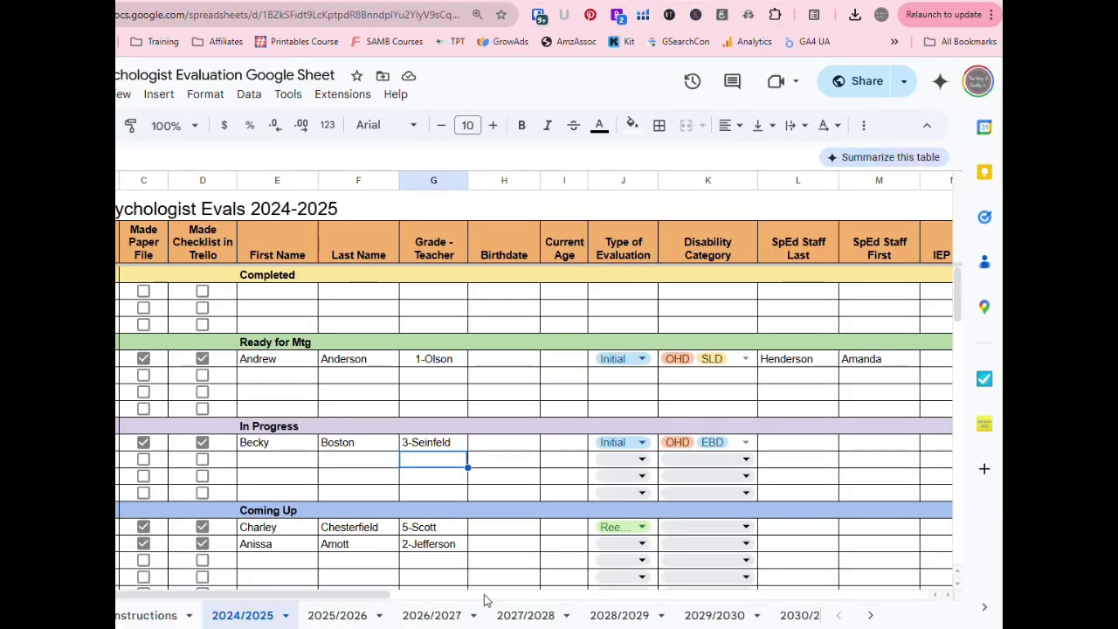
pyautogui.hscroll(10, 585, 599)
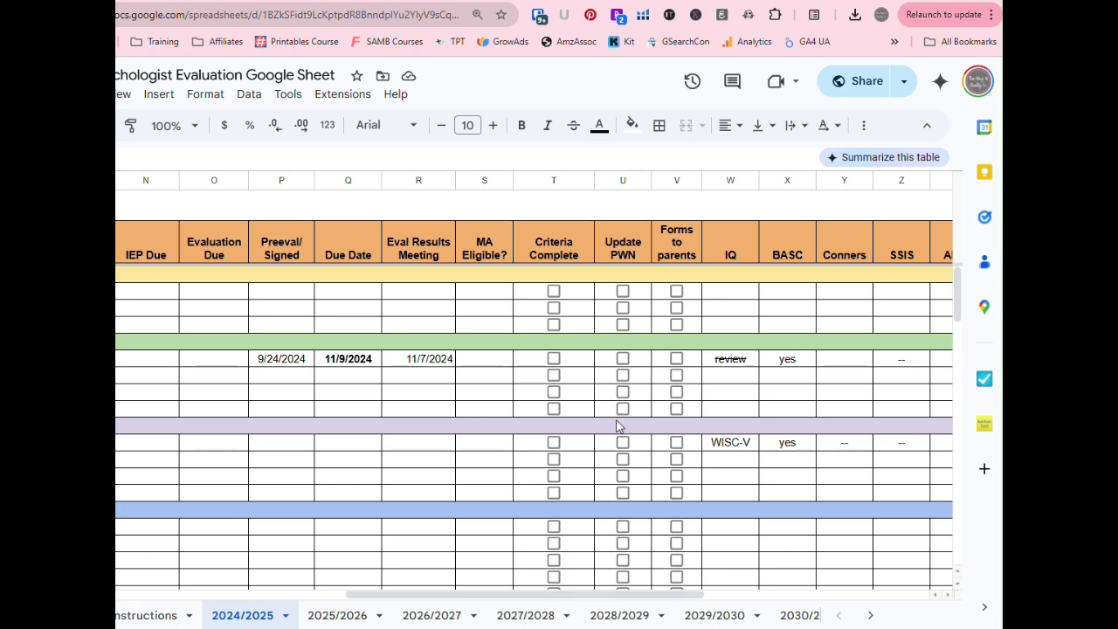
pyautogui.moveTo(567, 596); pyautogui.dragTo(708, 594)
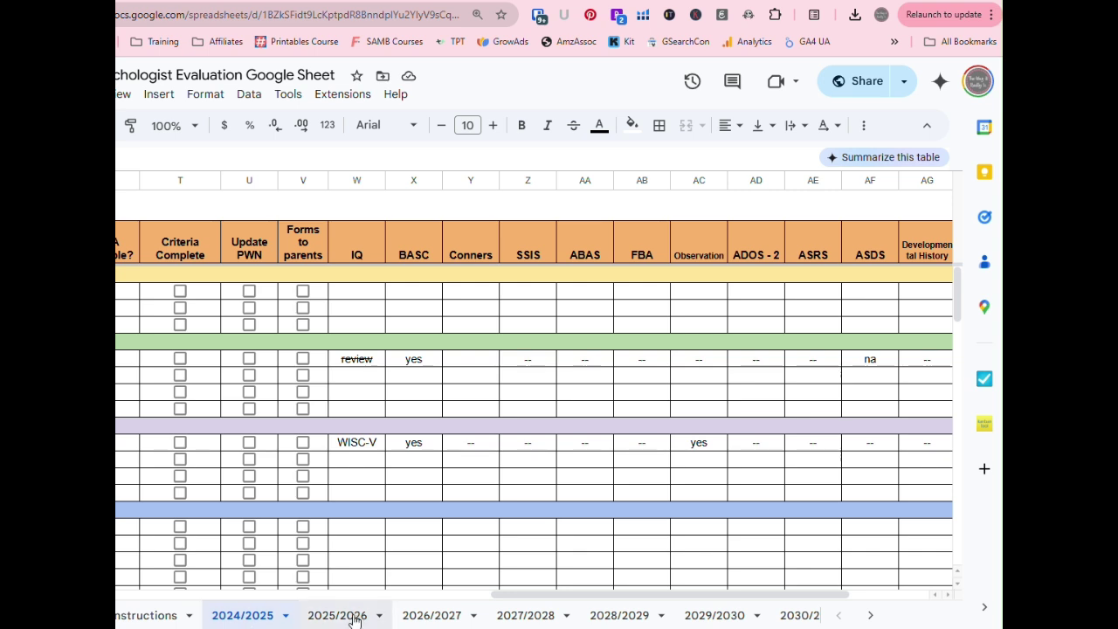
pyautogui.click(732, 615)
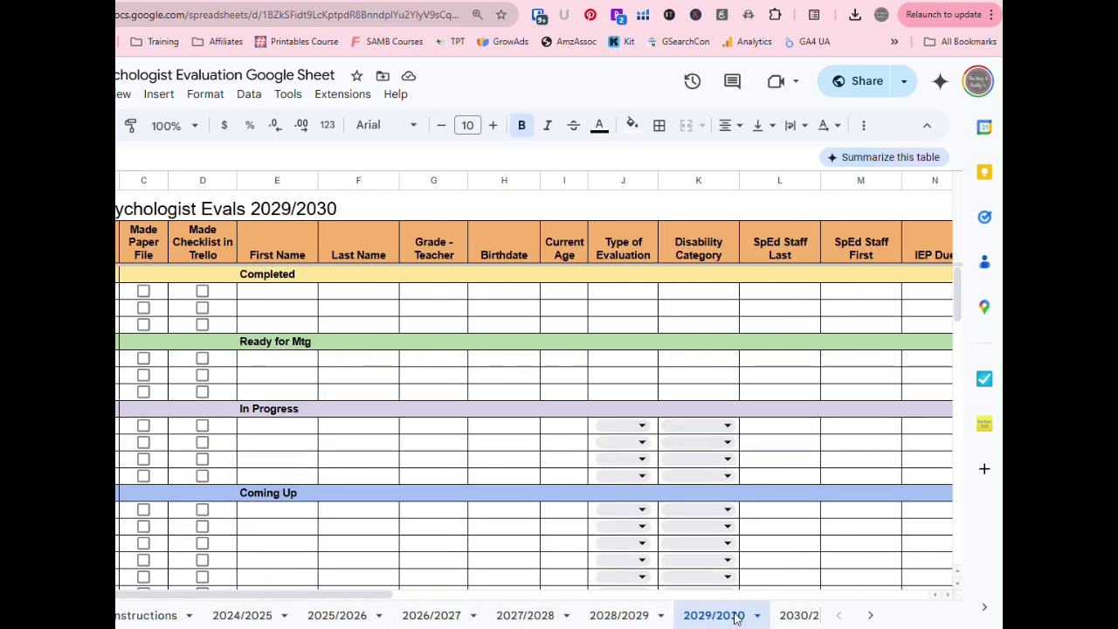
pyautogui.click(791, 615)
pyautogui.click(871, 614)
pyautogui.click(873, 615)
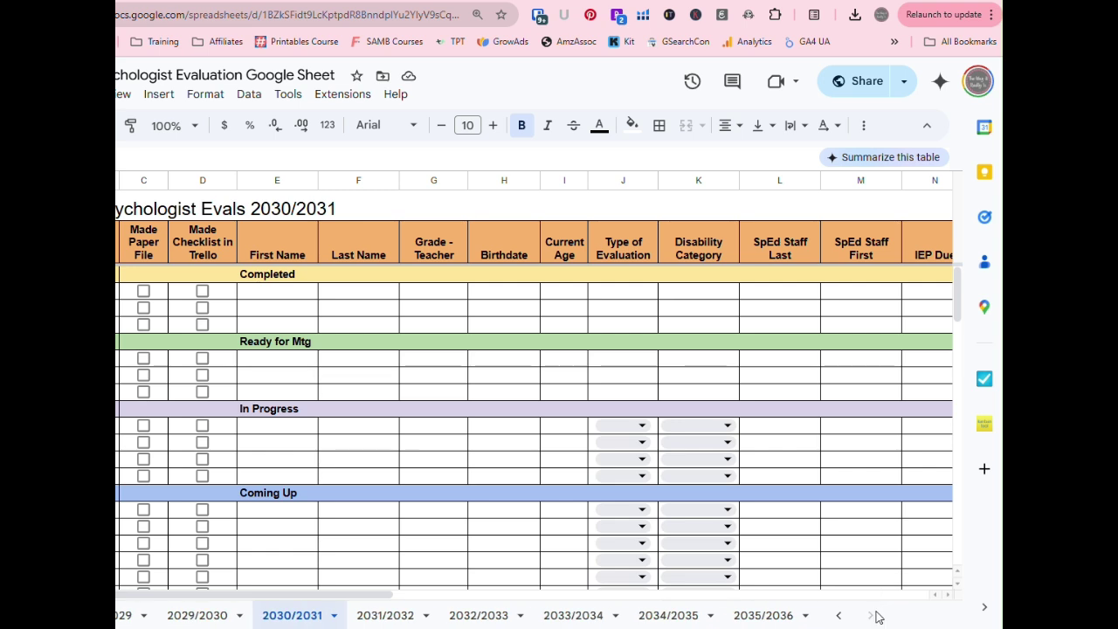
pyautogui.click(767, 615)
pyautogui.click(669, 615)
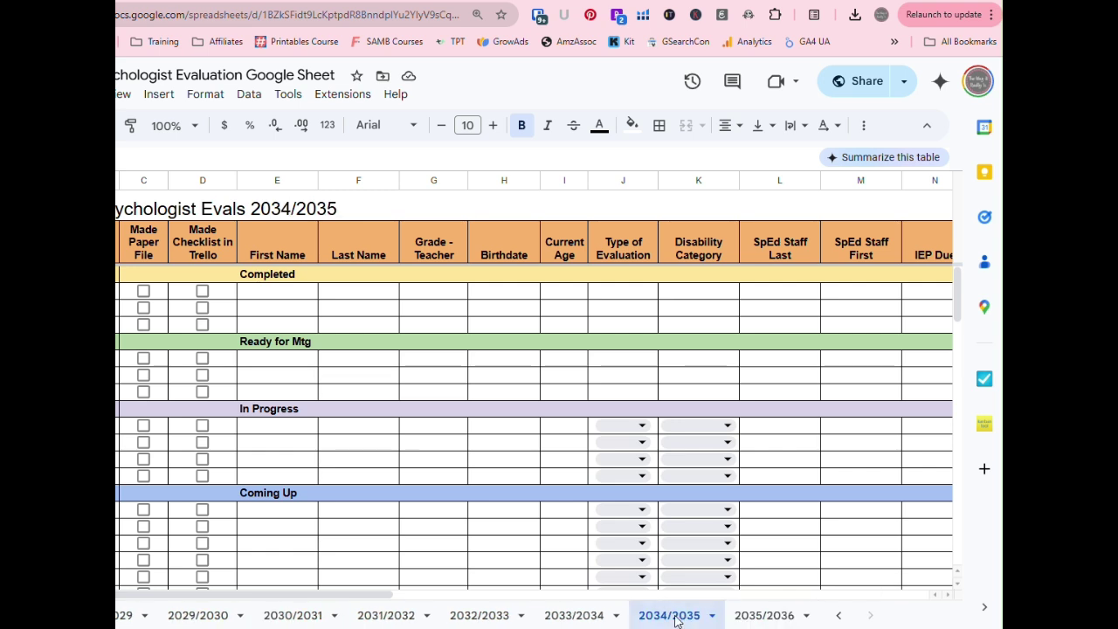
pyautogui.click(780, 616)
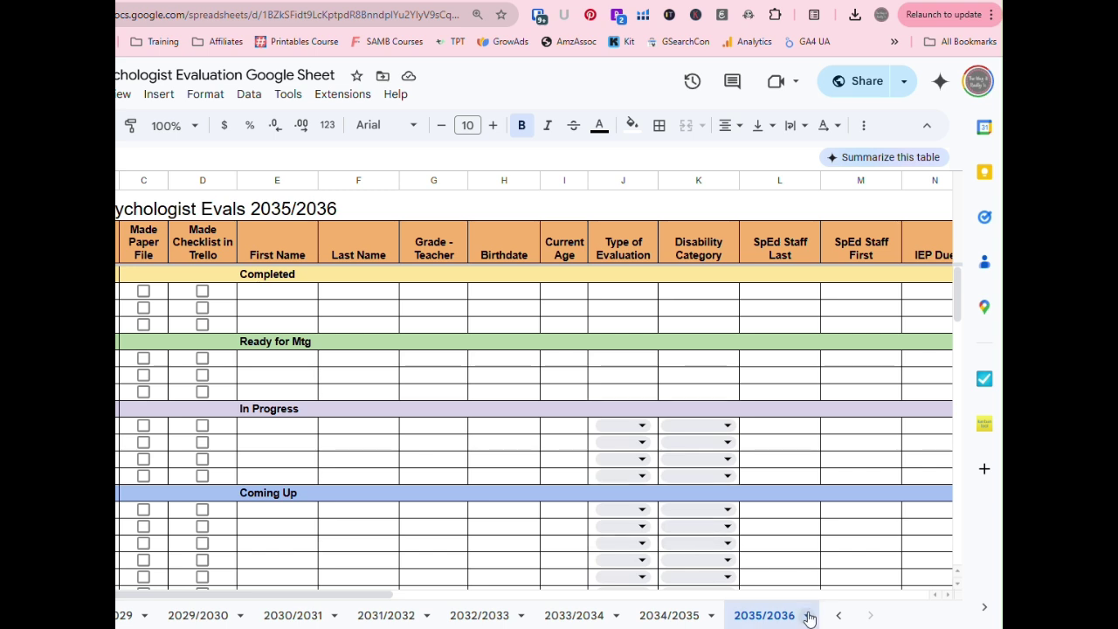
pyautogui.click(809, 615)
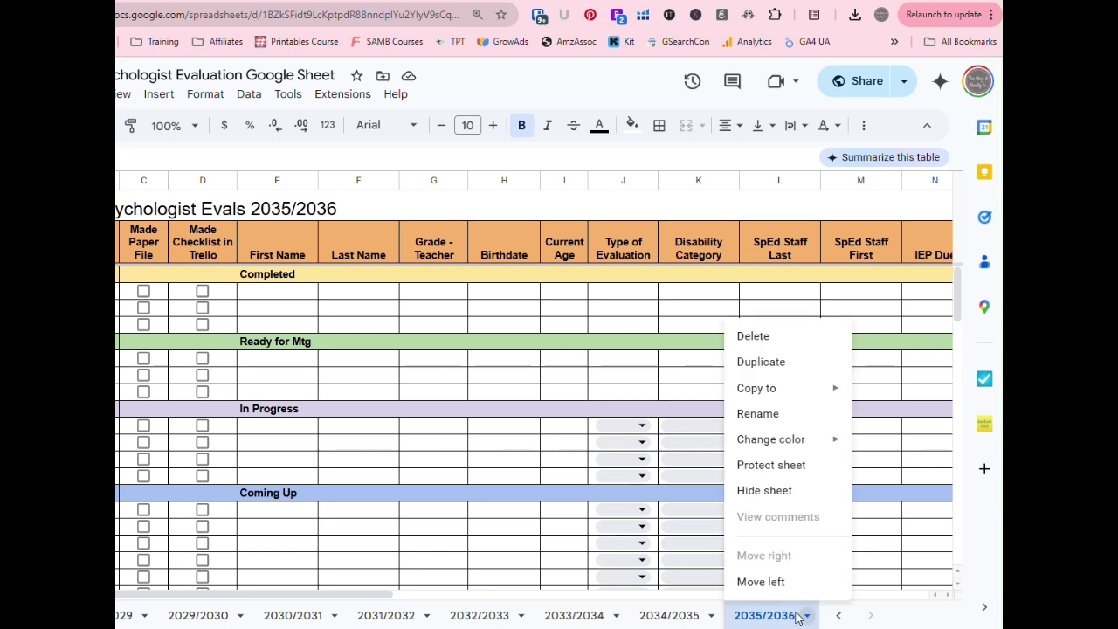
# - Duplicate the 2035/2036 sheet and rename the copy's tab to 2036/2037
pyautogui.click(796, 363)
pyautogui.click(806, 615)
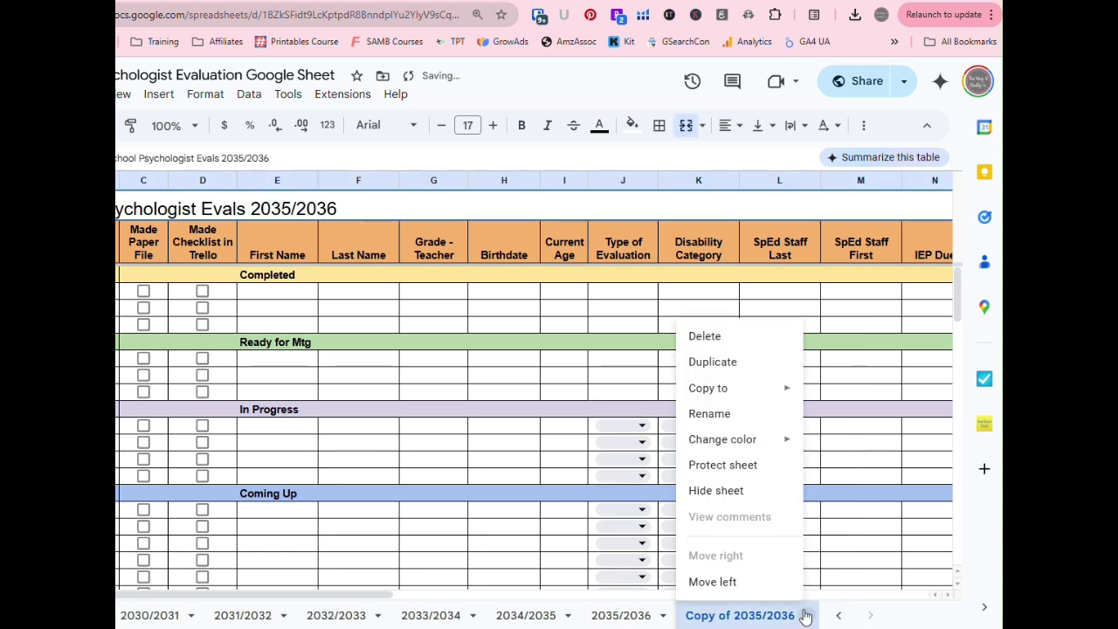
pyautogui.click(728, 413)
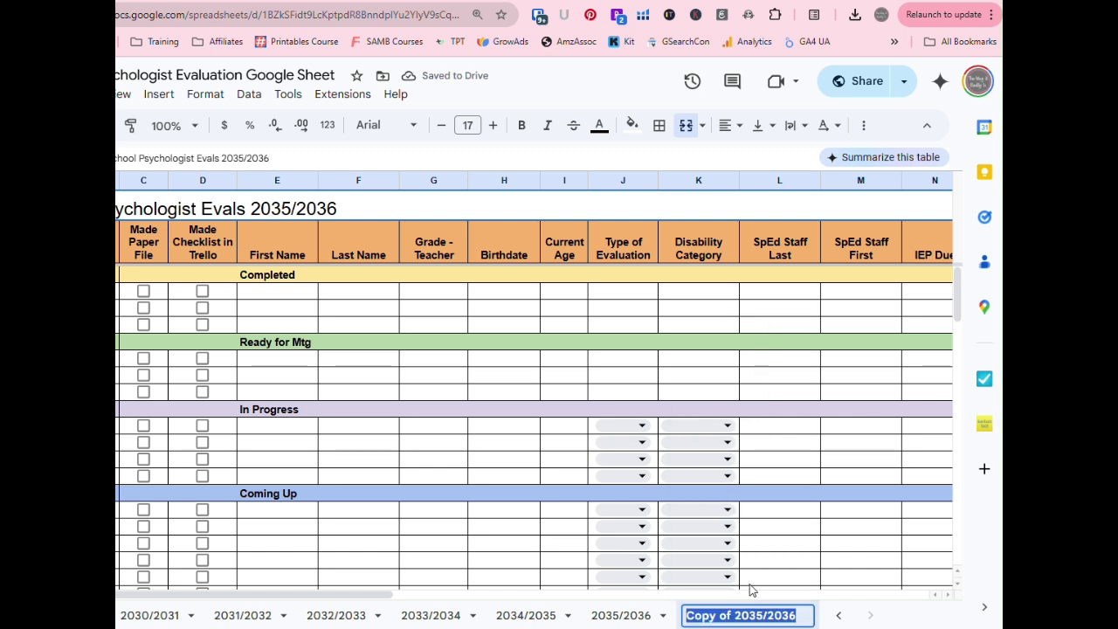
pyautogui.write('202')
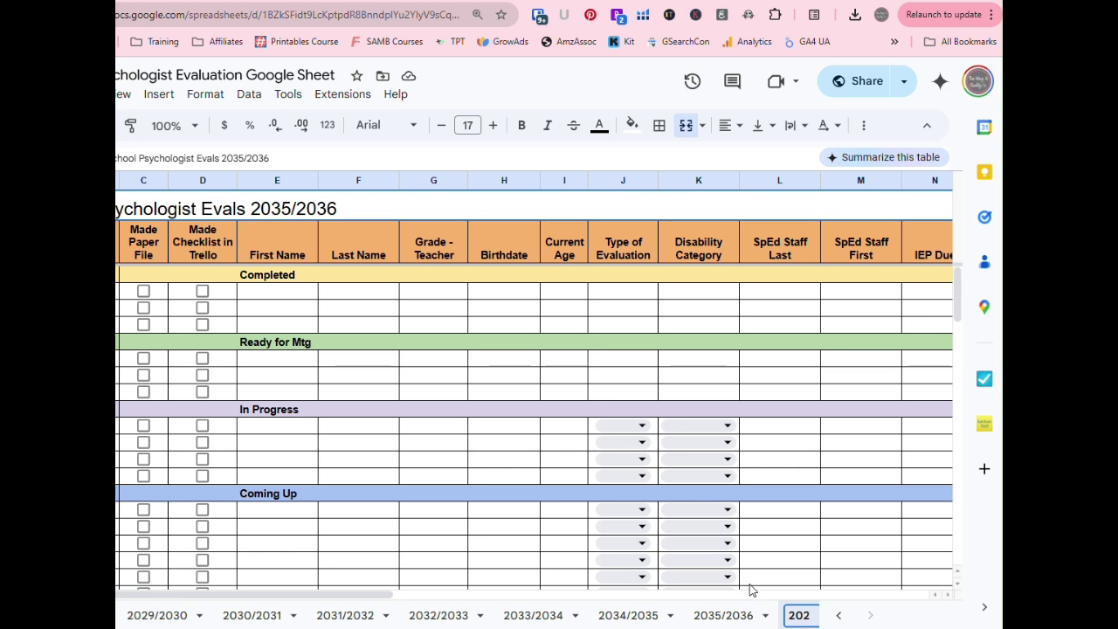
pyautogui.write('36/')
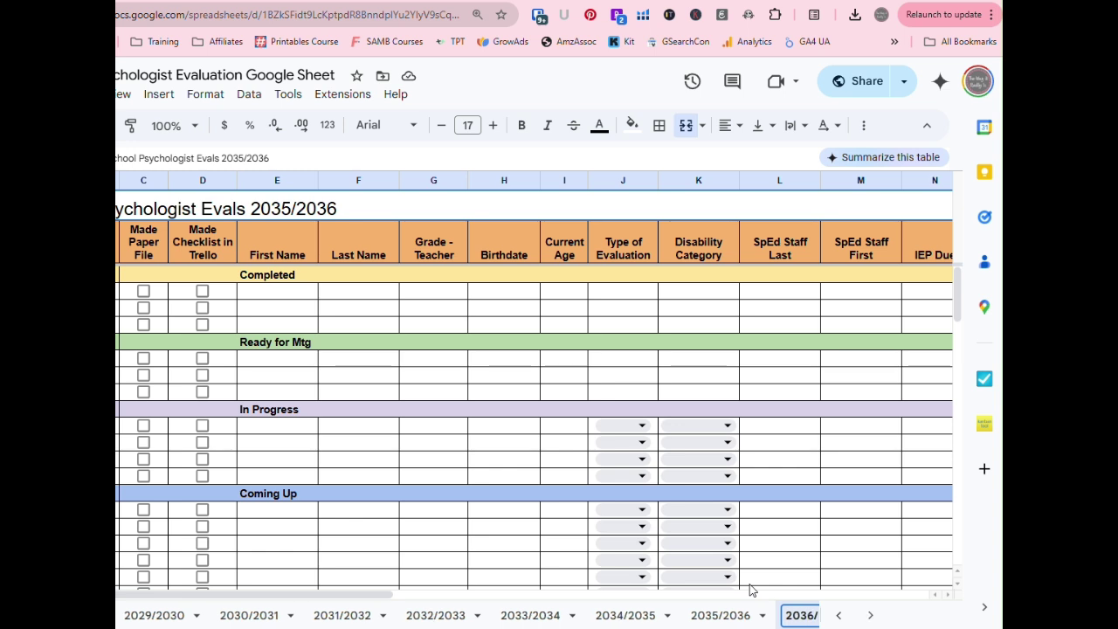
pyautogui.write('2037')
pyautogui.press('Return')
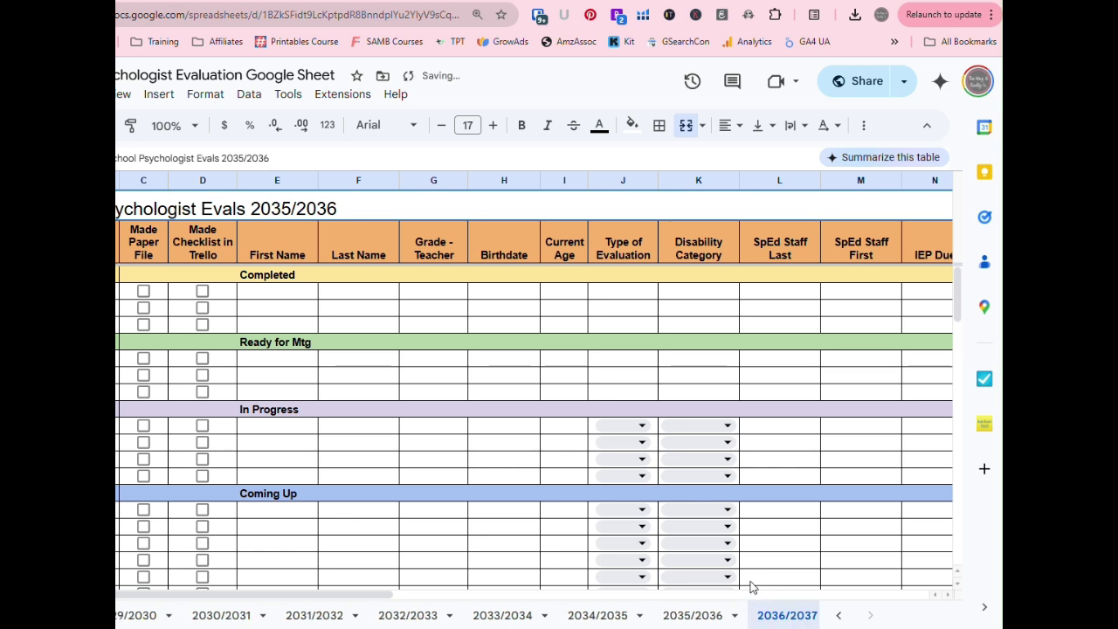
# - Change the year in the new sheet's title so it reads Evals 2036/2037
pyautogui.doubleClick(369, 210)
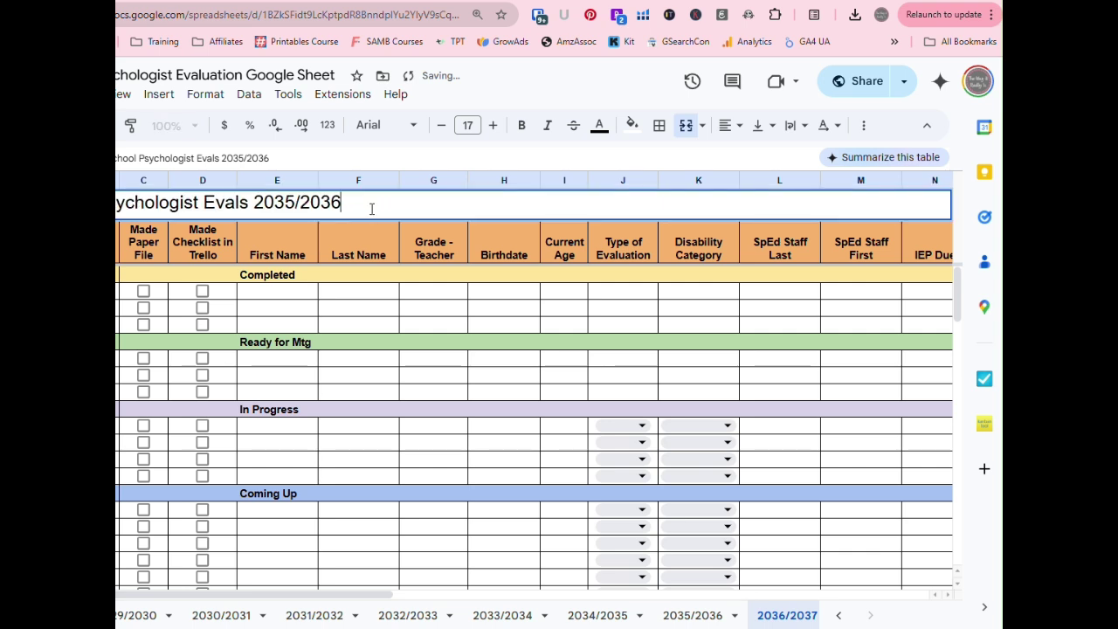
pyautogui.moveTo(347, 203); pyautogui.dragTo(285, 203)
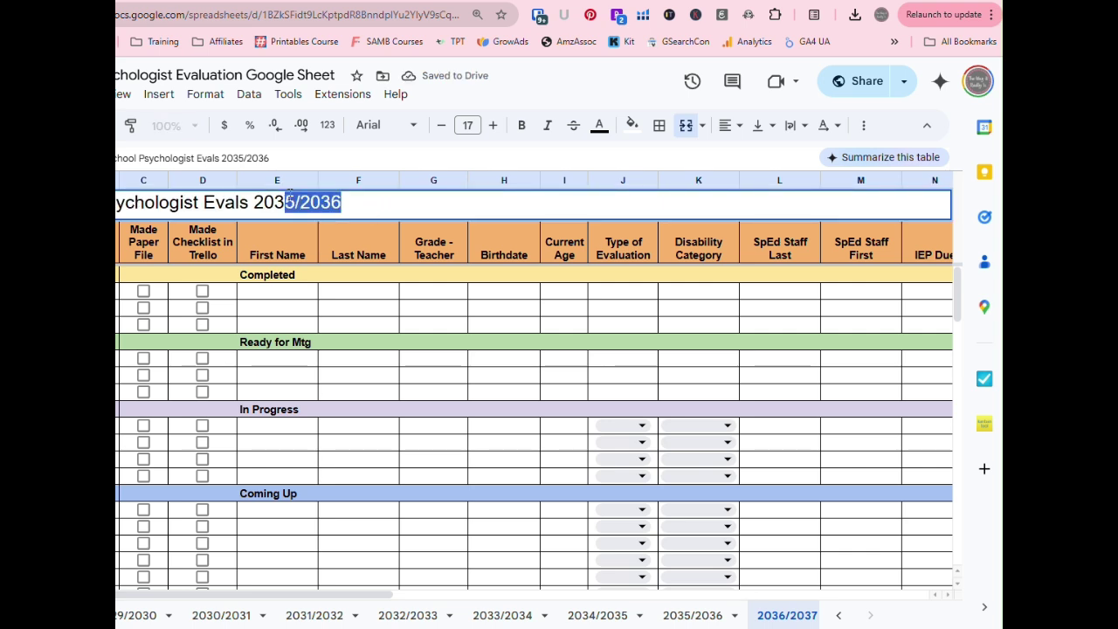
pyautogui.write('6/2')
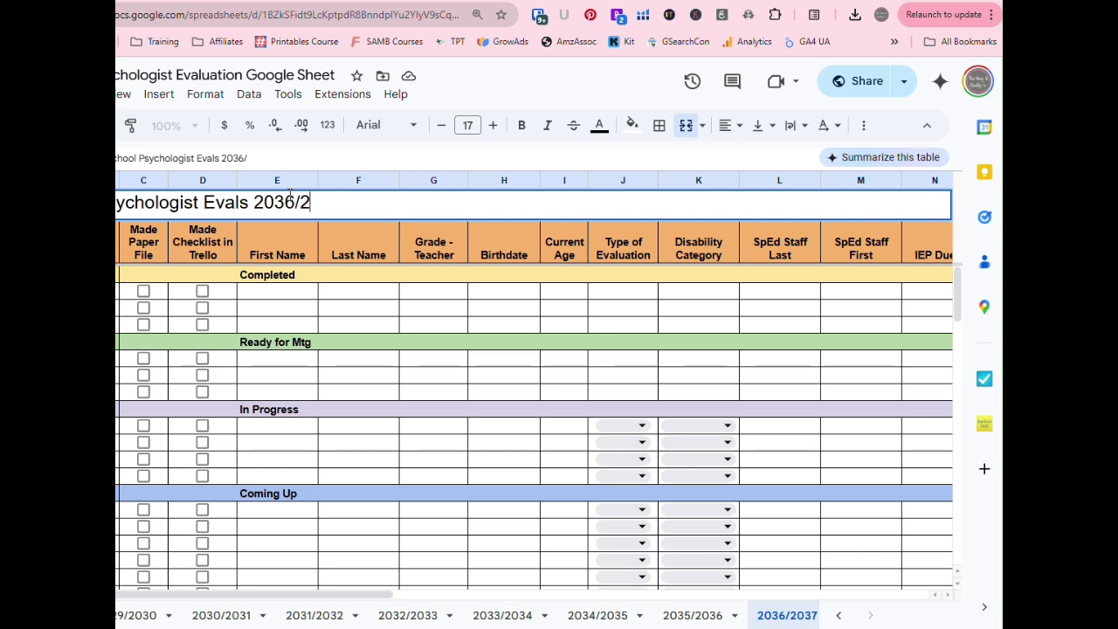
pyautogui.write('03777')
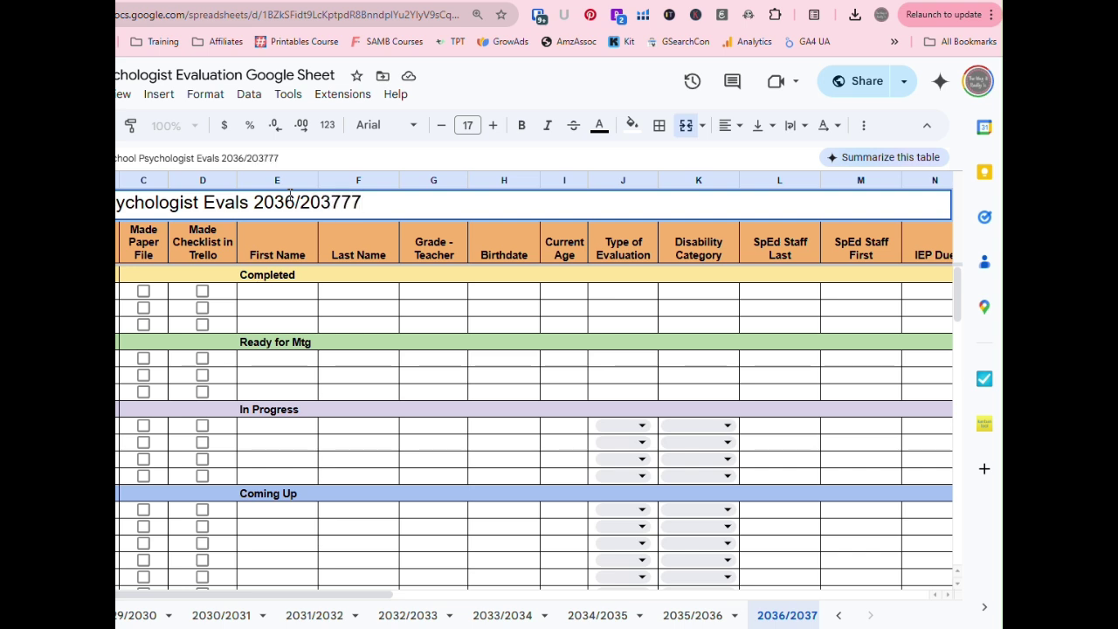
pyautogui.press('BackSpace')
pyautogui.press('BackSpace')
pyautogui.press('Return')
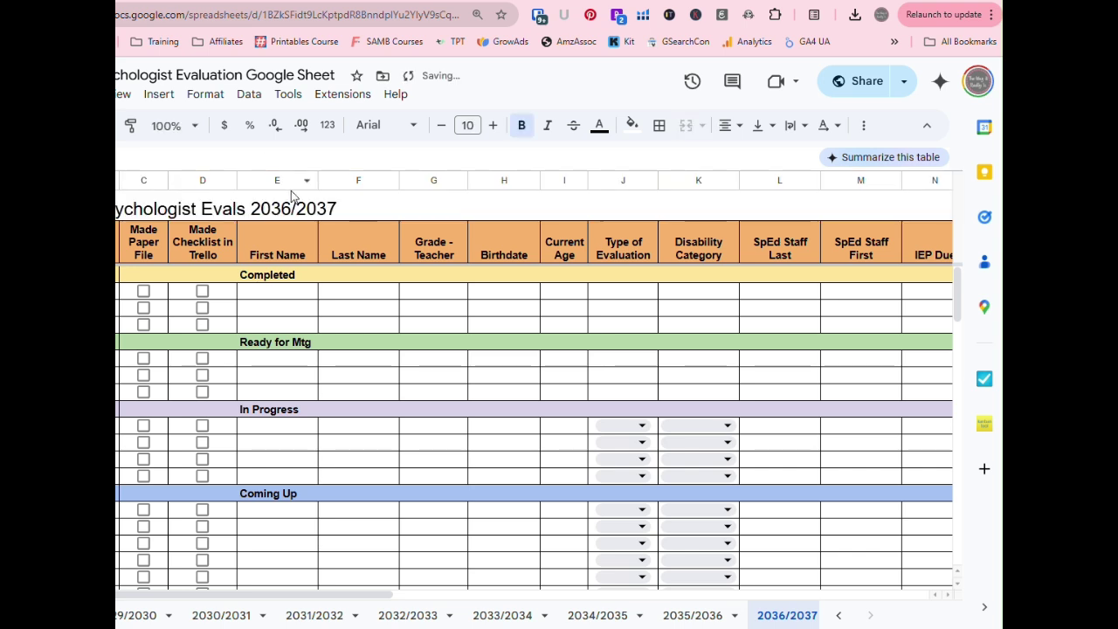
pyautogui.scroll(-5, 439, 442)
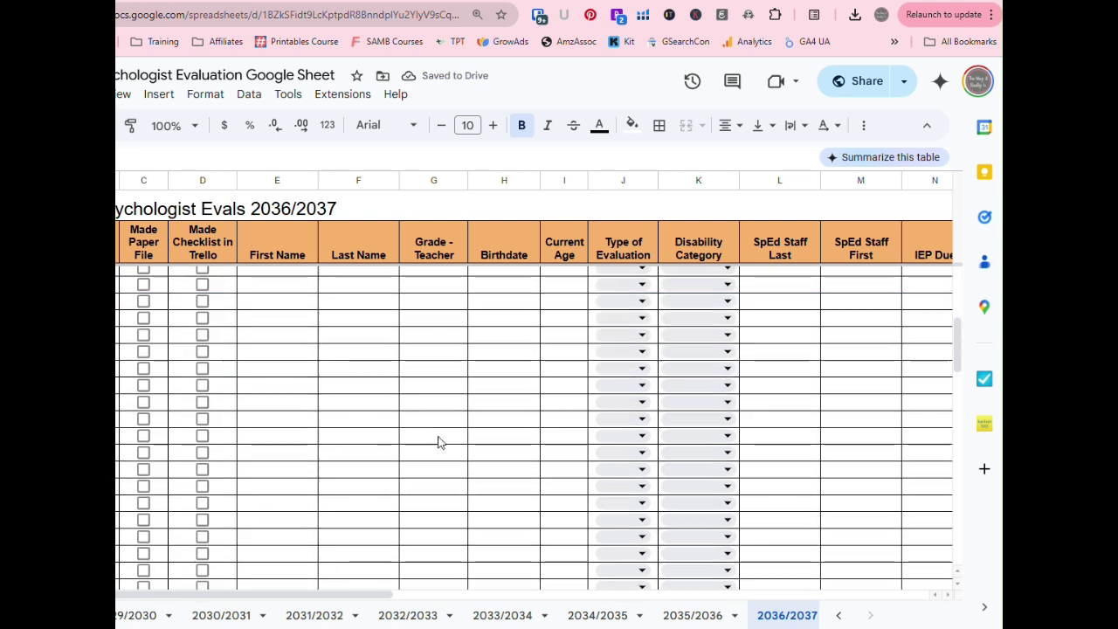
pyautogui.scroll(5, 429, 439)
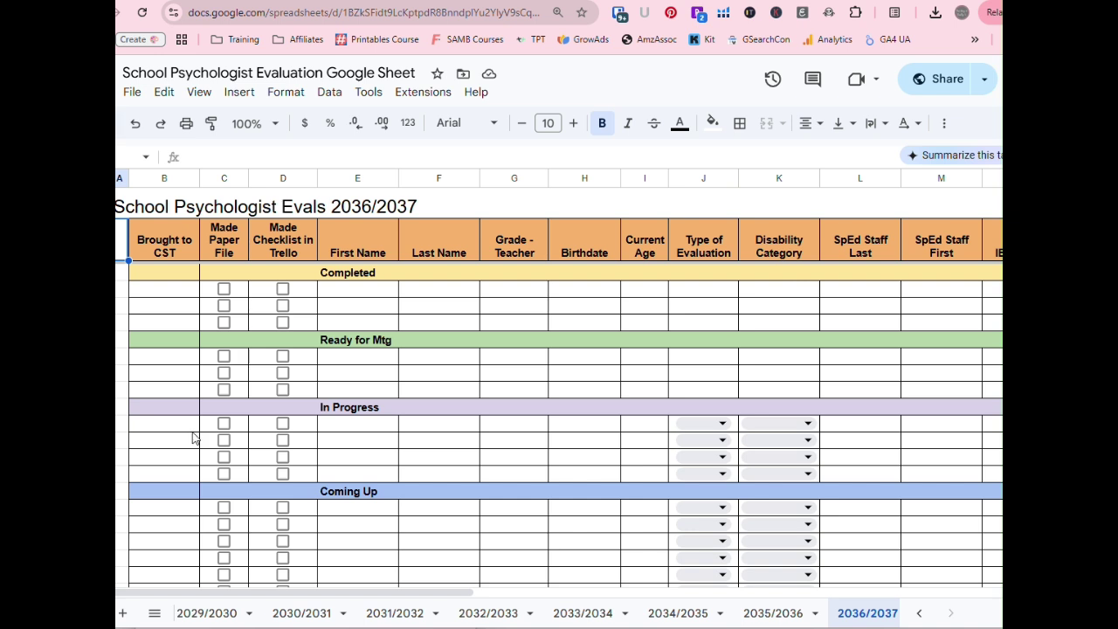
pyautogui.click(124, 425)
pyautogui.click(143, 425)
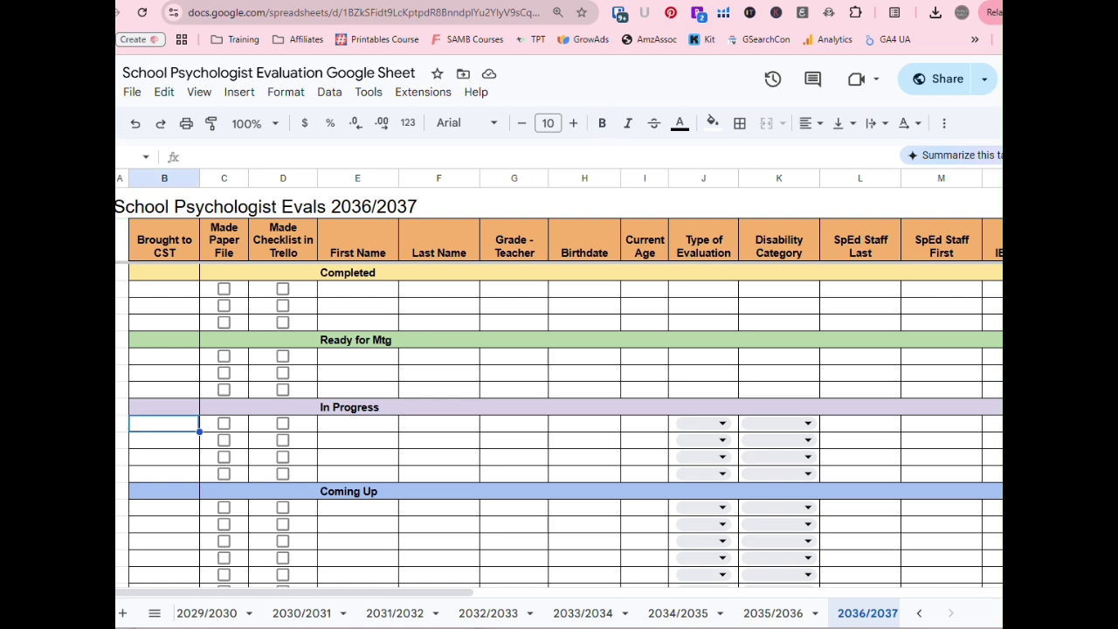
pyautogui.click(122, 425)
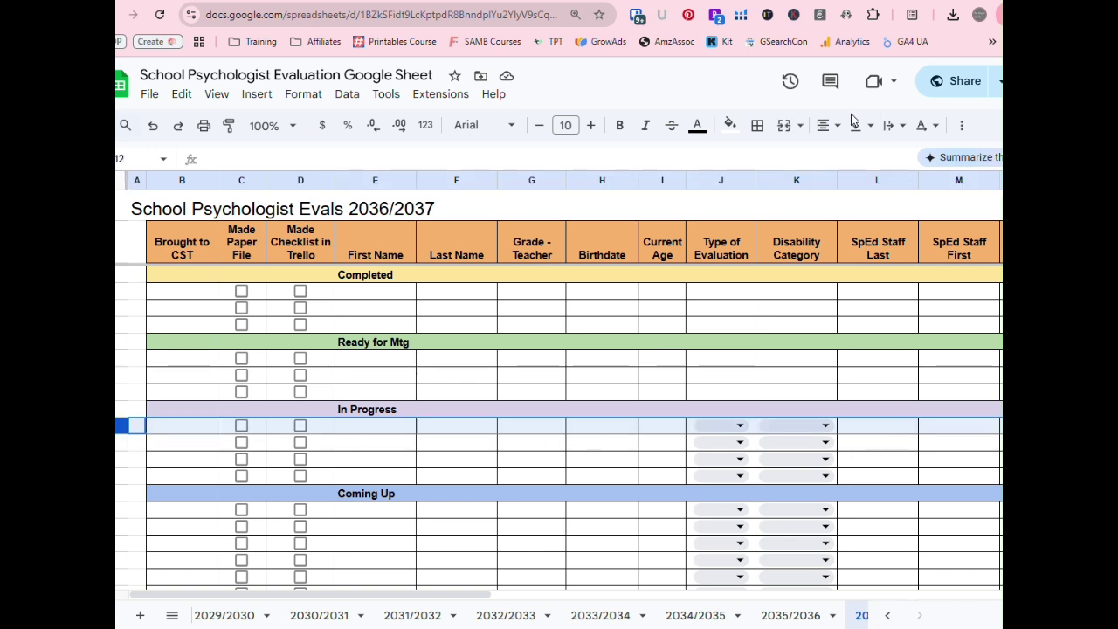
pyautogui.click(729, 127)
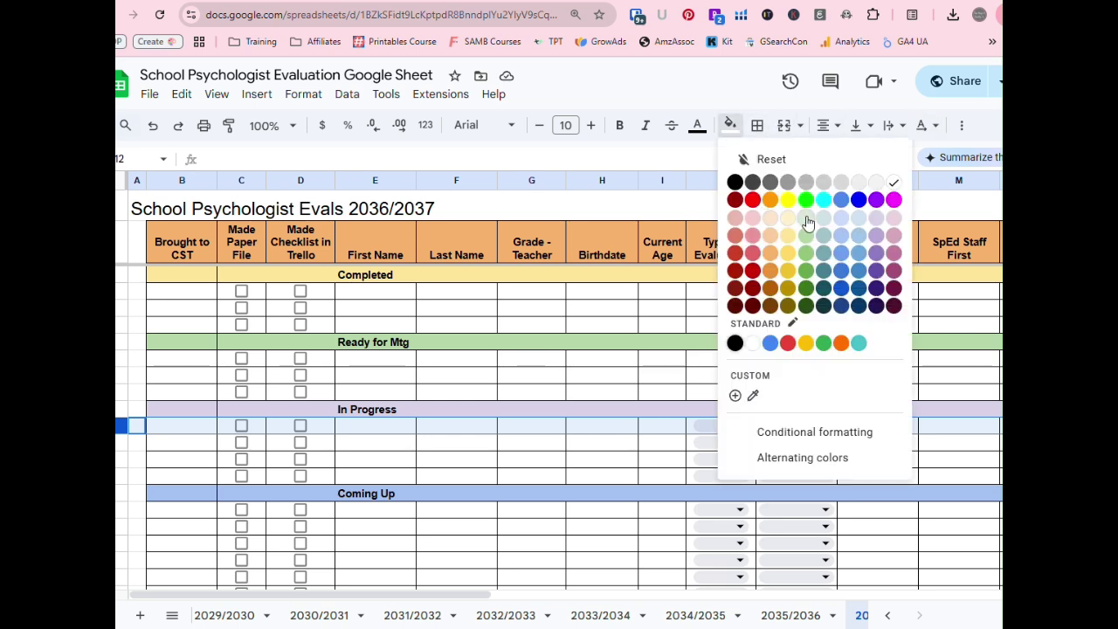
pyautogui.click(805, 217)
pyautogui.click(729, 125)
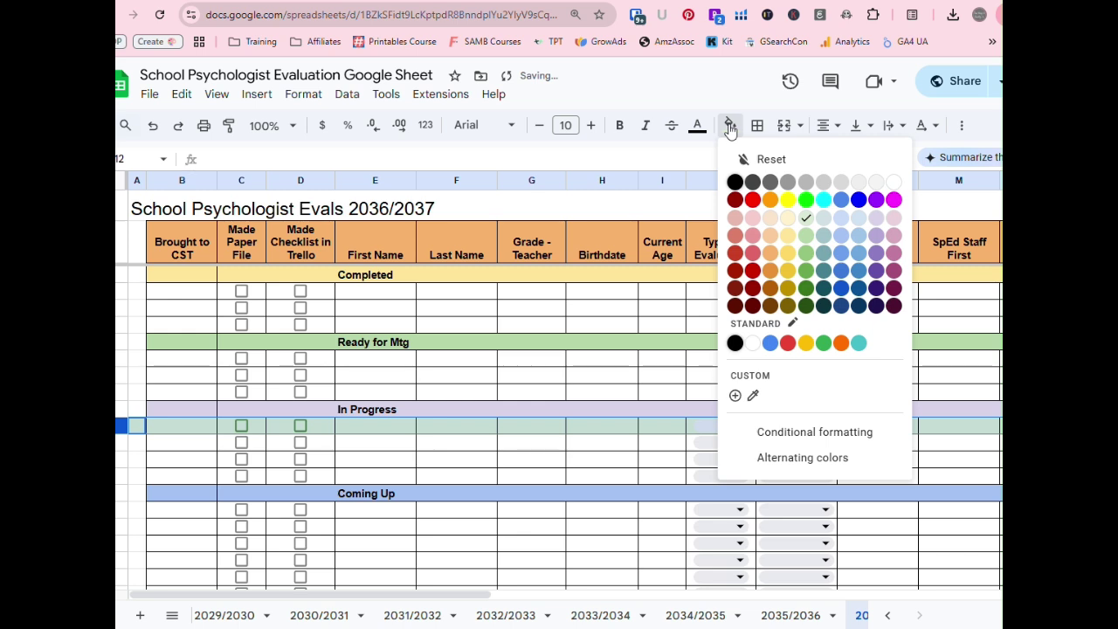
pyautogui.click(805, 218)
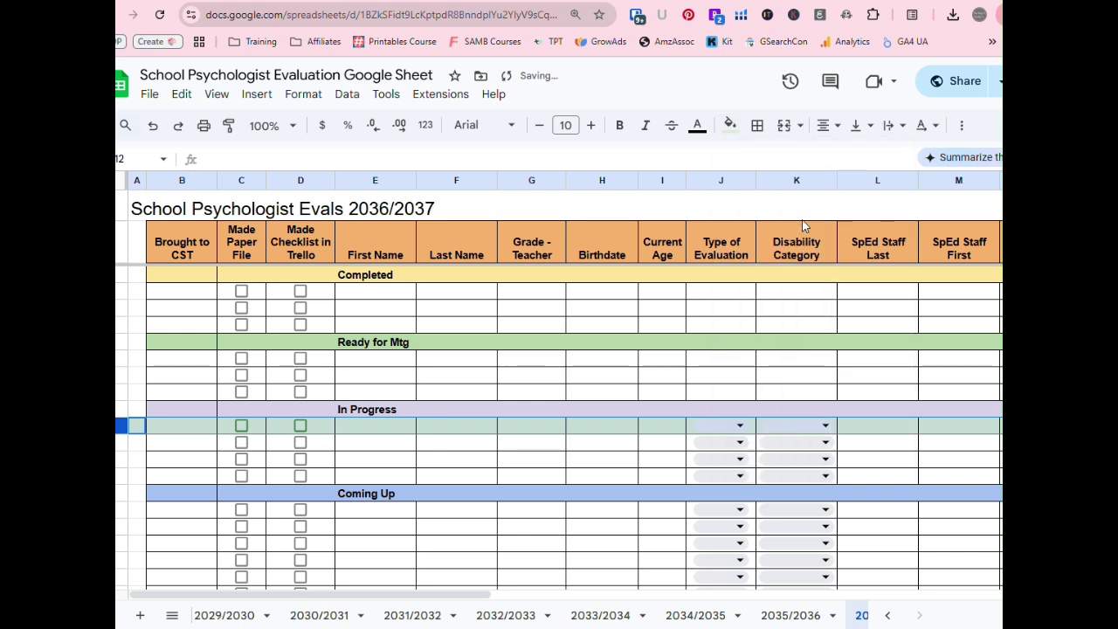
pyautogui.click(729, 125)
pyautogui.click(764, 159)
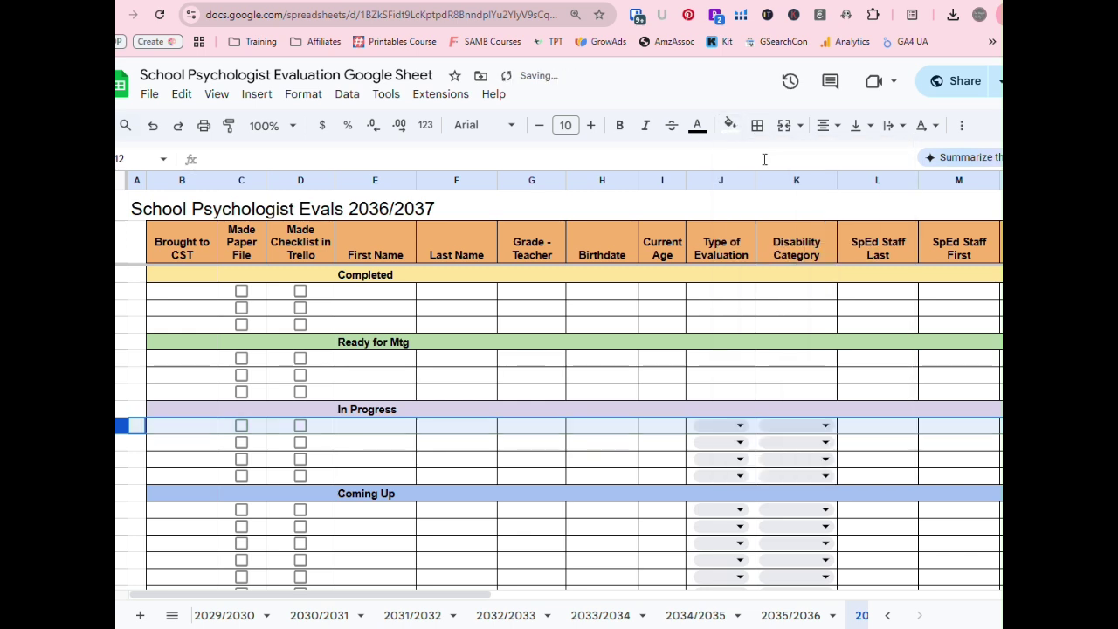
pyautogui.click(580, 447)
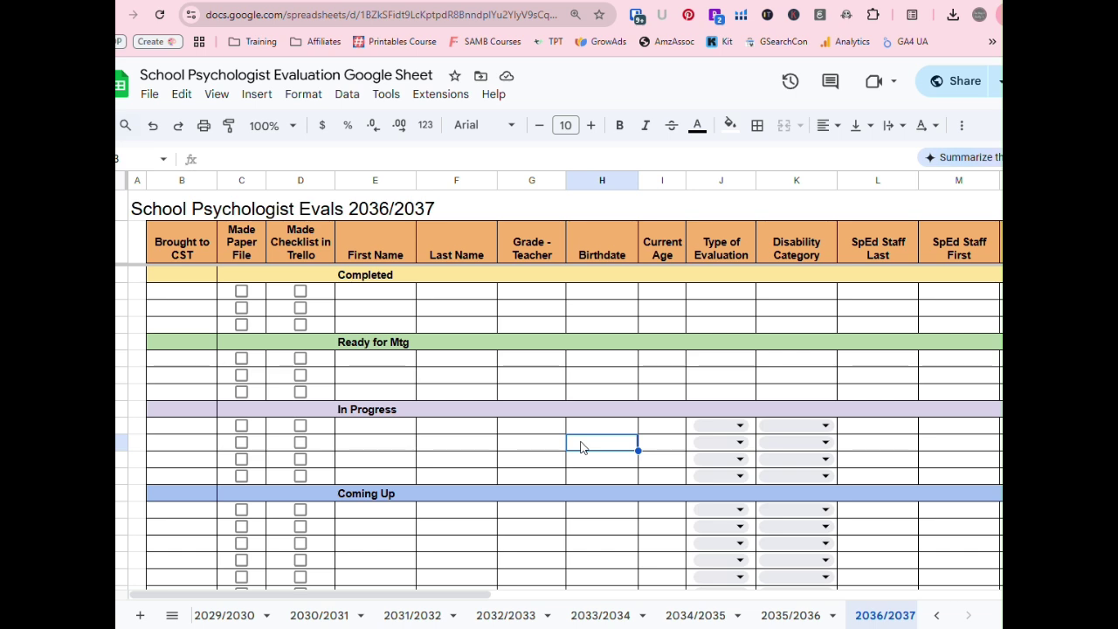
pyautogui.scroll(-3, 581, 446)
# - Go back through the year tabs to the 2024/2025 sheet
pyautogui.click(238, 617)
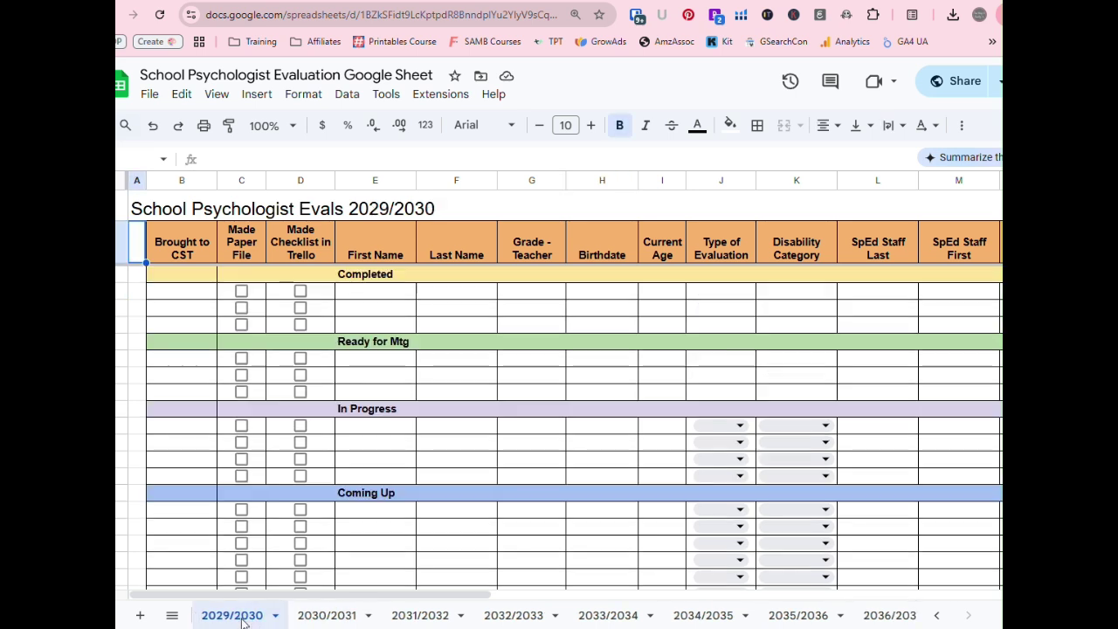
pyautogui.click(936, 614)
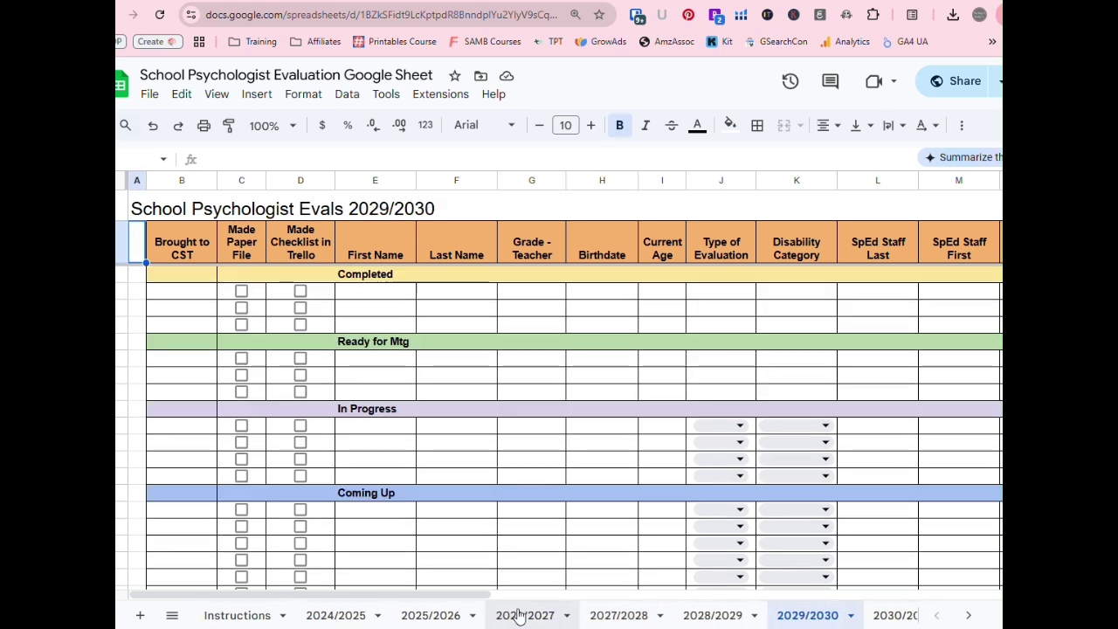
pyautogui.click(350, 614)
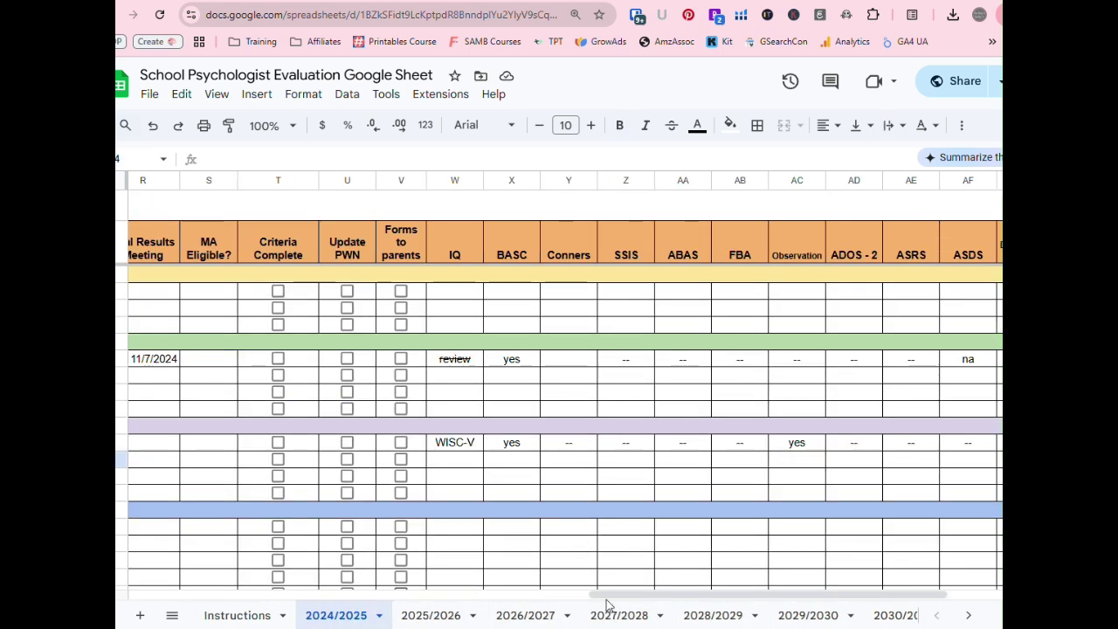
pyautogui.moveTo(607, 600); pyautogui.dragTo(514, 600)
# - Keep the Ready for Mtg student's IQ 'review' entry in column W struck through
pyautogui.click(694, 361)
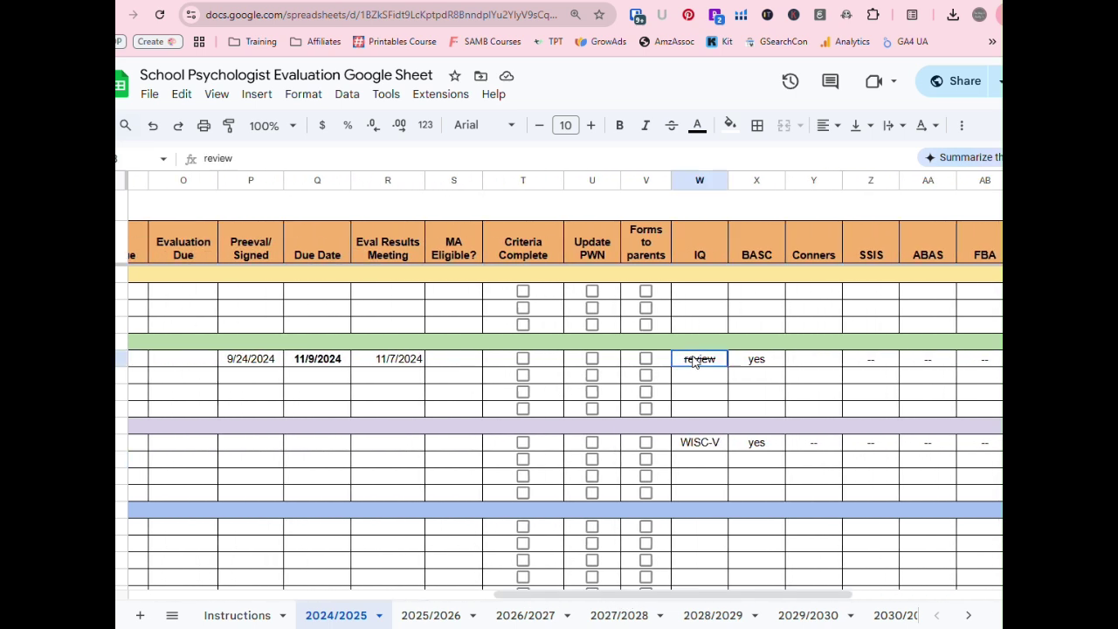
pyautogui.hotkey('alt', 'shift', '5')
pyautogui.click(671, 129)
pyautogui.click(671, 129)
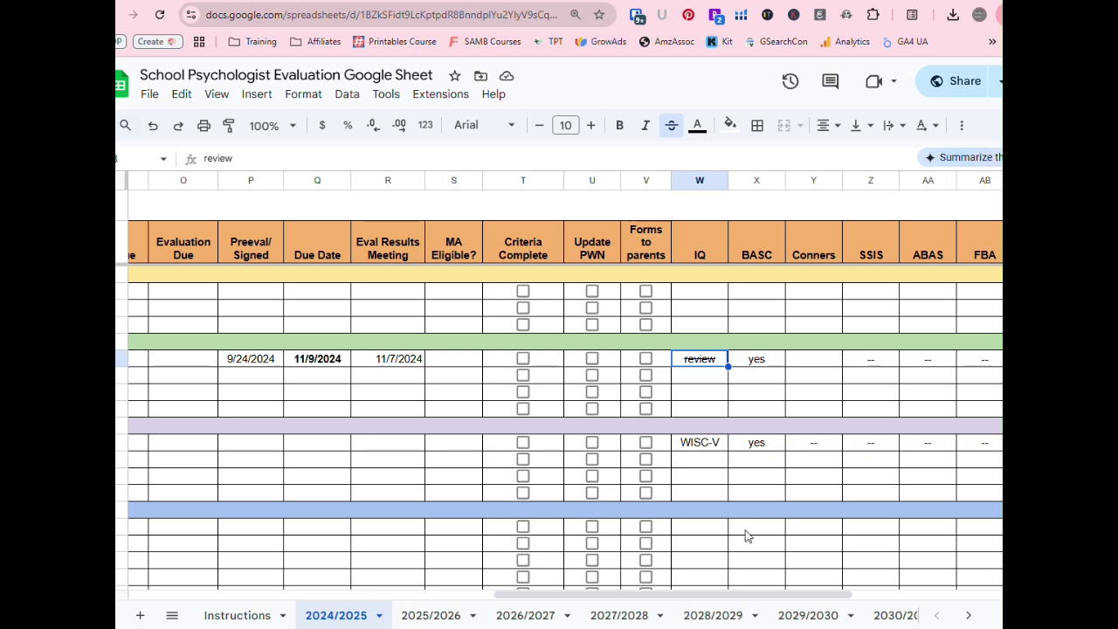
pyautogui.click(866, 368)
pyautogui.click(927, 366)
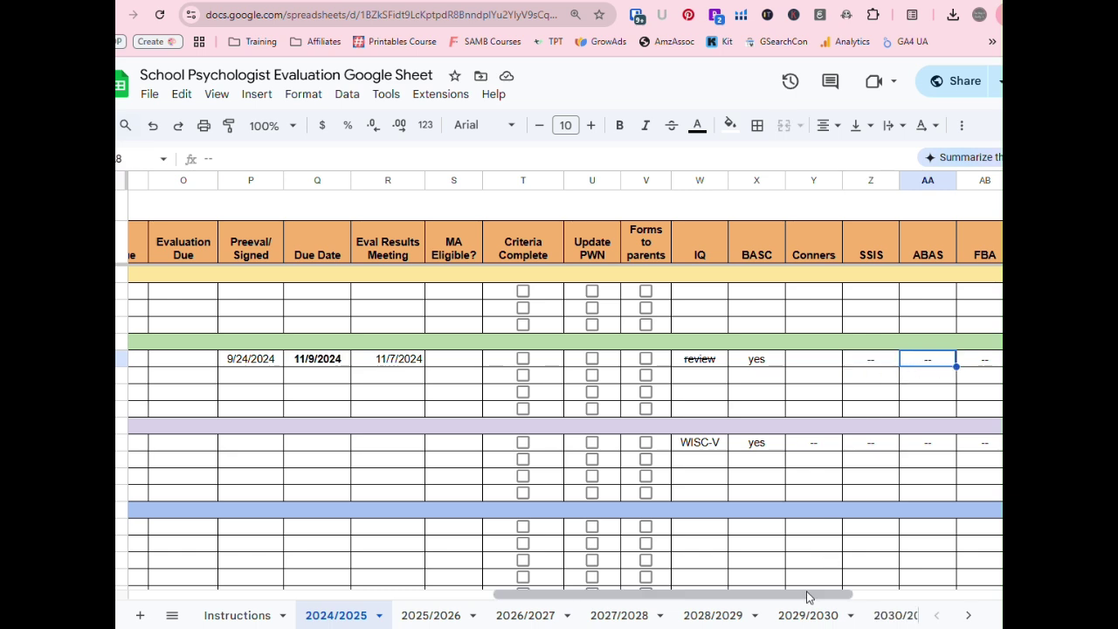
pyautogui.moveTo(812, 599); pyautogui.dragTo(426, 614)
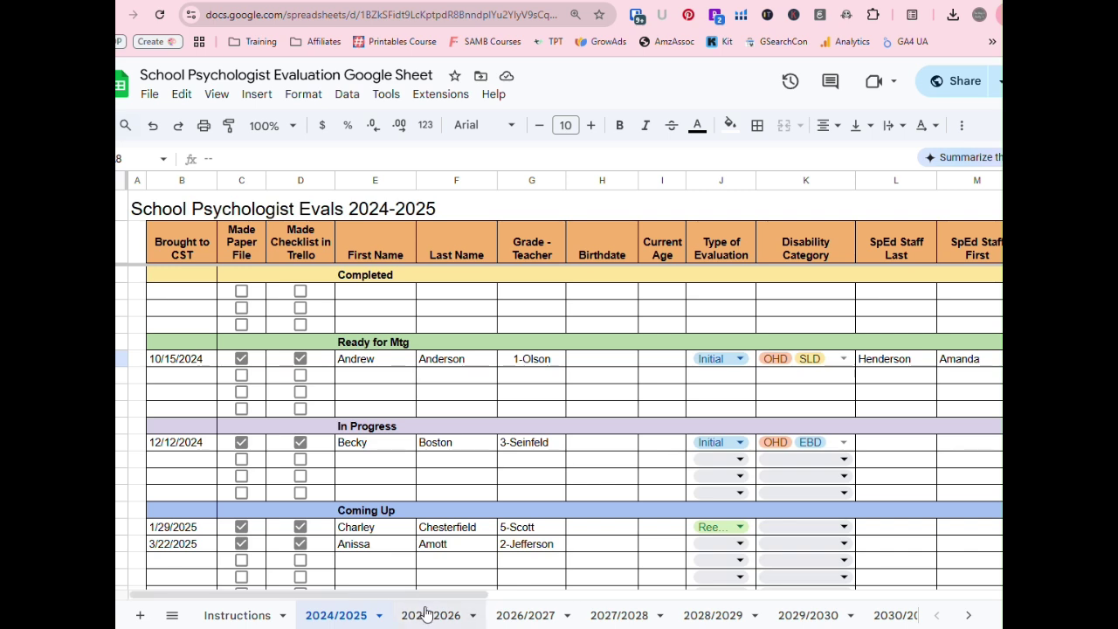
# - Drag the 10/15/2024 student's row under Completed and strike the whole row through
pyautogui.click(126, 359)
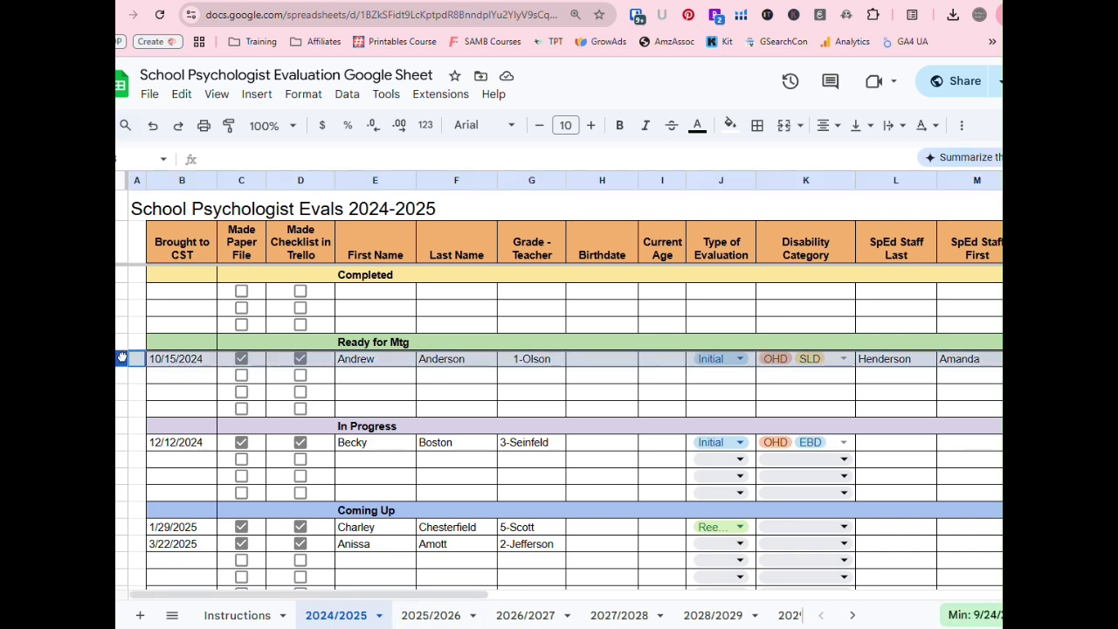
pyautogui.moveTo(127, 359); pyautogui.dragTo(138, 295)
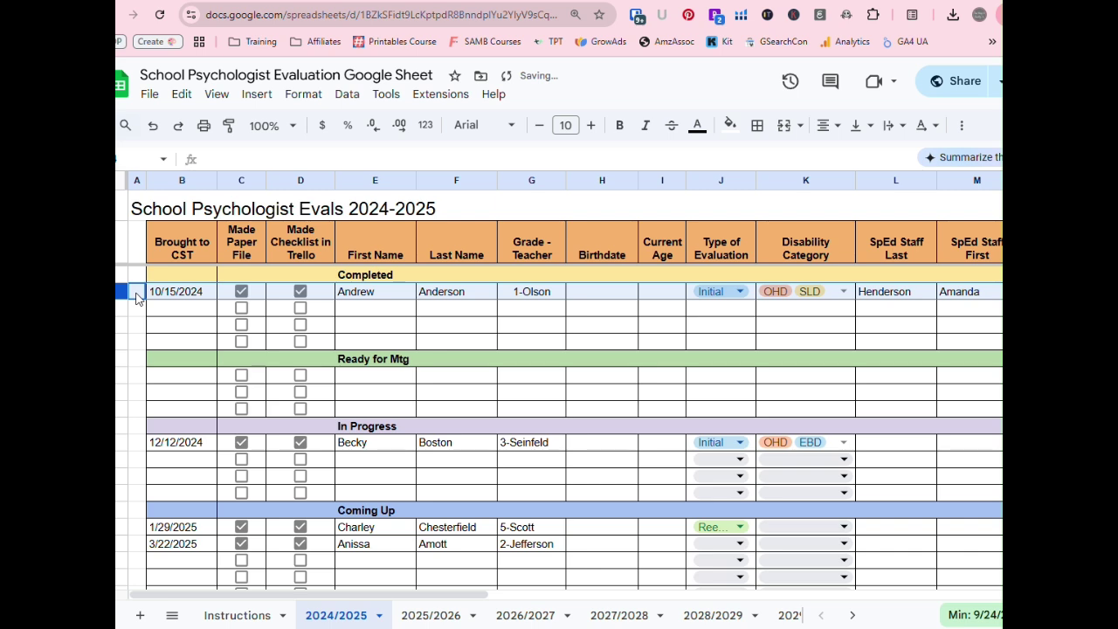
pyautogui.click(672, 124)
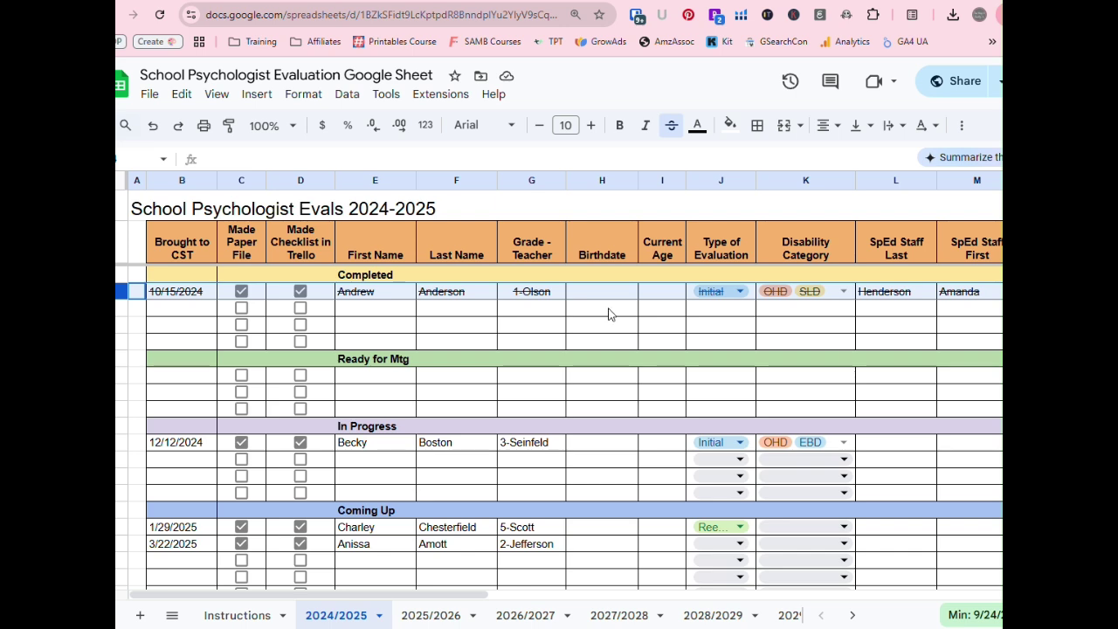
pyautogui.click(594, 379)
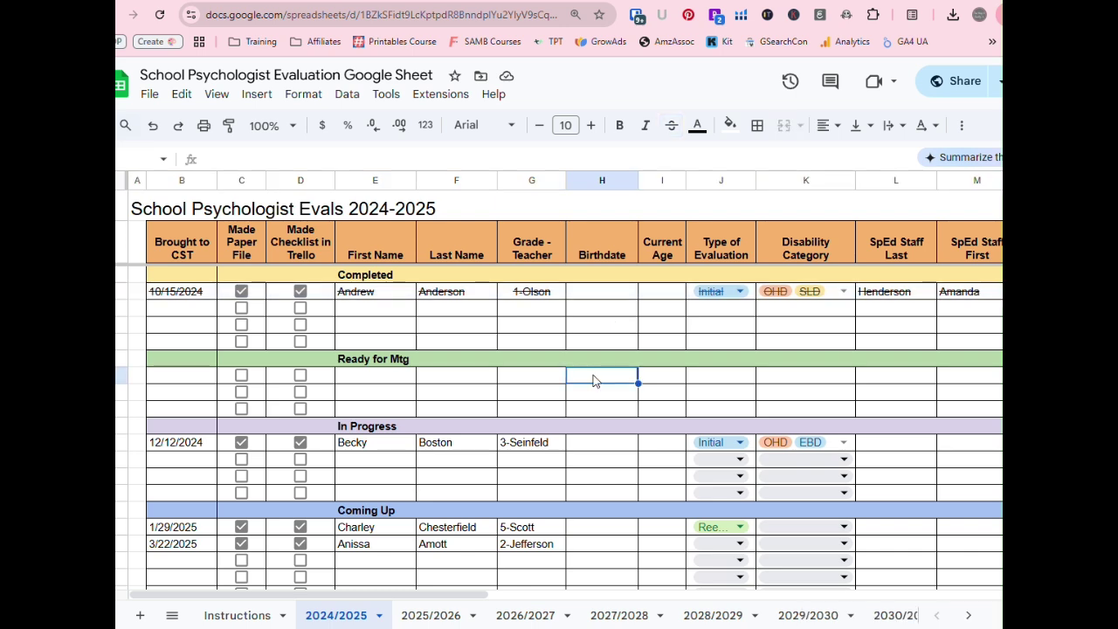